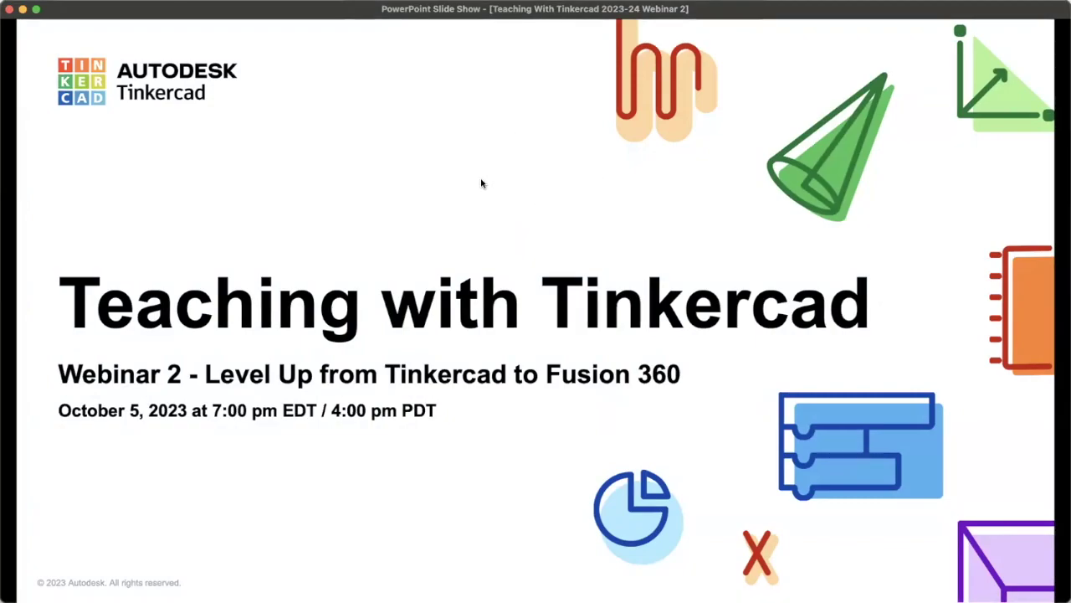
Advance from the webinar title slide to the two-presenter introduction slide
{"action": "left_click", "coordinate": [416, 142]}
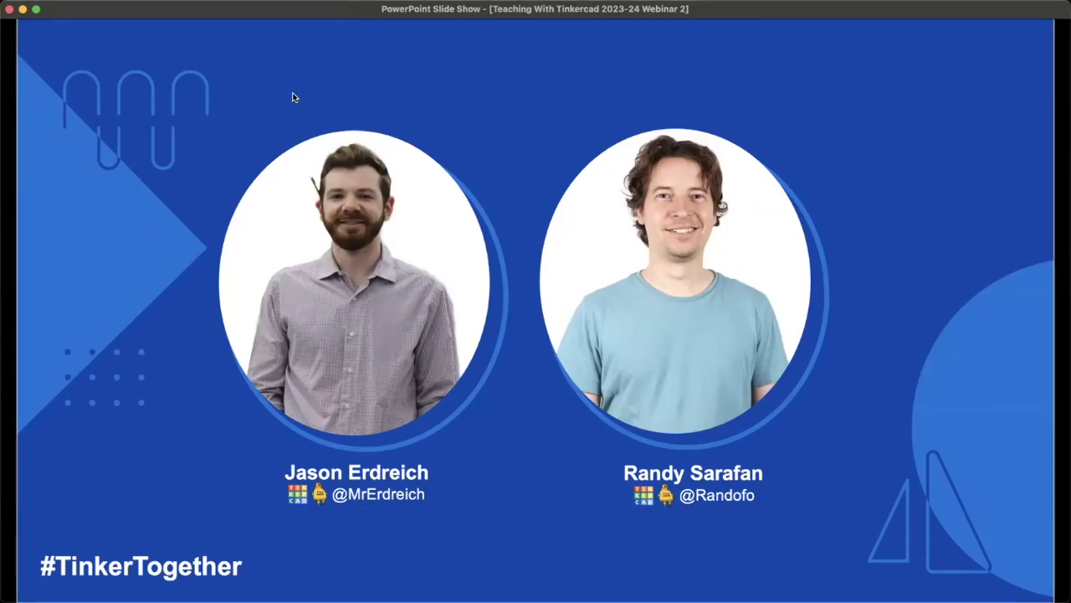
Advance to the schedule slide announcing the 'Level Up from Tinkercad to Fusion 360' session
{"action": "key", "text": "Right"}
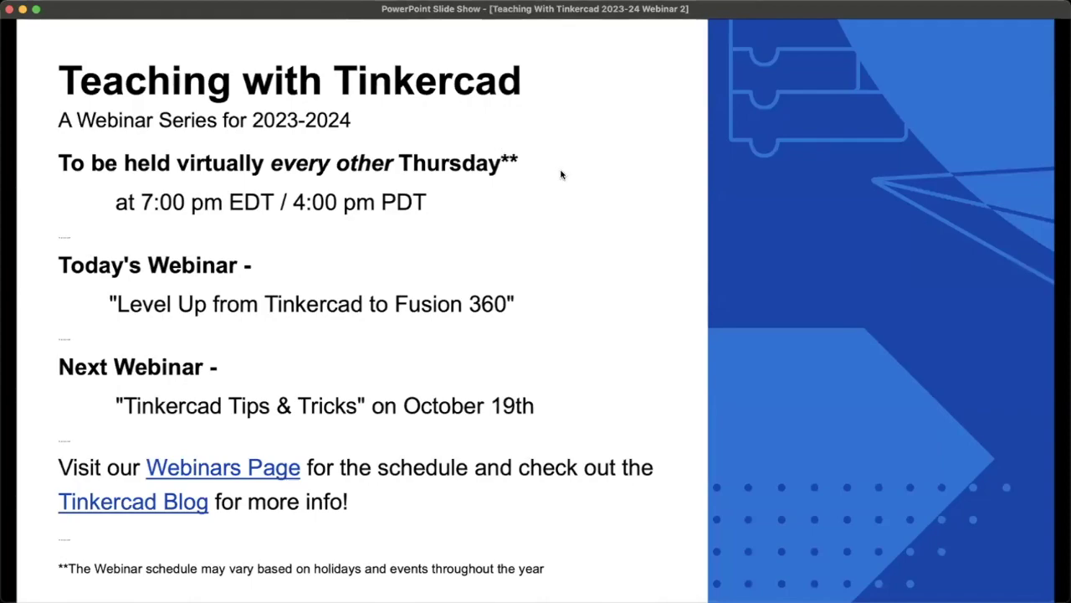
Advance to the 'Introduce yourself!' slide asking for grade and subject
{"action": "left_click", "coordinate": [494, 166]}
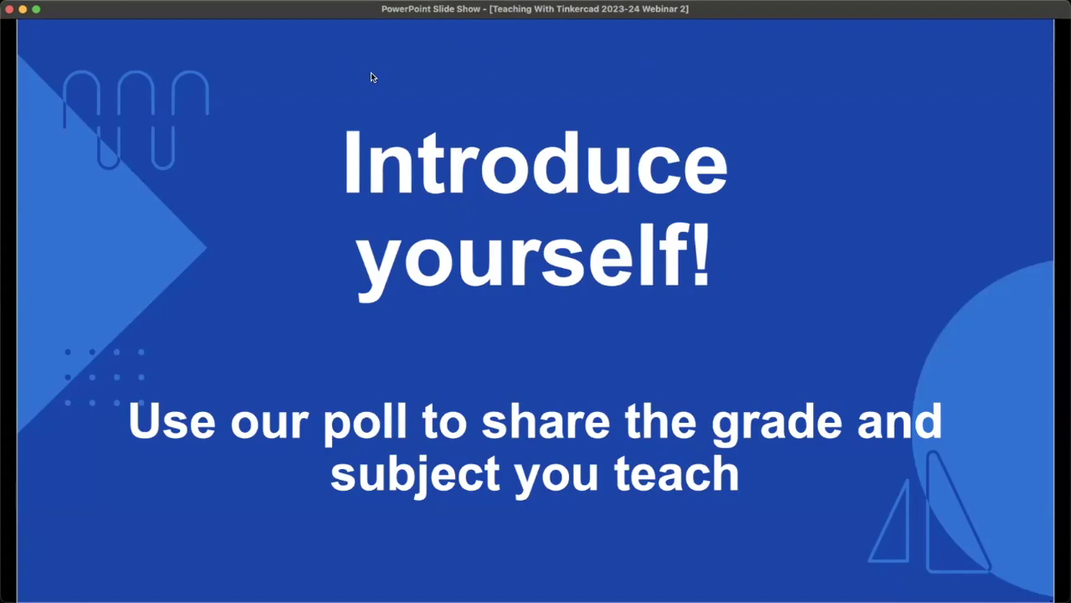
Advance past the introductions poll to the 'How to Participate' slide
{"action": "left_click", "coordinate": [455, 87]}
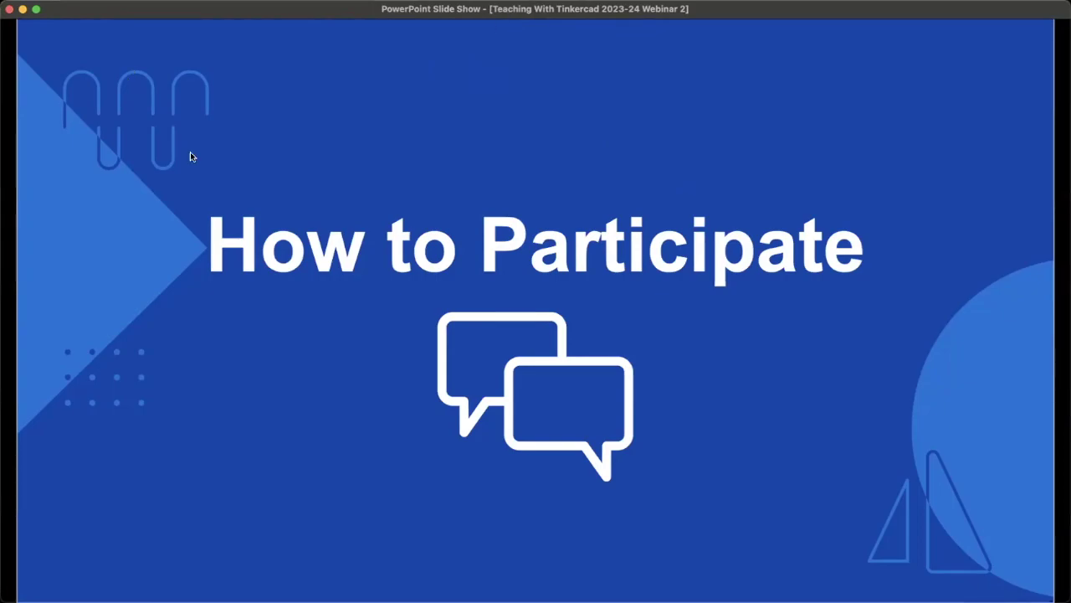
Advance to the 'What is Tinkercad?' section slide
{"action": "left_click", "coordinate": [290, 258]}
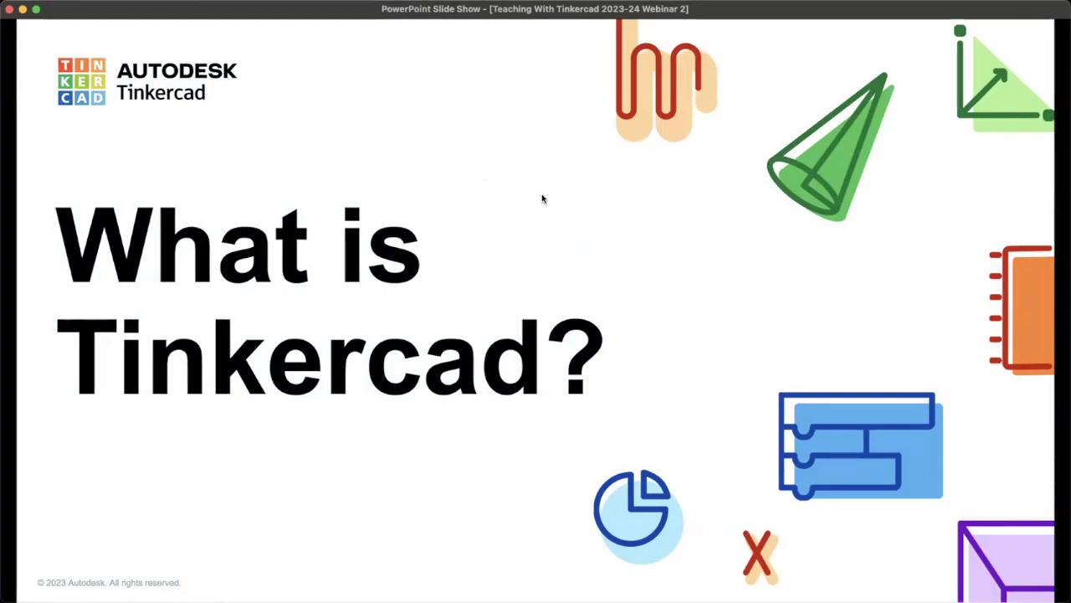
Advance to the slide presenting 3D design, Circuits and Codeblocks
{"action": "key", "text": "Right"}
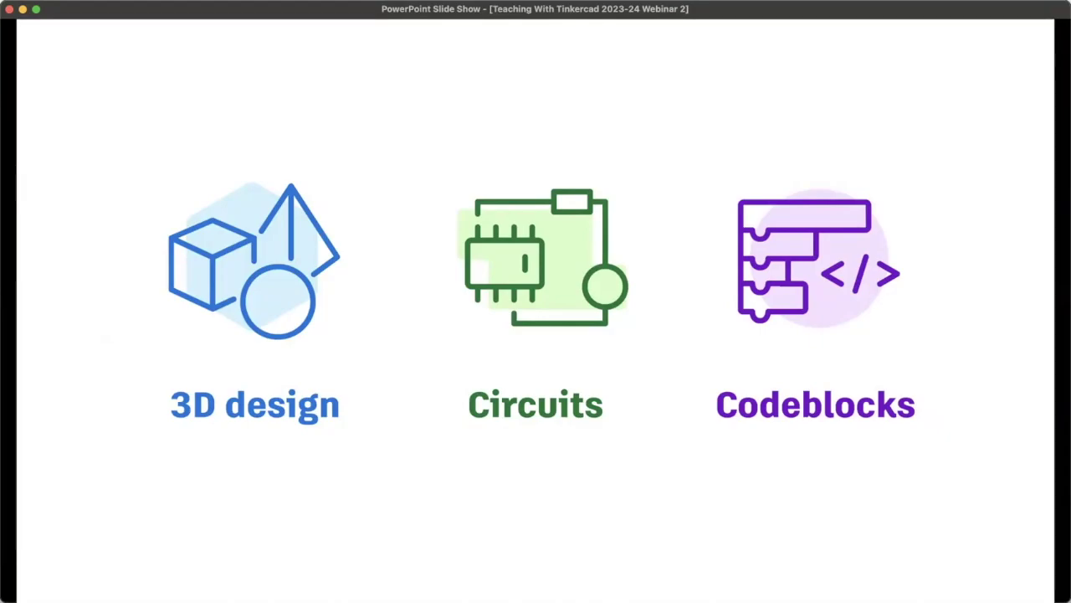
Advance through the Tinkercad editor slide to the 'What is Fusion 360?' slide
{"action": "left_click", "coordinate": [525, 215]}
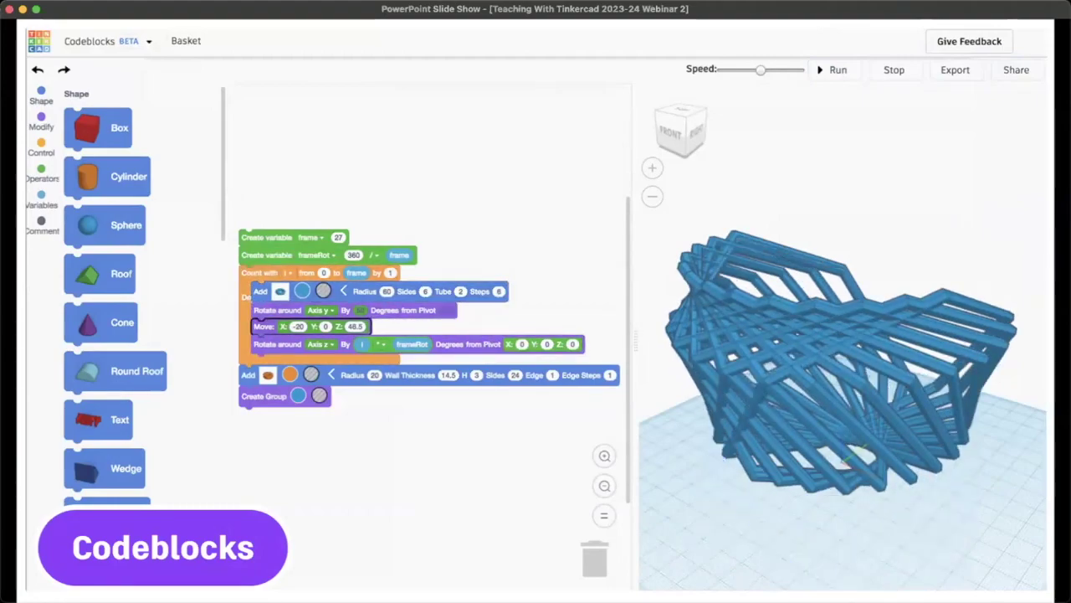
{"action": "left_click", "coordinate": [391, 226]}
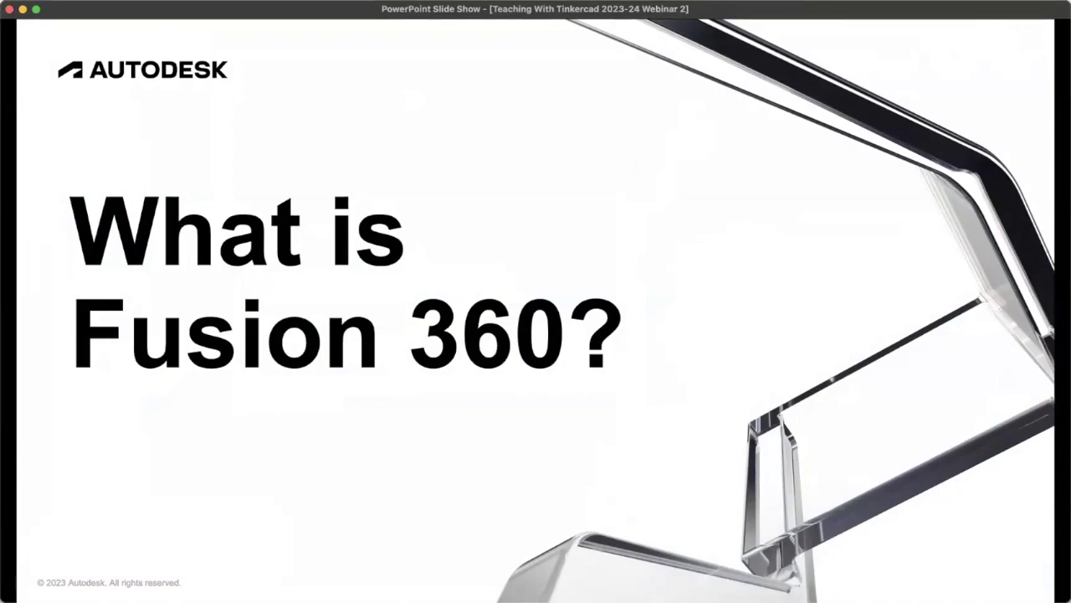
Advance past the six-photo application-areas slide to the Tinkercad-to-Fusion 360 transition slide
{"action": "left_click", "coordinate": [363, 99]}
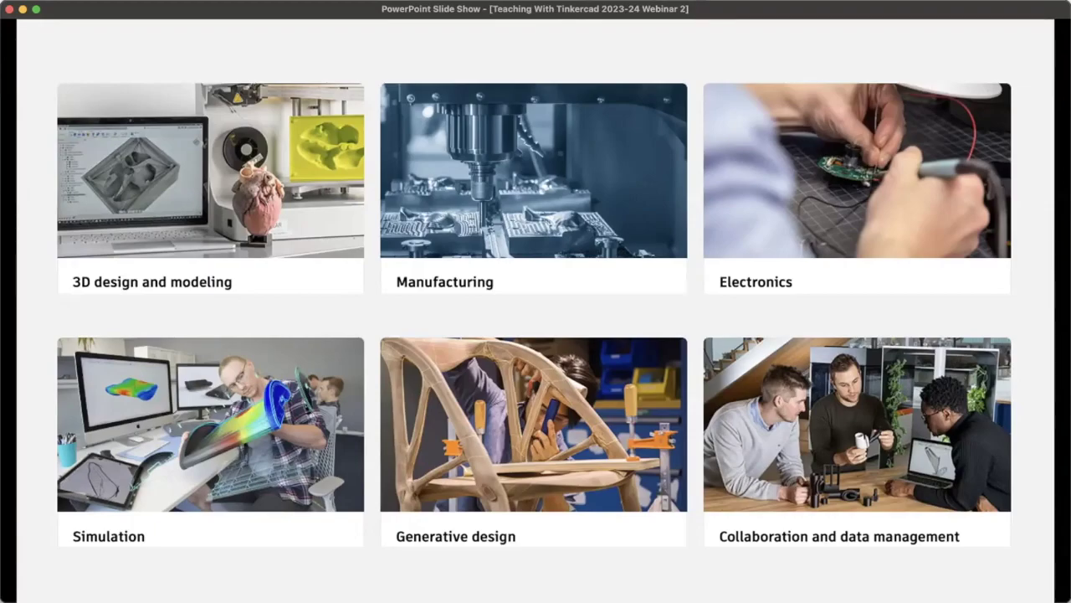
{"action": "left_click", "coordinate": [421, 154]}
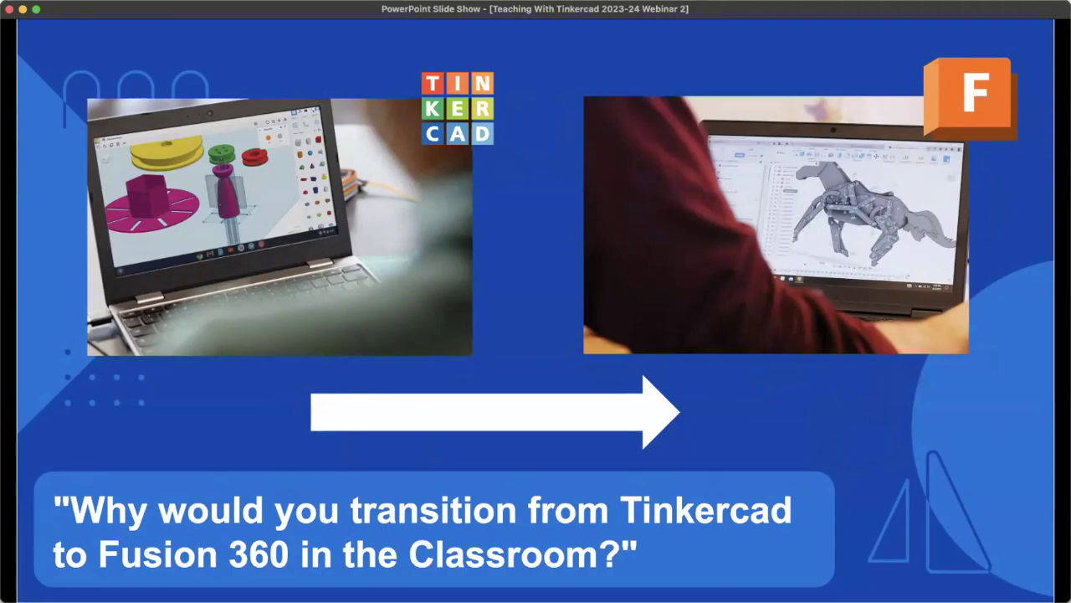
Advance through the Tinkercad building-blocks slide to the 'limitless creation' slide
{"action": "left_click", "coordinate": [403, 156]}
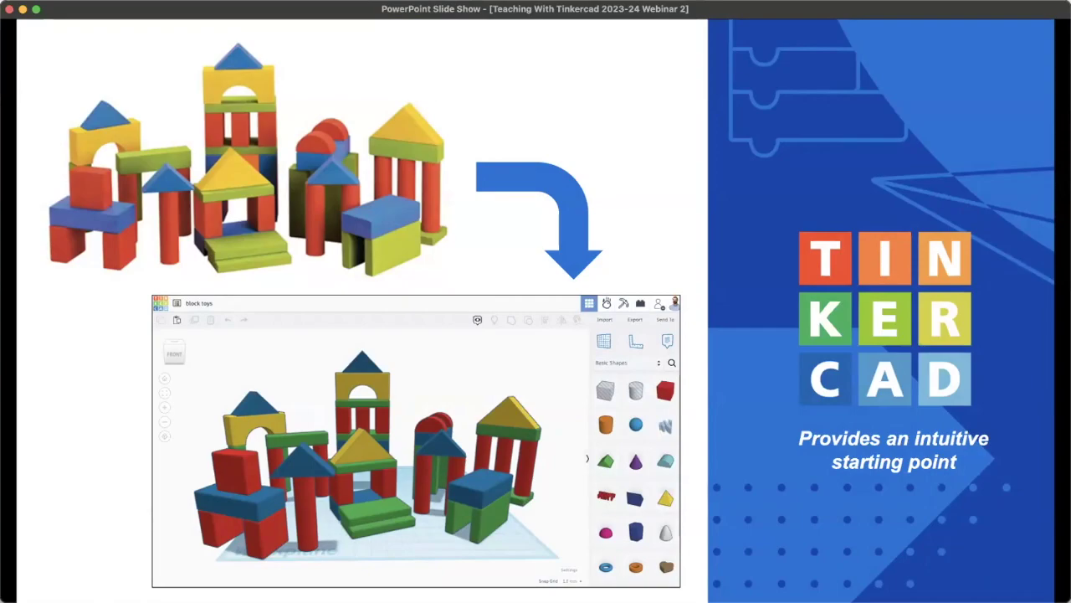
{"action": "key", "text": "Right"}
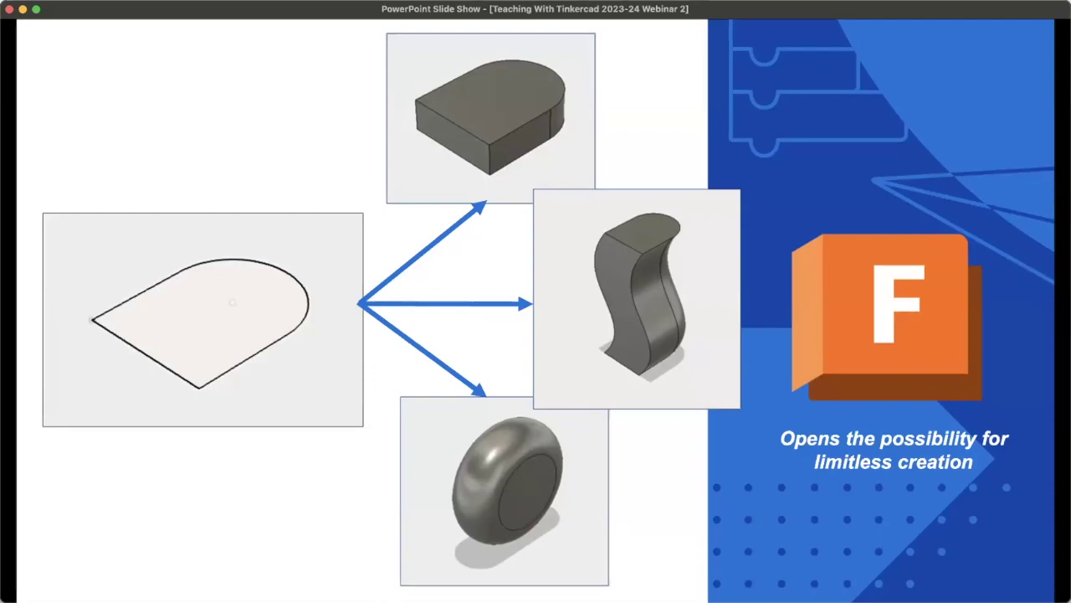
Advance past the laptop CAD photo slide to the green 'Webinar 2' title slide
{"action": "key", "text": "Right"}
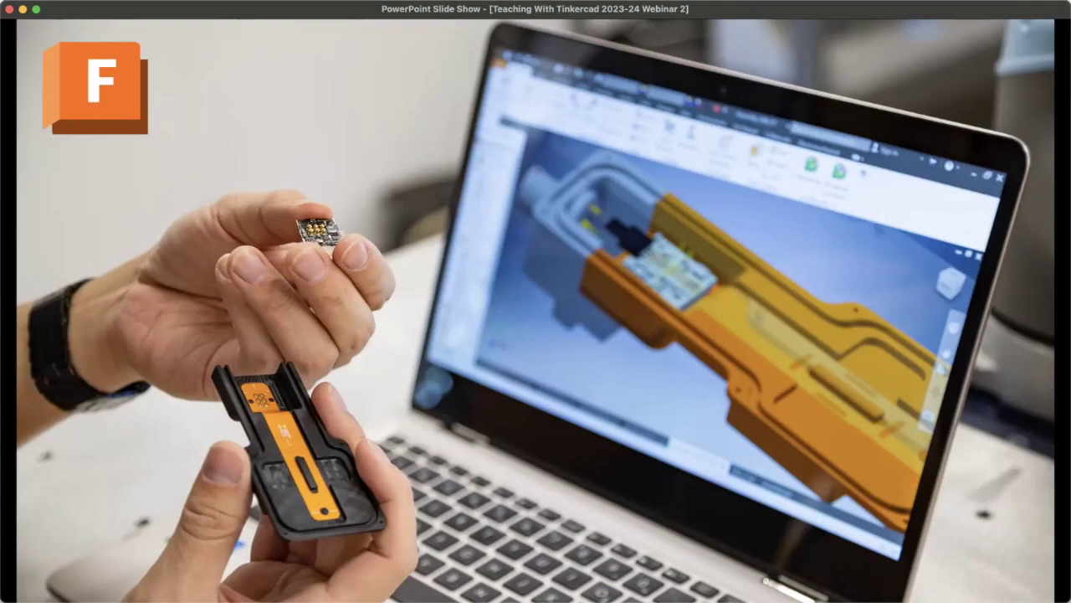
{"action": "key", "text": "Right"}
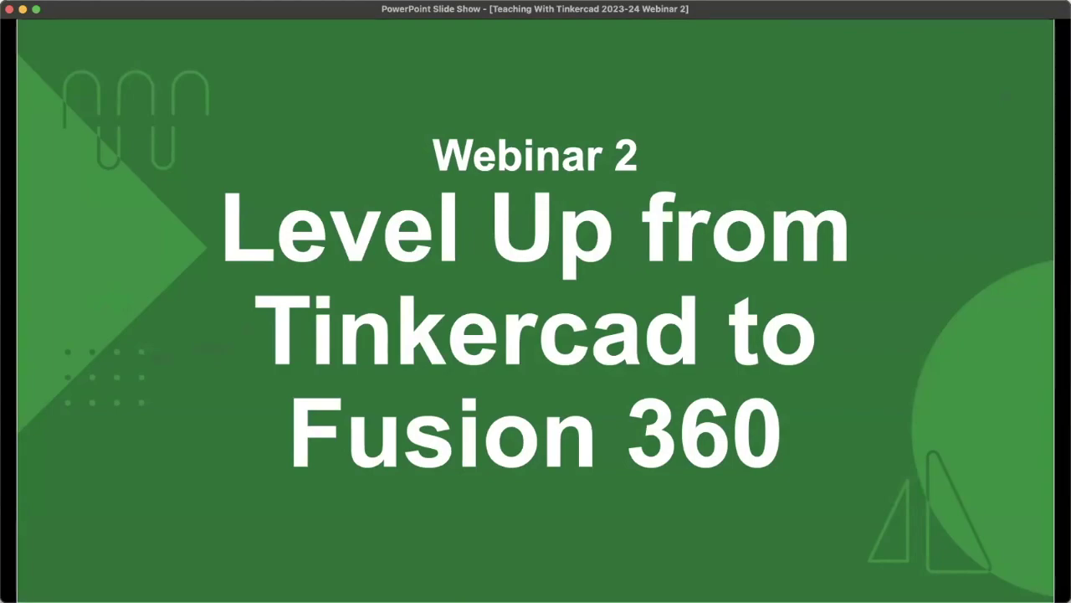
Play the embedded Fusion 360 video slide, then advance to the six-topic agenda slide
{"action": "key", "text": "Right"}
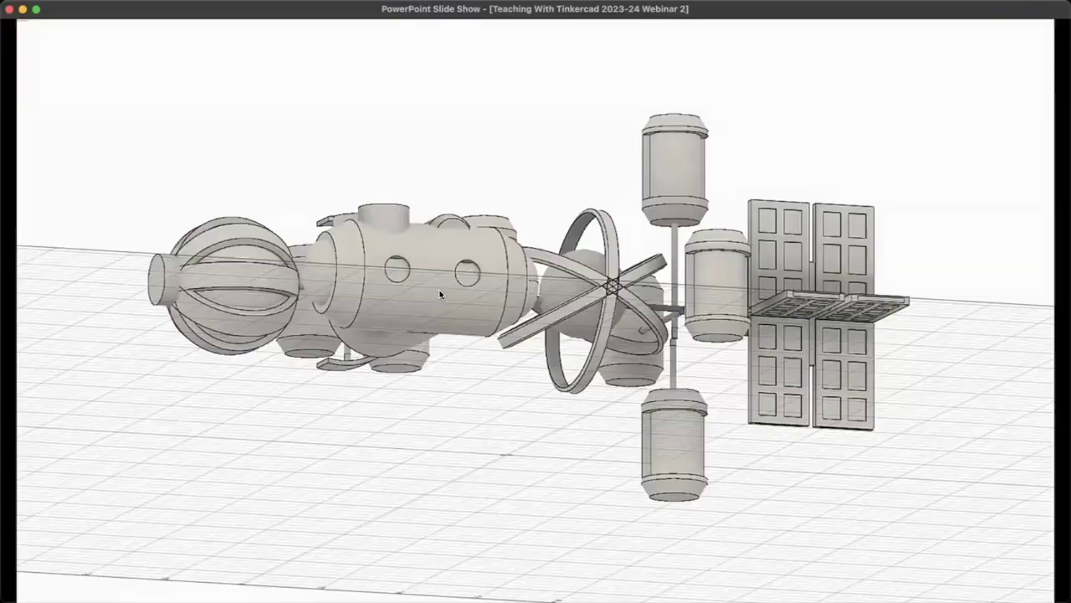
{"action": "key", "text": "Right"}
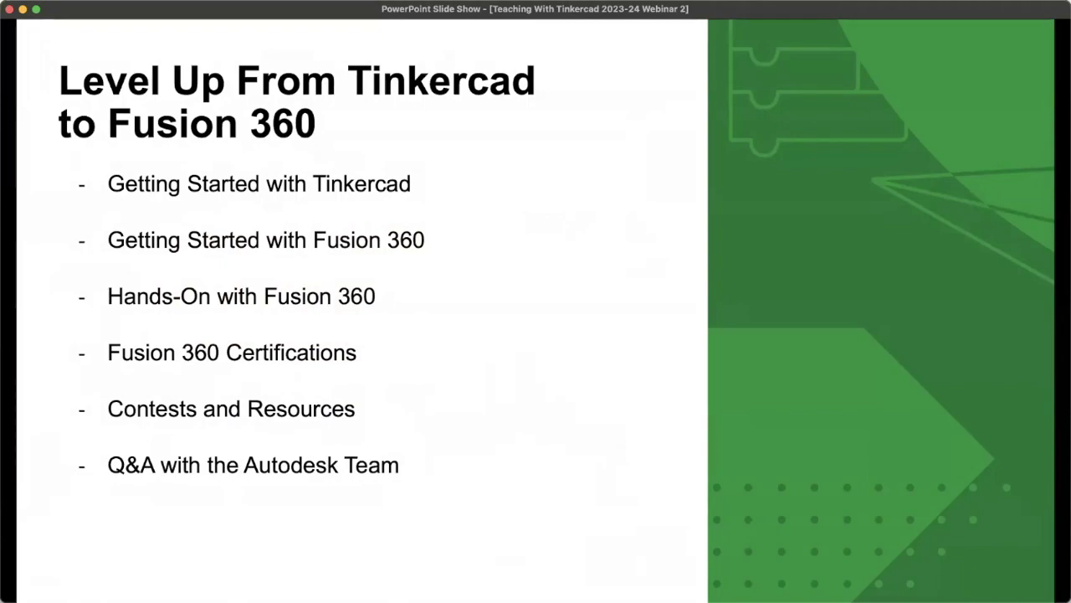
Advance past the Getting Started with Tinkercad section and Logging In to Classes and Activities
{"action": "left_click", "coordinate": [625, 276]}
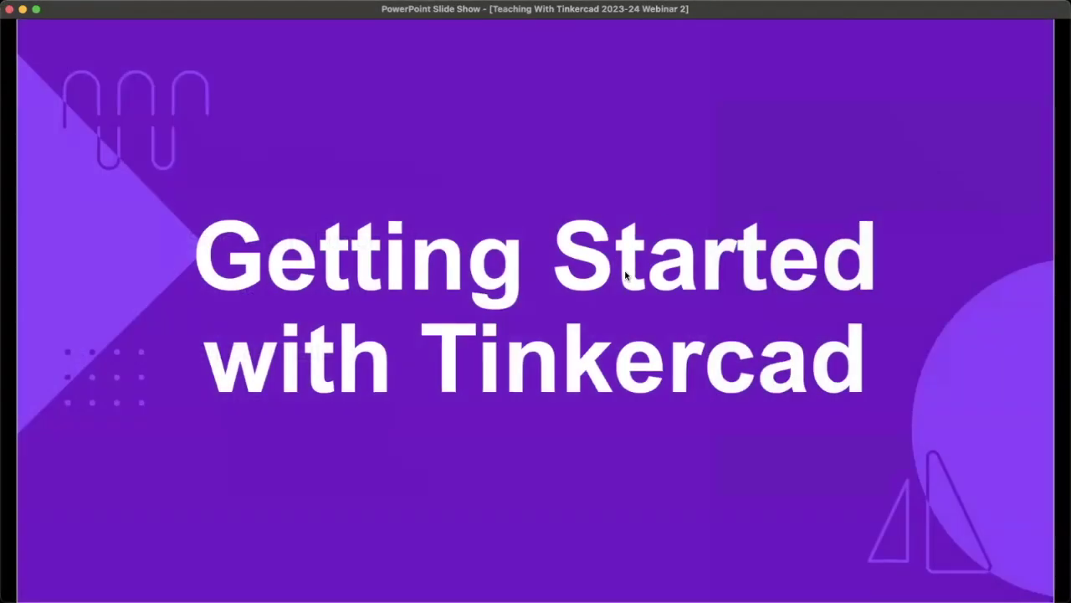
{"action": "left_click", "coordinate": [637, 98]}
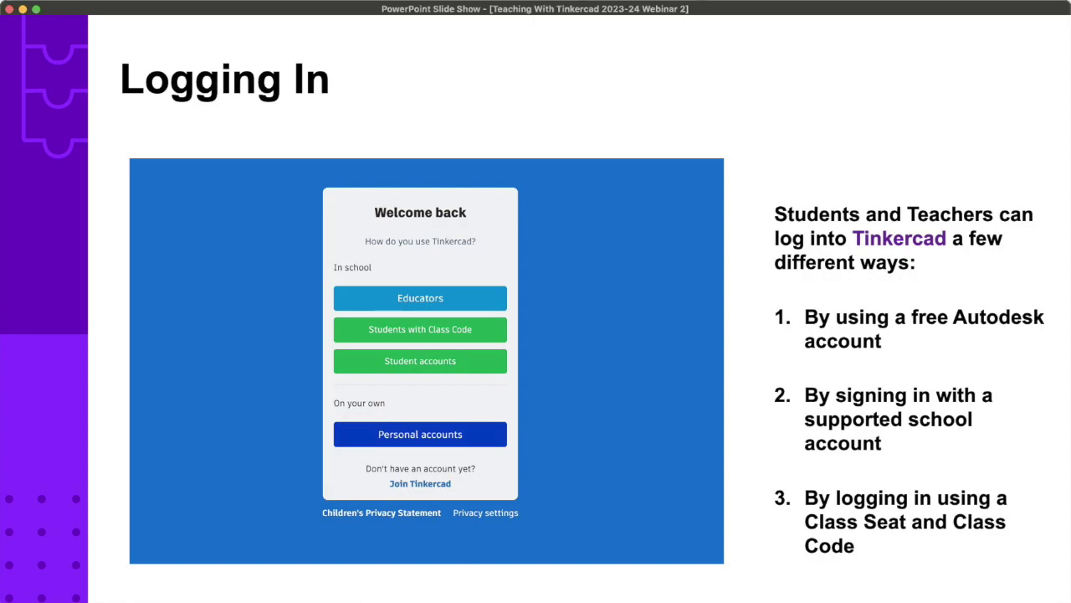
{"action": "key", "text": "Right"}
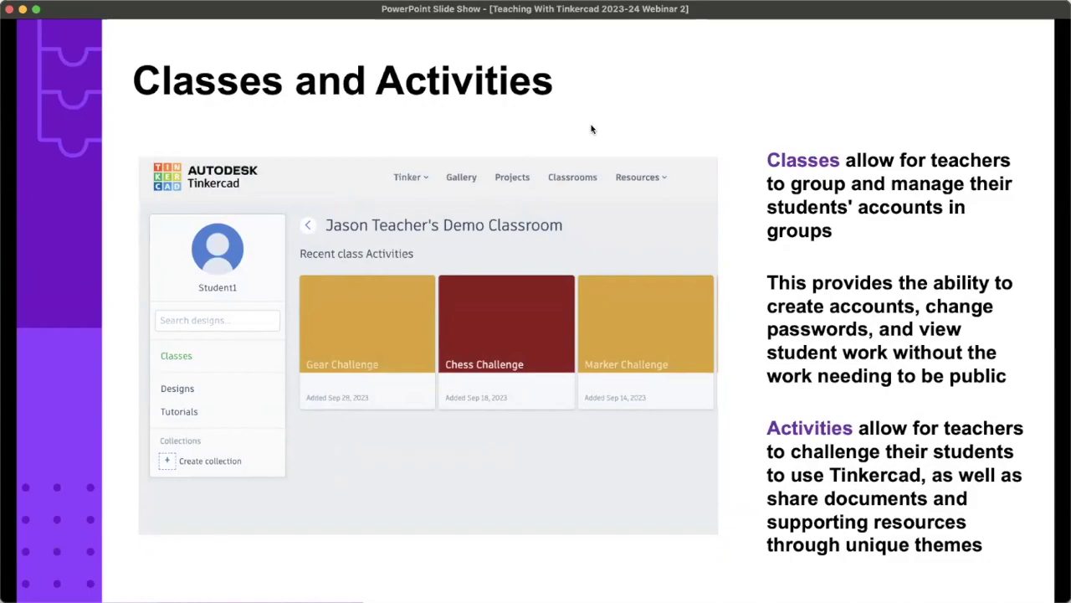
Show the Designing in 3D and Sharing Designs with Fusion 360 slides, then switch to Tinkercad
{"action": "left_click", "coordinate": [605, 226]}
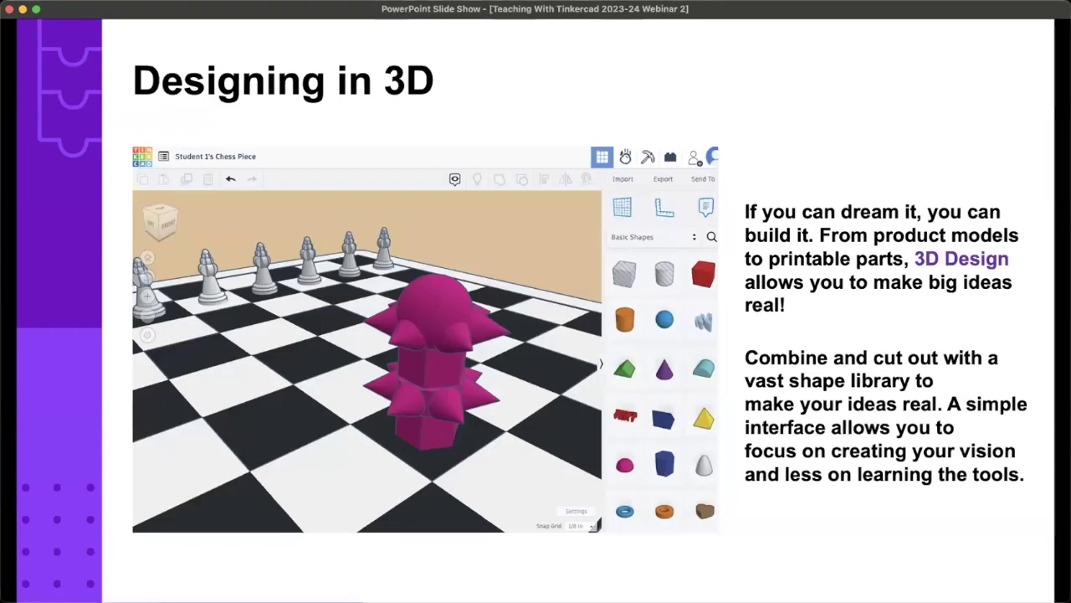
{"action": "left_click", "coordinate": [462, 215]}
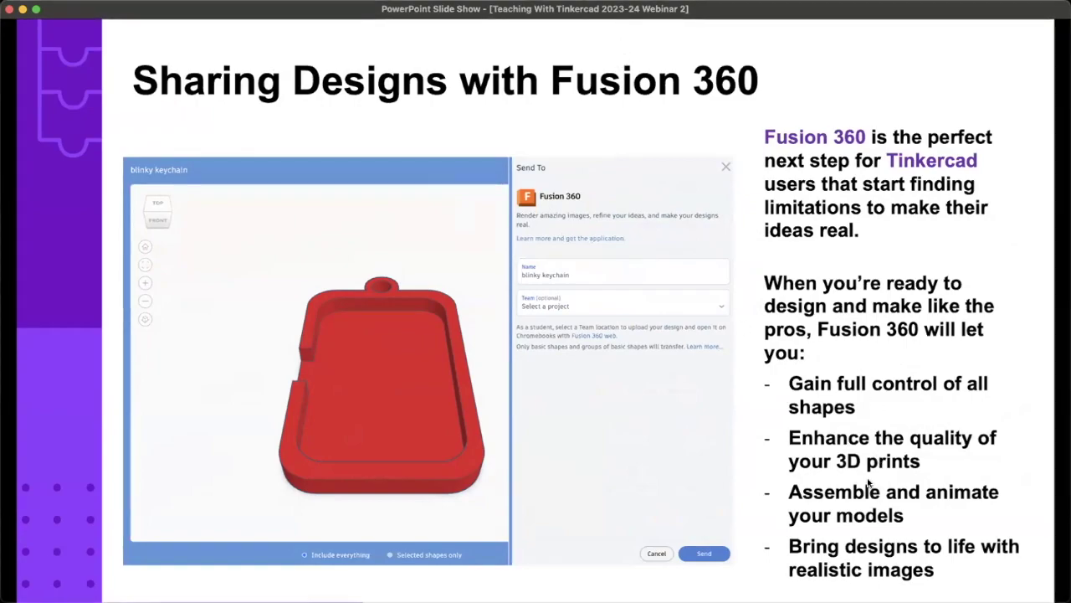
{"action": "key", "text": "super+Tab"}
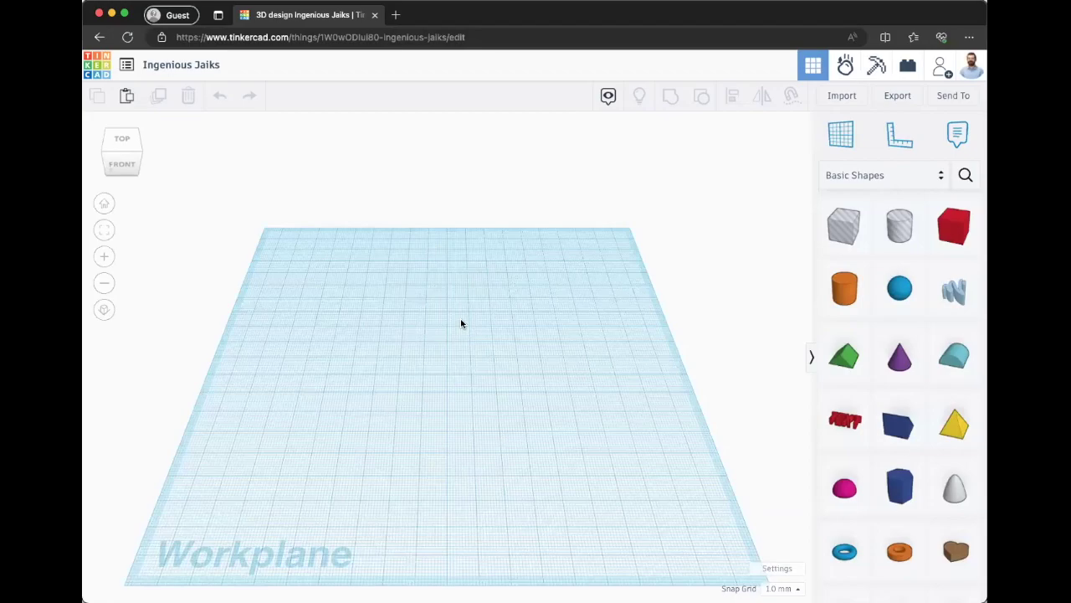
Rename the Tinkercad design to 'example gear'
{"action": "right_click_drag", "start_coordinate": [380, 410], "coordinate": [194, 73]}
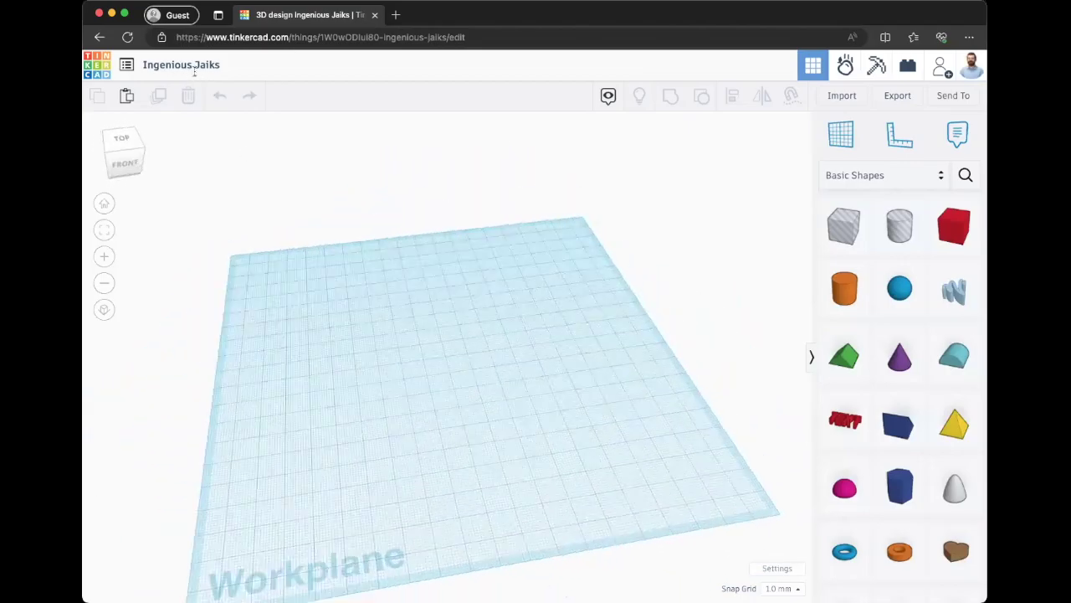
{"action": "left_click", "coordinate": [194, 71]}
{"action": "type", "text": "example g"}
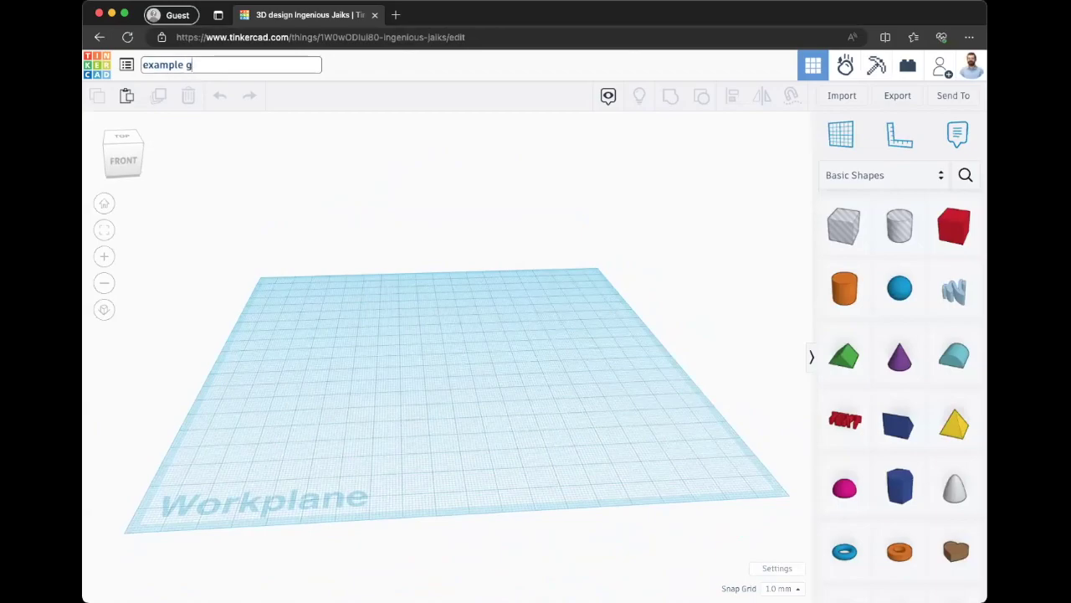
{"action": "type", "text": "ear"}
{"action": "key", "text": "Return"}
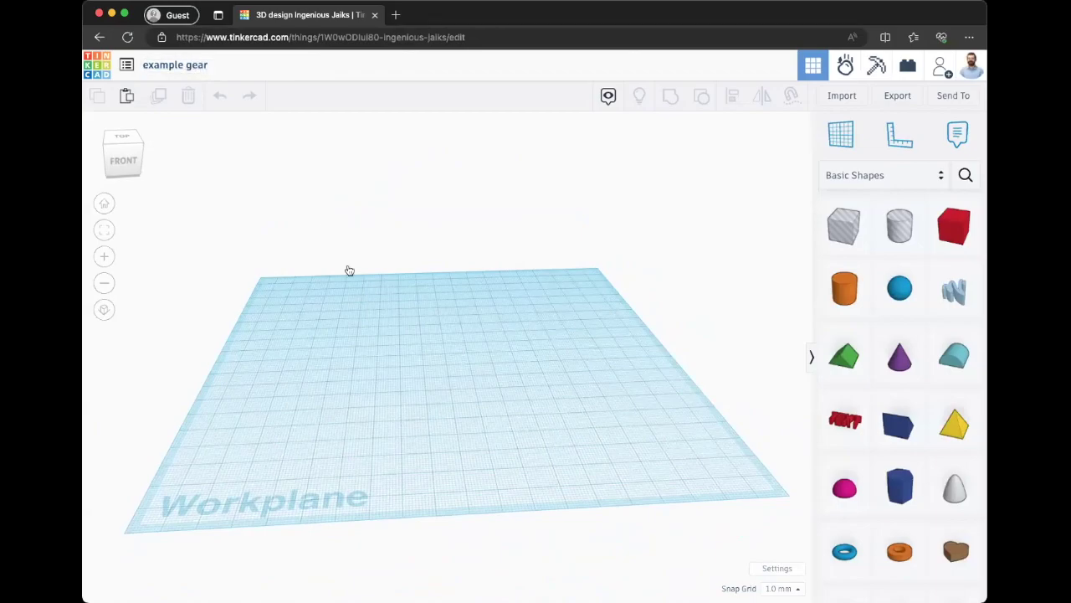
Place a Star from Basic Shapes on the workplane and enlarge it
{"action": "scroll", "coordinate": [402, 301], "scroll_direction": "up", "scroll_amount": 5}
{"action": "scroll", "coordinate": [378, 293], "scroll_direction": "down", "scroll_amount": 5}
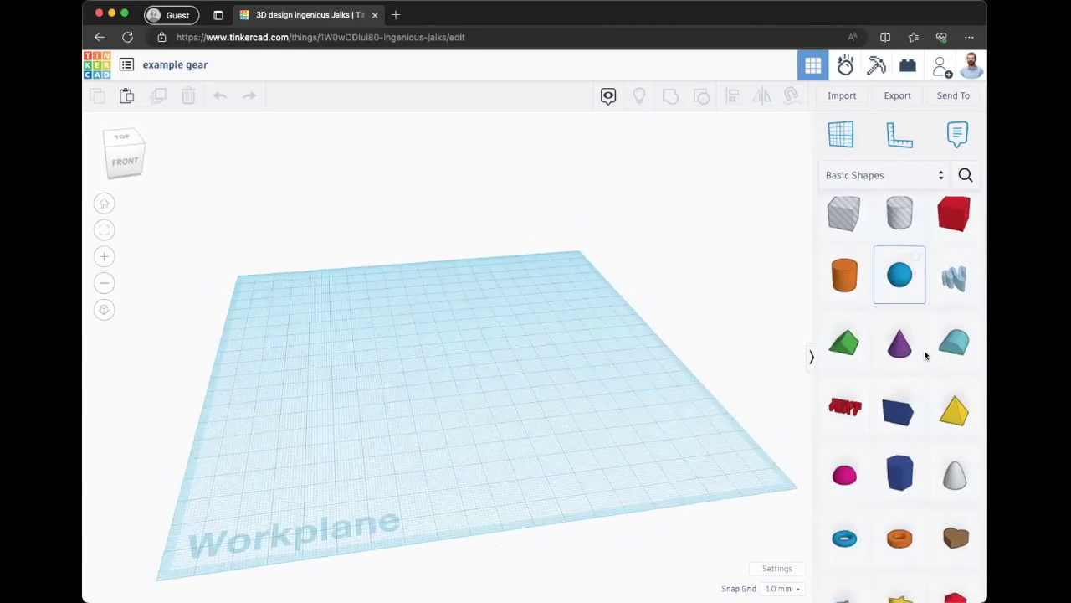
{"action": "scroll", "coordinate": [926, 354], "scroll_direction": "down", "scroll_amount": 2}
{"action": "scroll", "coordinate": [926, 354], "scroll_direction": "up", "scroll_amount": 2}
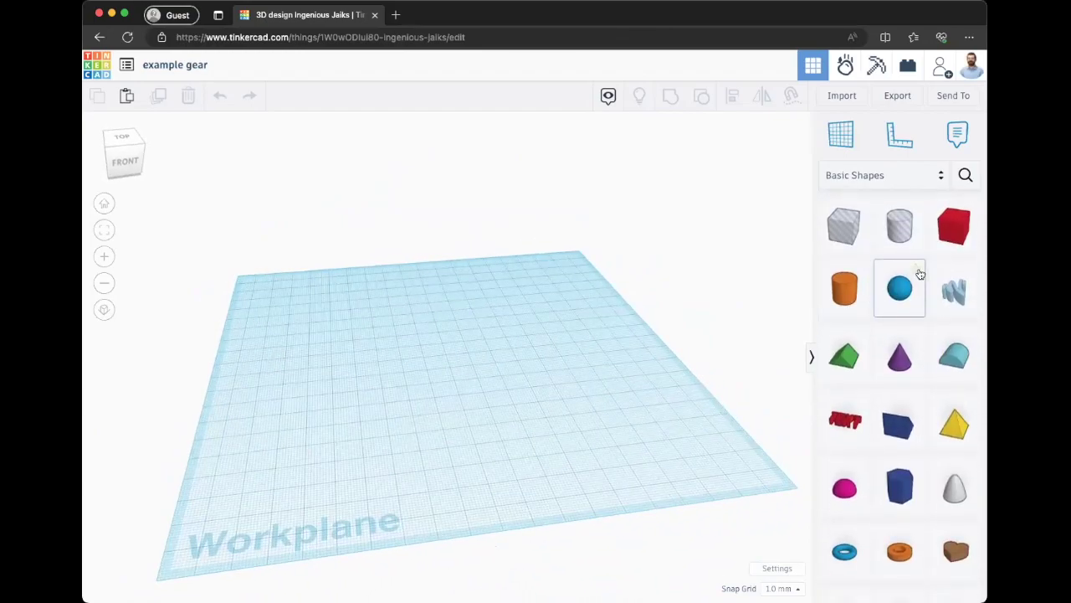
{"action": "scroll", "coordinate": [906, 306], "scroll_direction": "down", "scroll_amount": 2}
{"action": "left_click", "coordinate": [901, 499]}
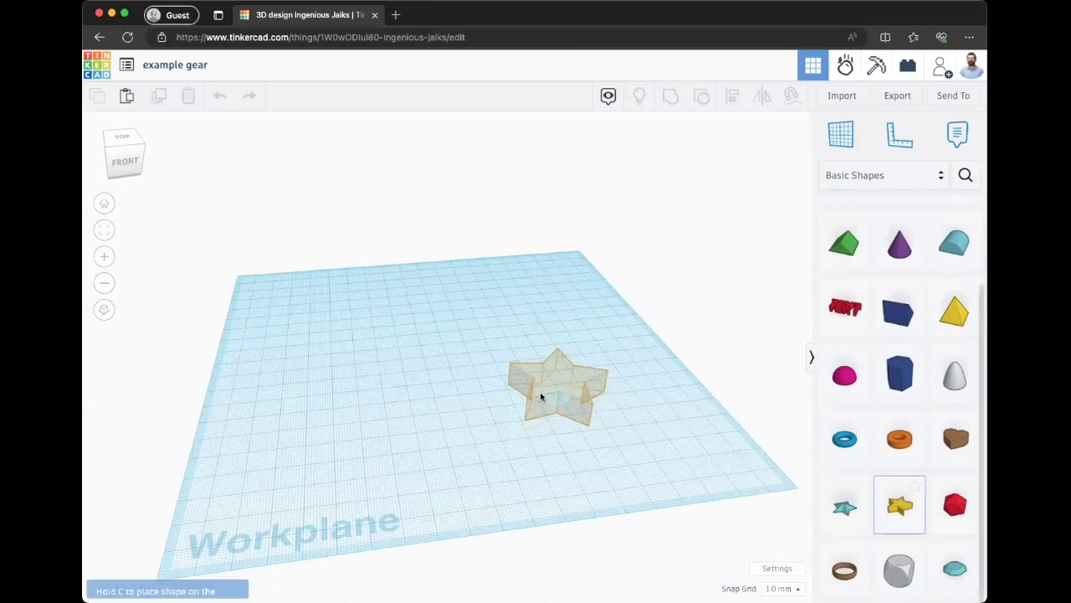
{"action": "left_click", "coordinate": [448, 372]}
{"action": "left_click_drag", "start_coordinate": [498, 394], "coordinate": [617, 438]}
Stand the star upright by rotating it 90° and lift it above the workplane
{"action": "scroll", "coordinate": [519, 421], "scroll_direction": "up", "scroll_amount": 3}
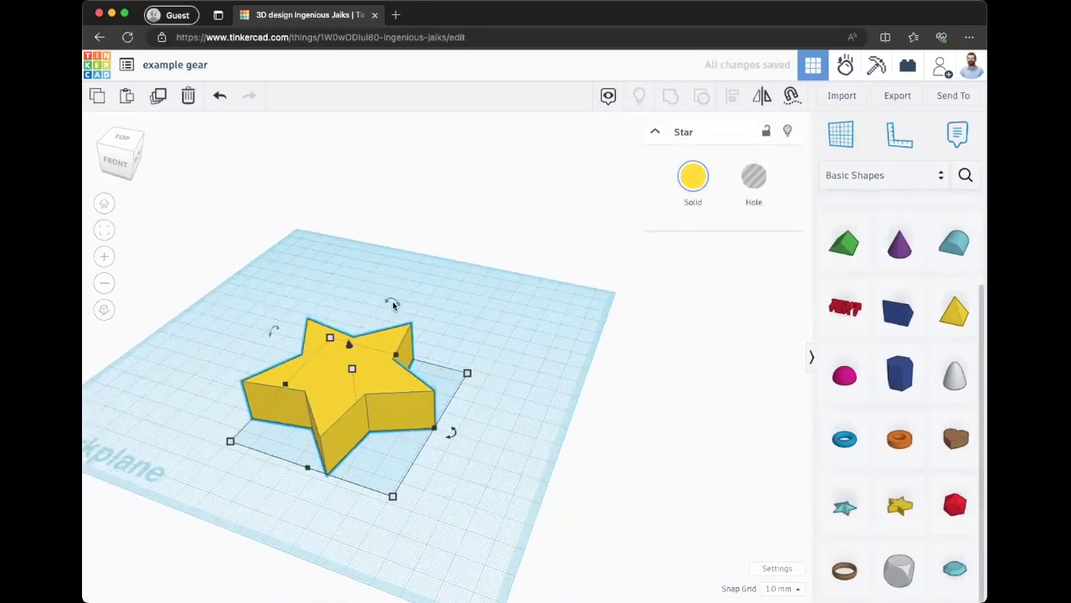
{"action": "left_click_drag", "start_coordinate": [395, 336], "coordinate": [438, 430]}
{"action": "right_click_drag", "start_coordinate": [570, 375], "coordinate": [590, 387]}
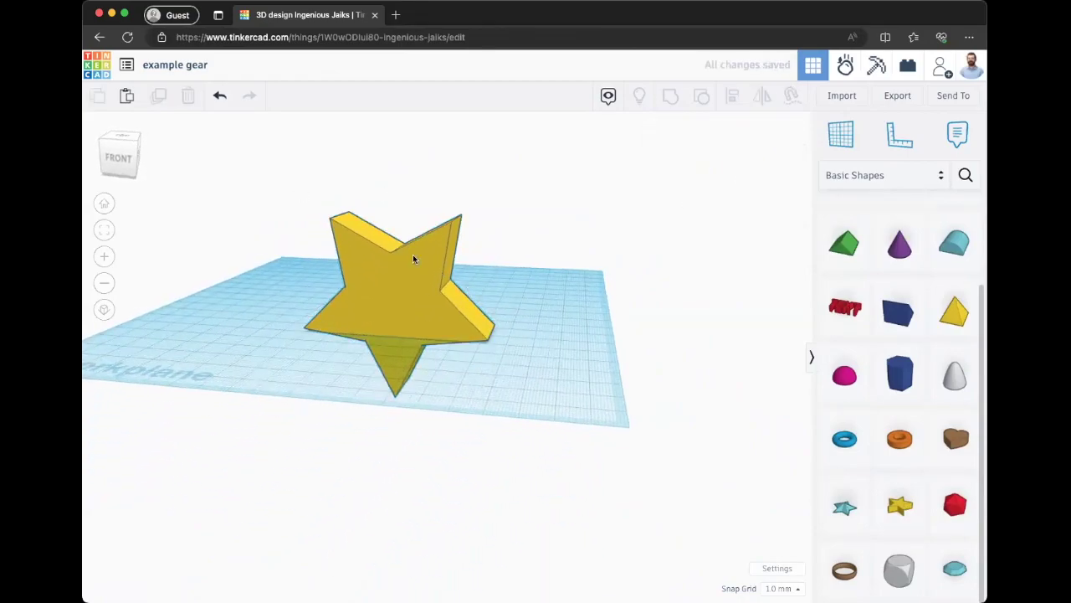
{"action": "left_click", "coordinate": [412, 228]}
{"action": "left_click_drag", "start_coordinate": [400, 188], "coordinate": [417, 127]}
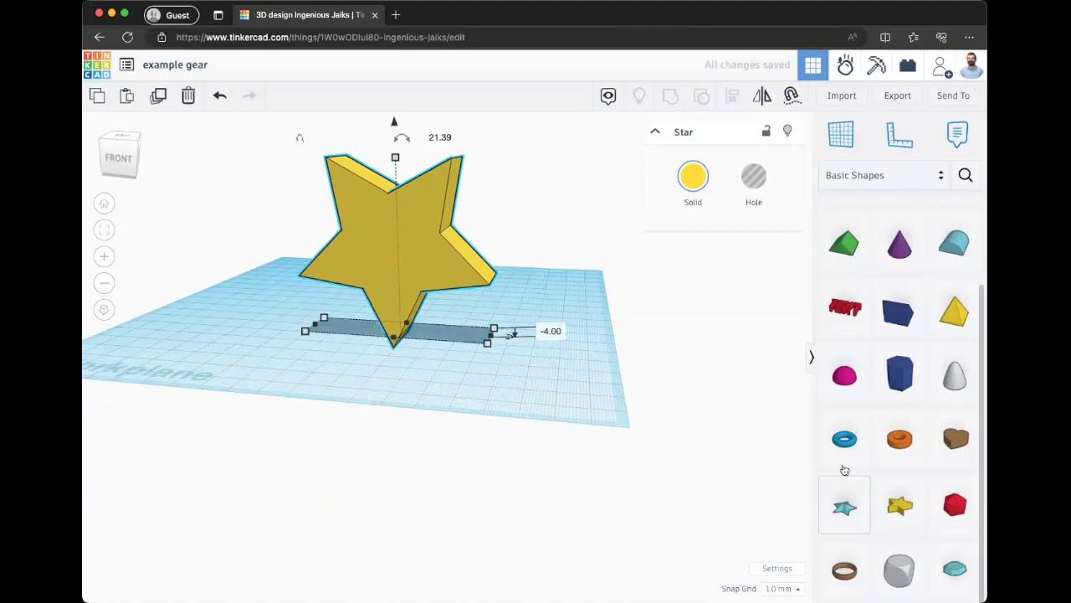
Drop a second star onto the workplane and box-select both stars
{"action": "left_click", "coordinate": [844, 502]}
{"action": "left_click", "coordinate": [394, 245]}
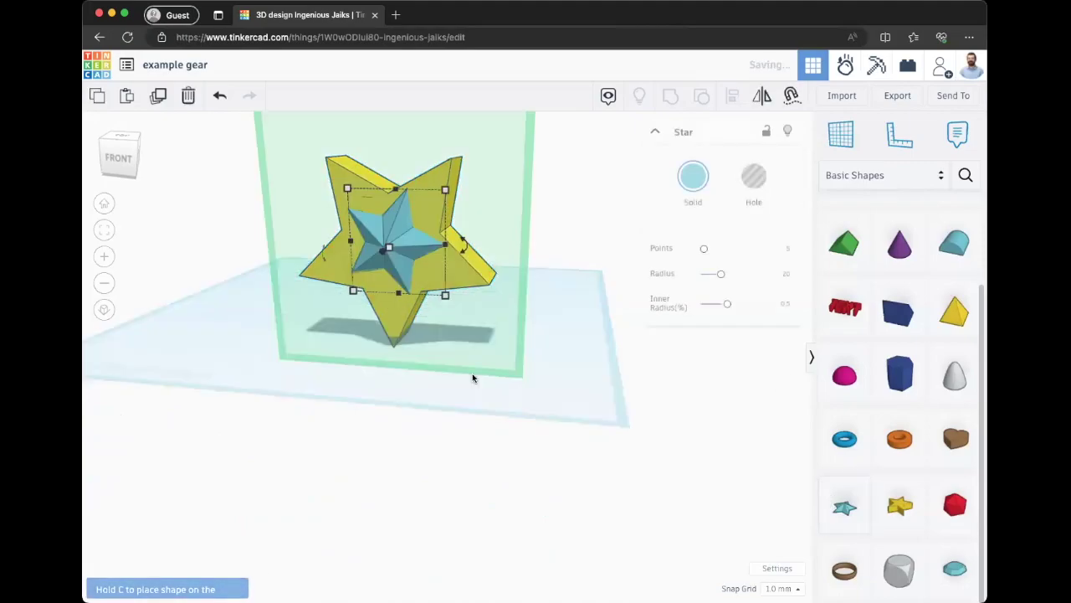
{"action": "right_click_drag", "start_coordinate": [474, 376], "coordinate": [503, 435]}
{"action": "left_click", "coordinate": [503, 435]}
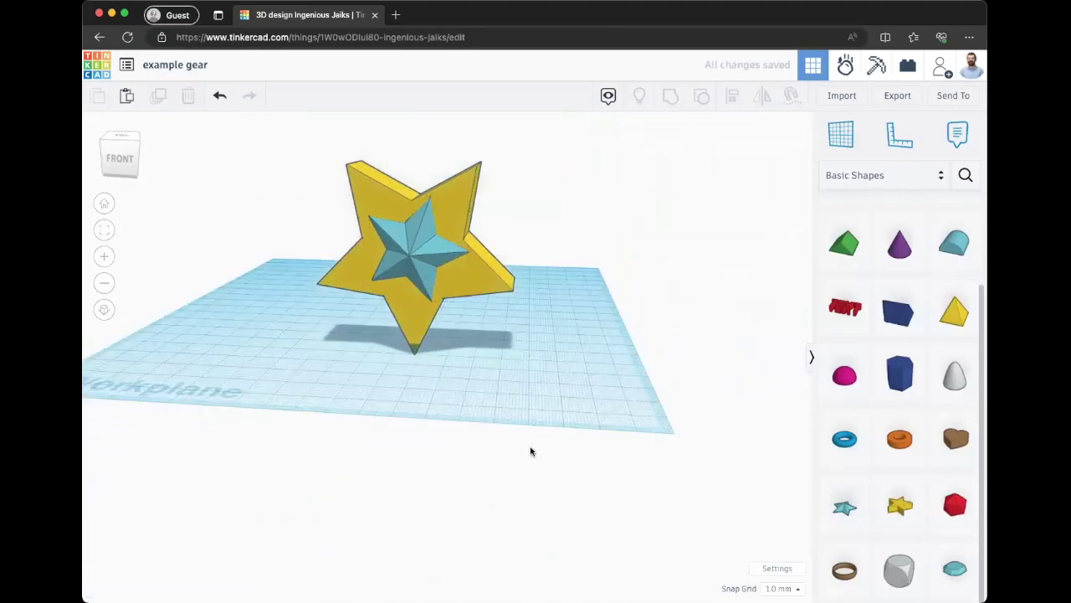
{"action": "left_click_drag", "start_coordinate": [528, 447], "coordinate": [268, 119]}
Delete both stars and switch the shape library to Everyday Objects
{"action": "key", "text": "Delete"}
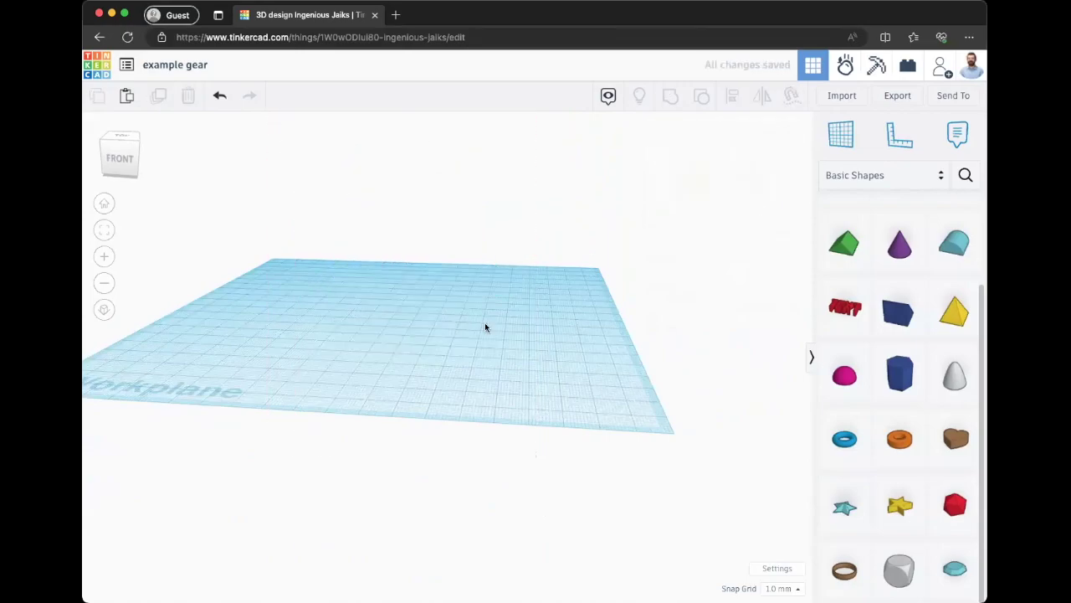
{"action": "right_click_drag", "start_coordinate": [486, 328], "coordinate": [461, 366]}
{"action": "left_click", "coordinate": [877, 185]}
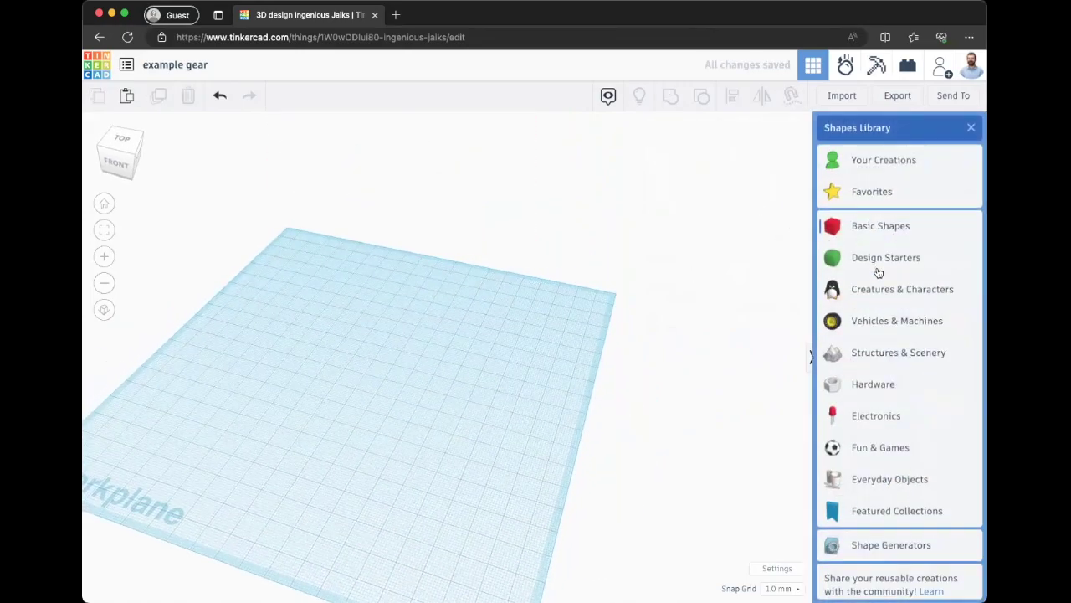
{"action": "scroll", "coordinate": [880, 335], "scroll_direction": "down", "scroll_amount": 1}
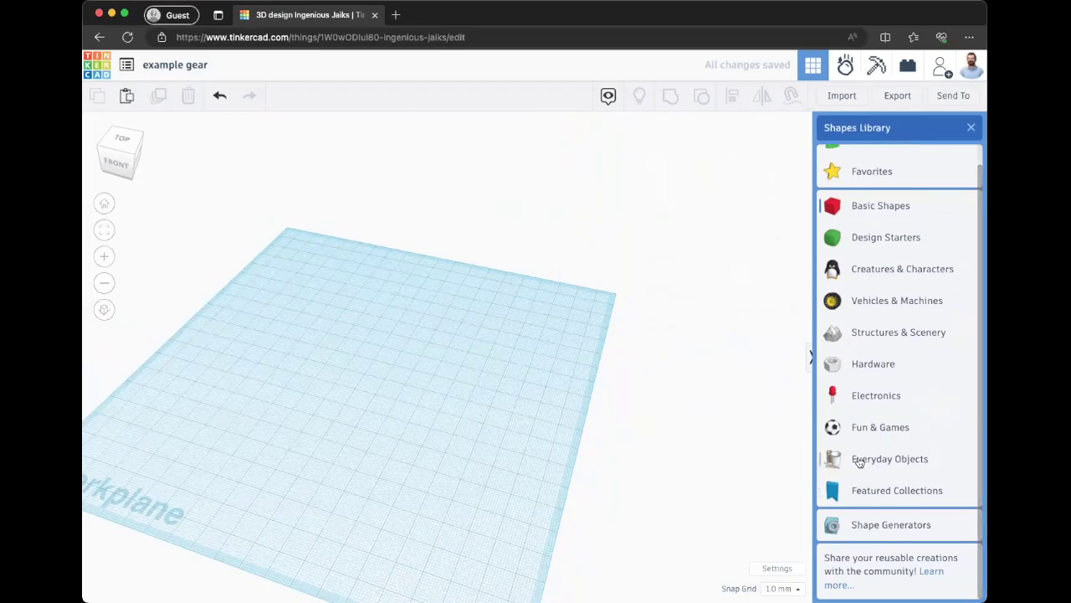
{"action": "left_click", "coordinate": [860, 459]}
Place a popsicle stick, duplicate it, and turn the copy so the sticks cross
{"action": "left_click", "coordinate": [844, 359]}
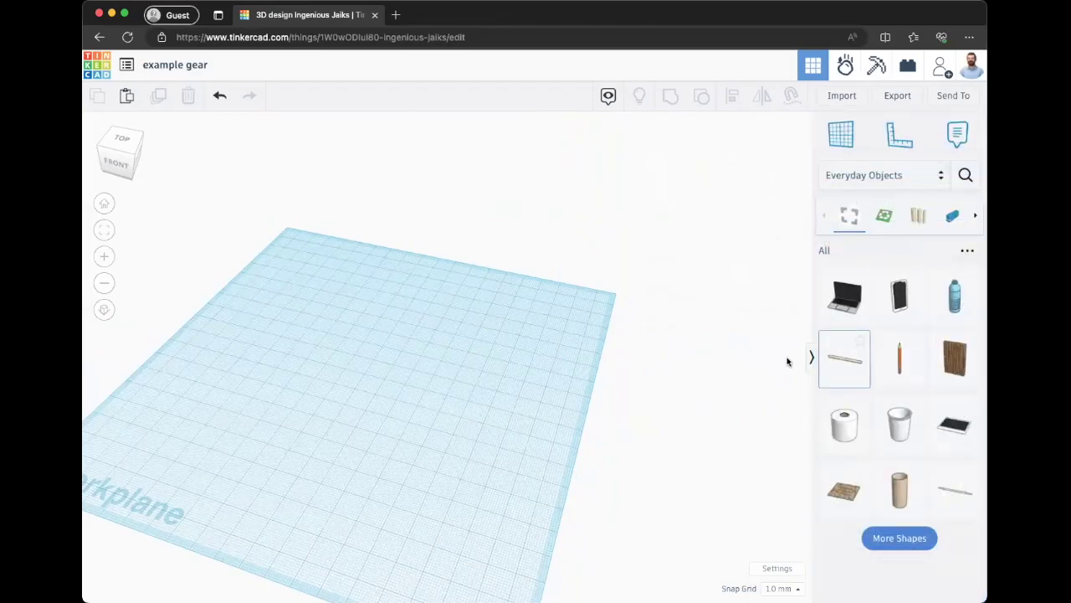
{"action": "left_click", "coordinate": [399, 354]}
{"action": "right_click_drag", "start_coordinate": [472, 421], "coordinate": [572, 401]}
{"action": "key", "text": "ctrl+v"}
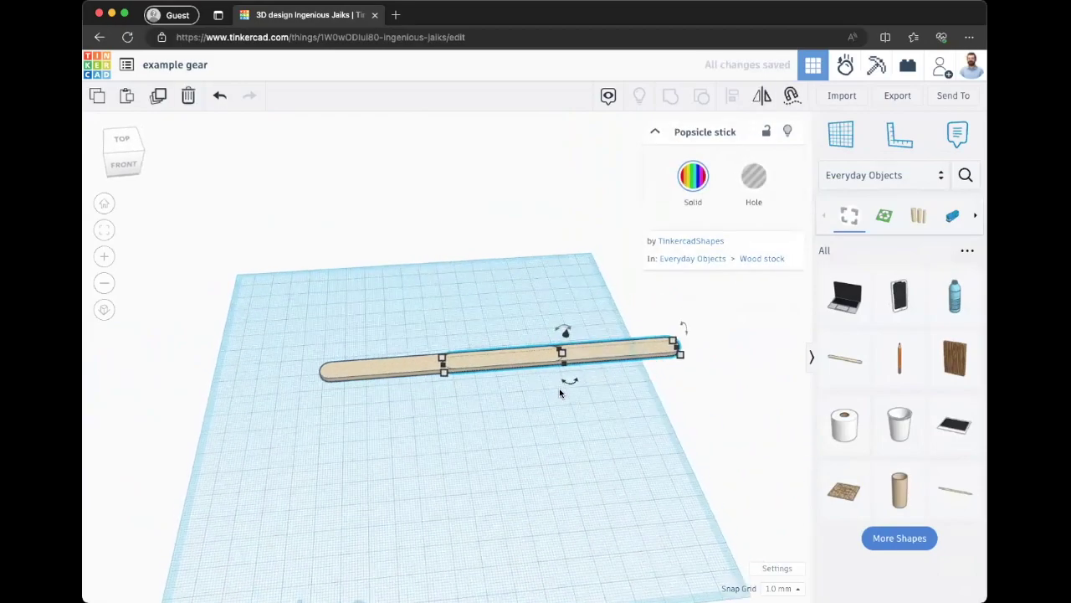
{"action": "left_click_drag", "start_coordinate": [564, 389], "coordinate": [521, 359]}
Select both popsicle sticks and delete them
{"action": "left_click", "coordinate": [649, 488]}
{"action": "right_click_drag", "start_coordinate": [648, 488], "coordinate": [598, 500]}
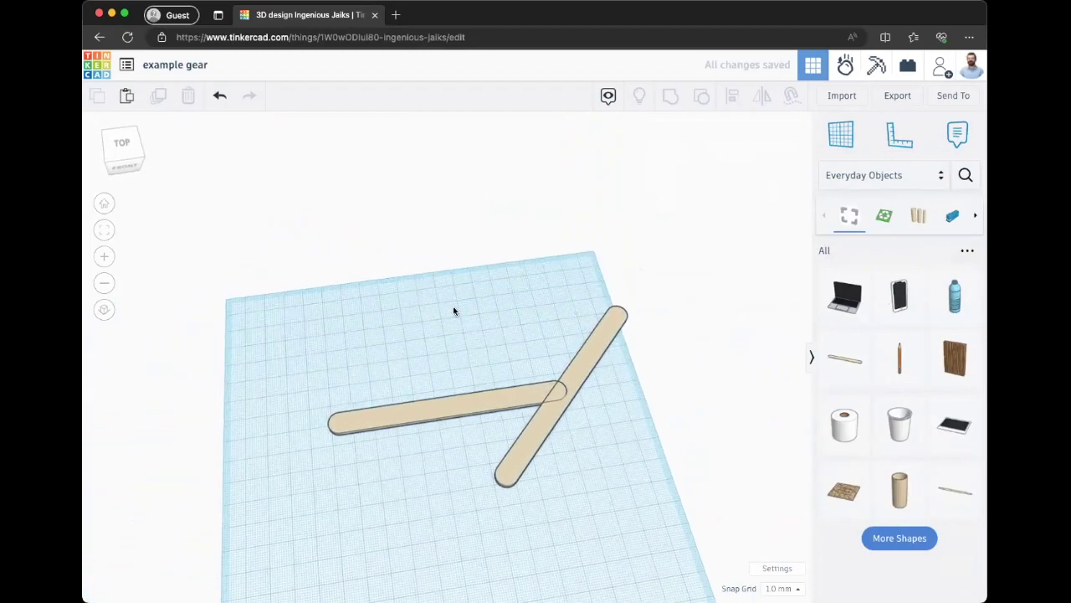
{"action": "left_click_drag", "start_coordinate": [453, 305], "coordinate": [586, 497]}
{"action": "key", "text": "Delete"}
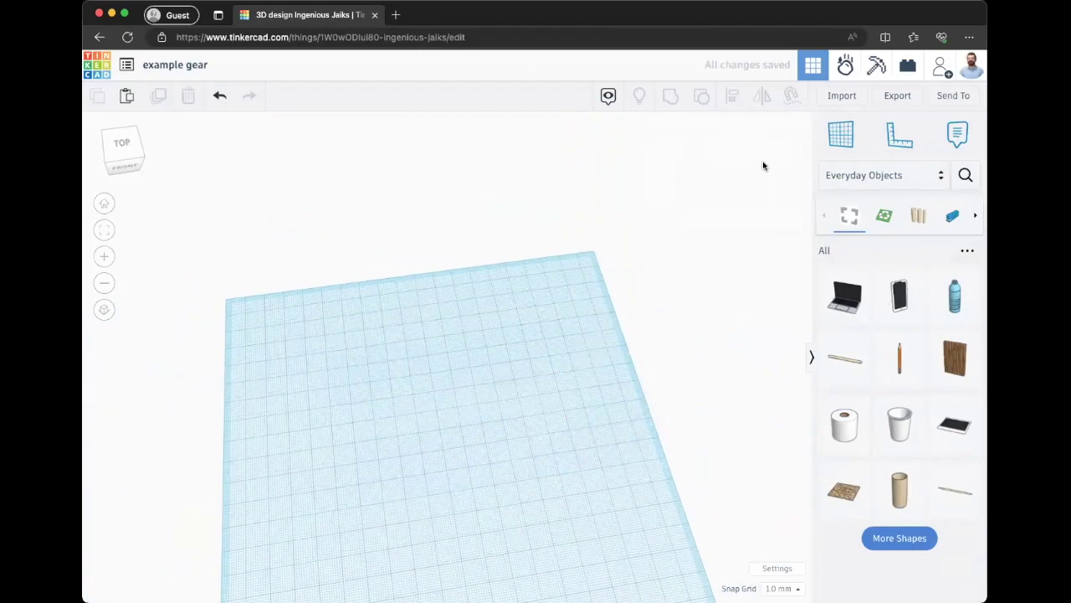
{"action": "left_click", "coordinate": [828, 175]}
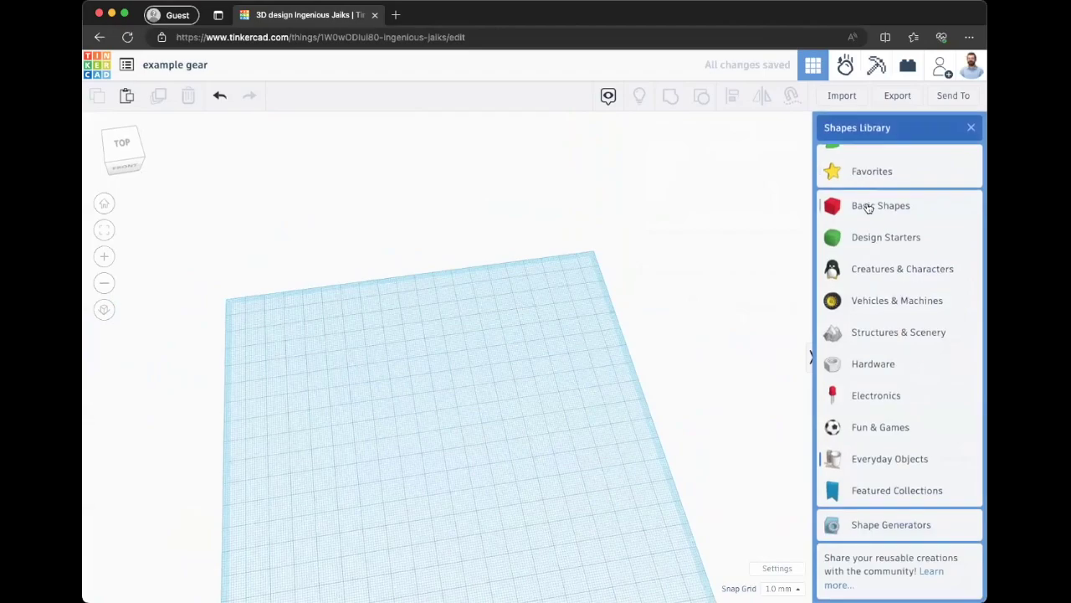
Return to Basic Shapes and place a red box on the workplane
{"action": "left_click", "coordinate": [867, 207]}
{"action": "mouse_move", "coordinate": [492, 309]}
{"action": "right_mouse_down"}
{"action": "mouse_move", "coordinate": [490, 287]}
{"action": "mouse_move", "coordinate": [504, 315]}
{"action": "right_mouse_up"}
{"action": "right_click_drag", "start_coordinate": [497, 282], "coordinate": [942, 230]}
{"action": "left_click", "coordinate": [953, 226]}
{"action": "left_click", "coordinate": [491, 347]}
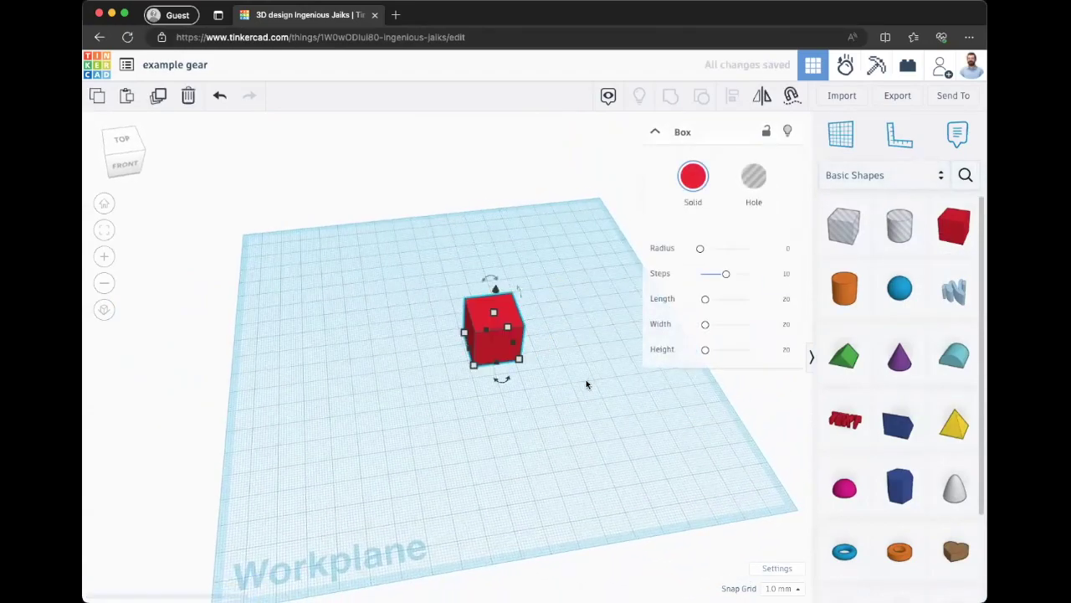
{"action": "right_click_drag", "start_coordinate": [586, 382], "coordinate": [351, 419]}
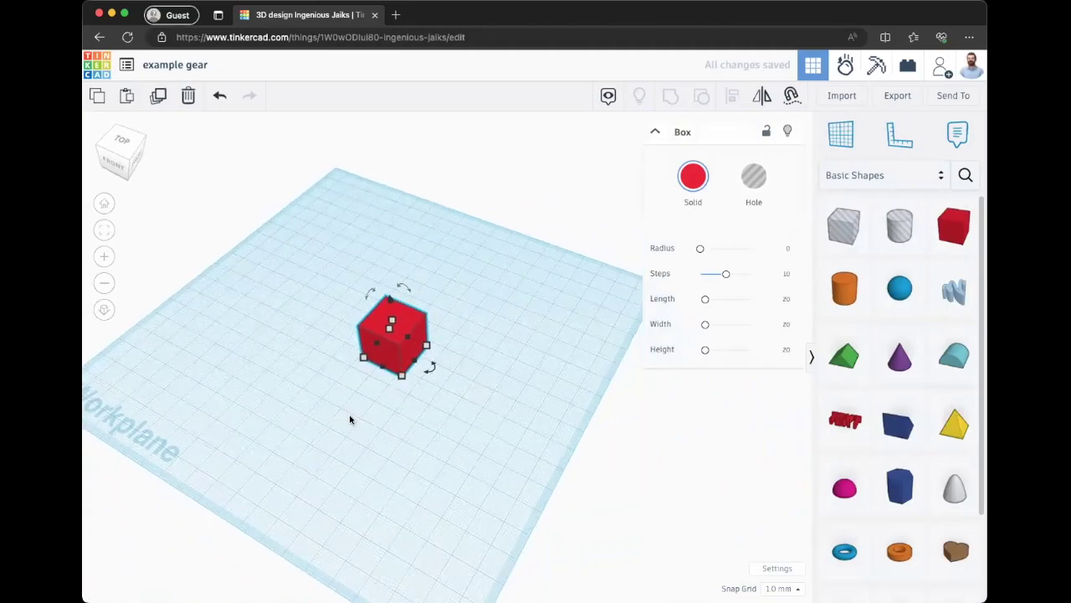
Resize the red box to a 10 × 80 bar with height 10
{"action": "left_click", "coordinate": [344, 410]}
{"action": "type", "text": "10"}
{"action": "key", "text": "Return"}
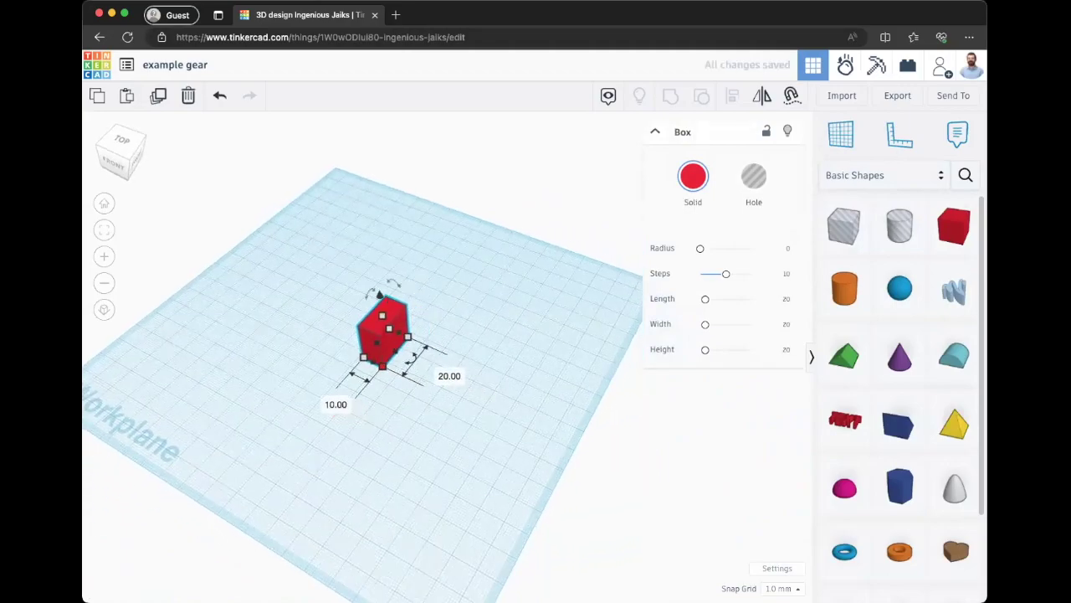
{"action": "left_click", "coordinate": [441, 378]}
{"action": "type", "text": "80"}
{"action": "key", "text": "Return"}
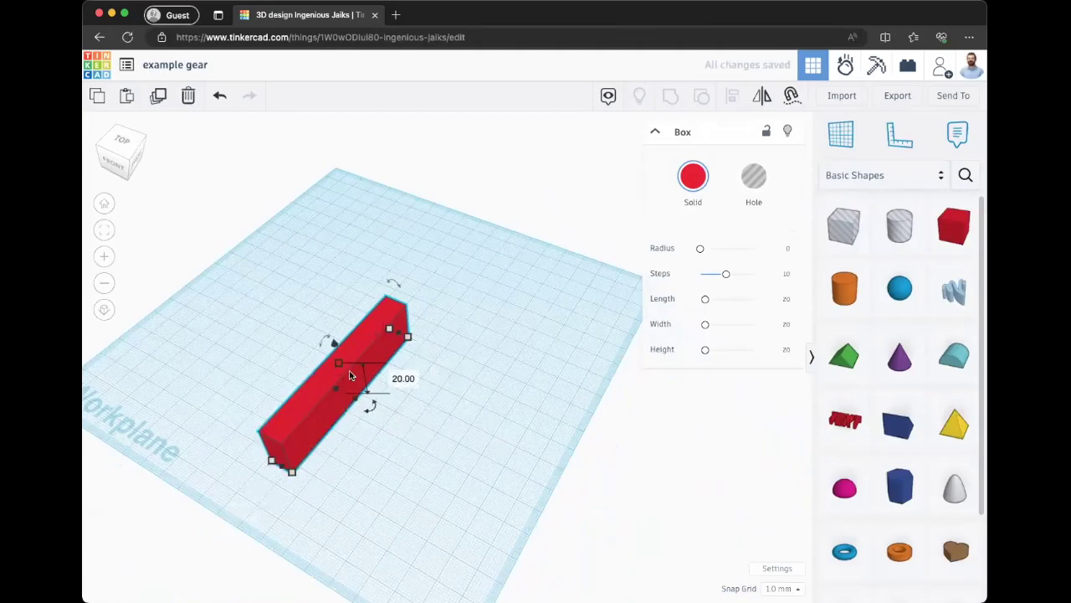
{"action": "right_click_drag", "start_coordinate": [349, 370], "coordinate": [326, 325]}
{"action": "left_click_drag", "start_coordinate": [326, 338], "coordinate": [359, 316]}
{"action": "left_click", "coordinate": [421, 325]}
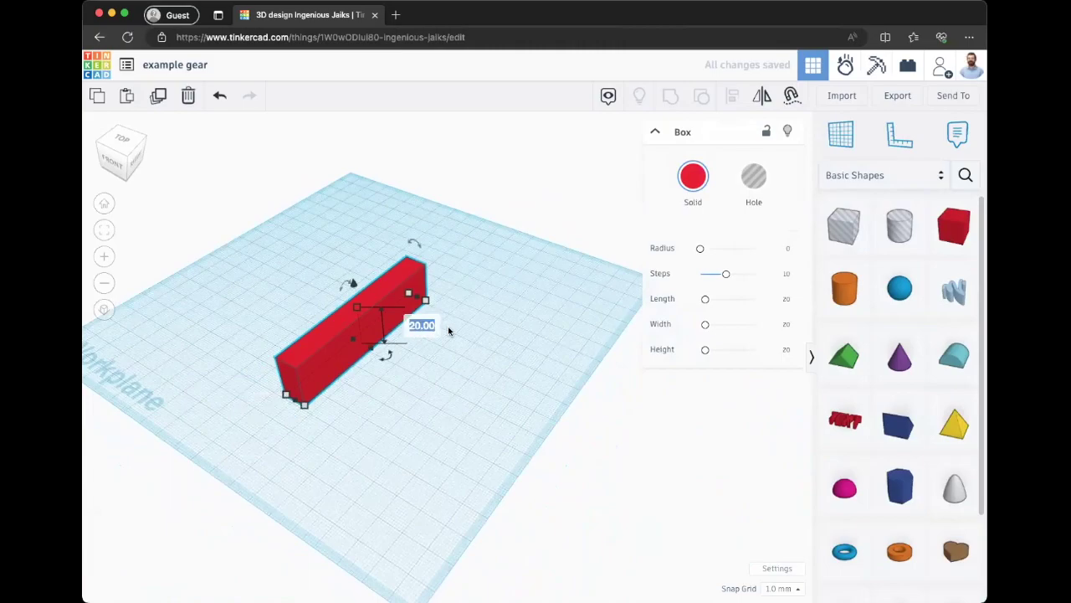
{"action": "type", "text": "10"}
{"action": "key", "text": "Return"}
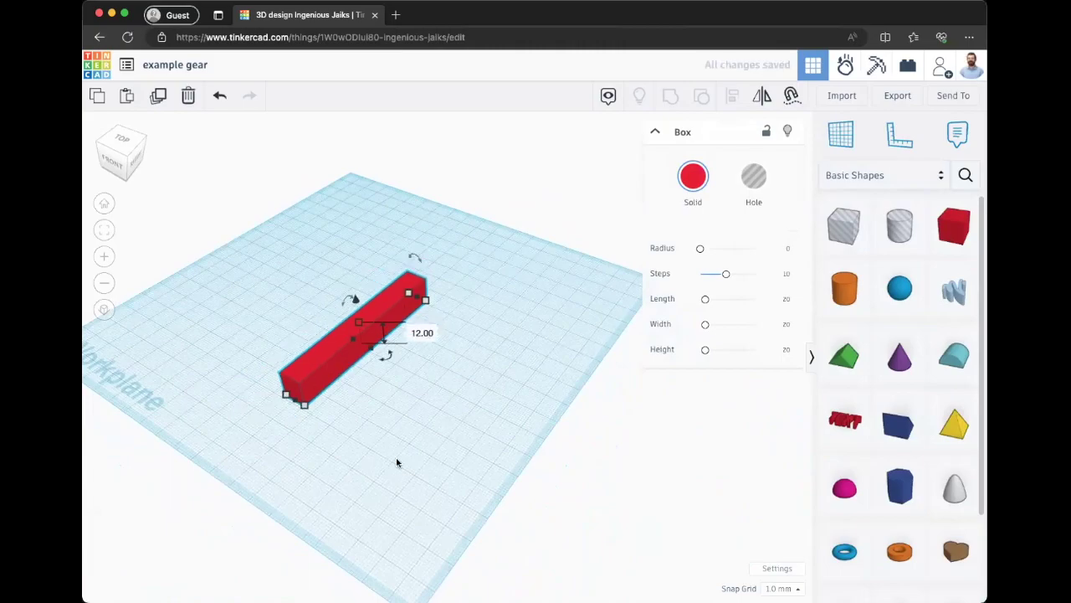
Add copies of the bar rotated in 45° steps, forming eight spokes
{"action": "right_click_drag", "start_coordinate": [394, 459], "coordinate": [497, 478]}
{"action": "left_click_drag", "start_coordinate": [494, 484], "coordinate": [364, 355]}
{"action": "left_click", "coordinate": [158, 95]}
{"action": "left_click", "coordinate": [157, 95]}
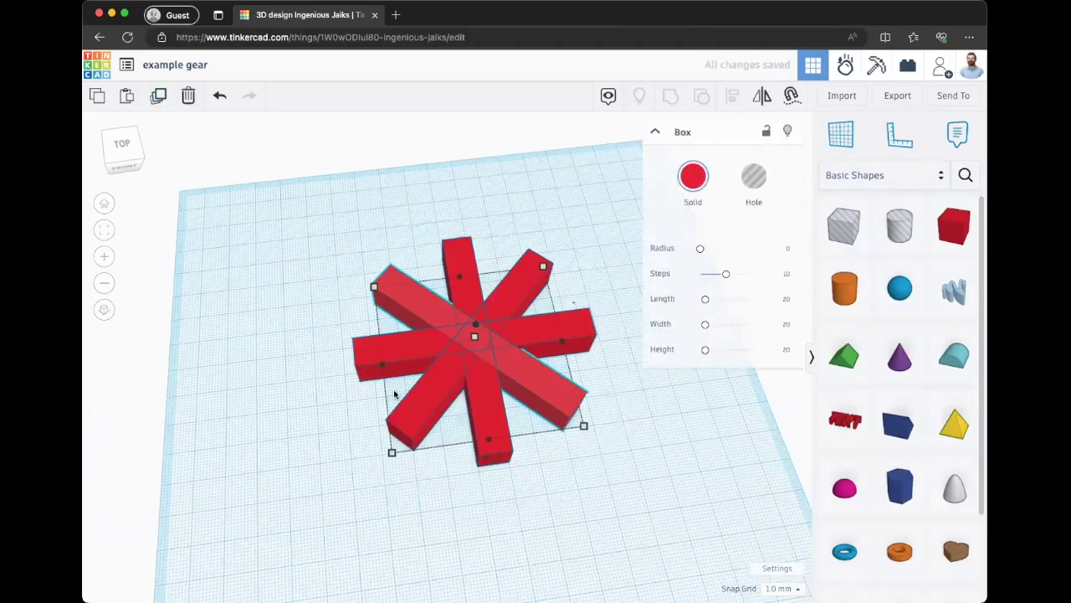
{"action": "right_click_drag", "start_coordinate": [452, 377], "coordinate": [600, 450]}
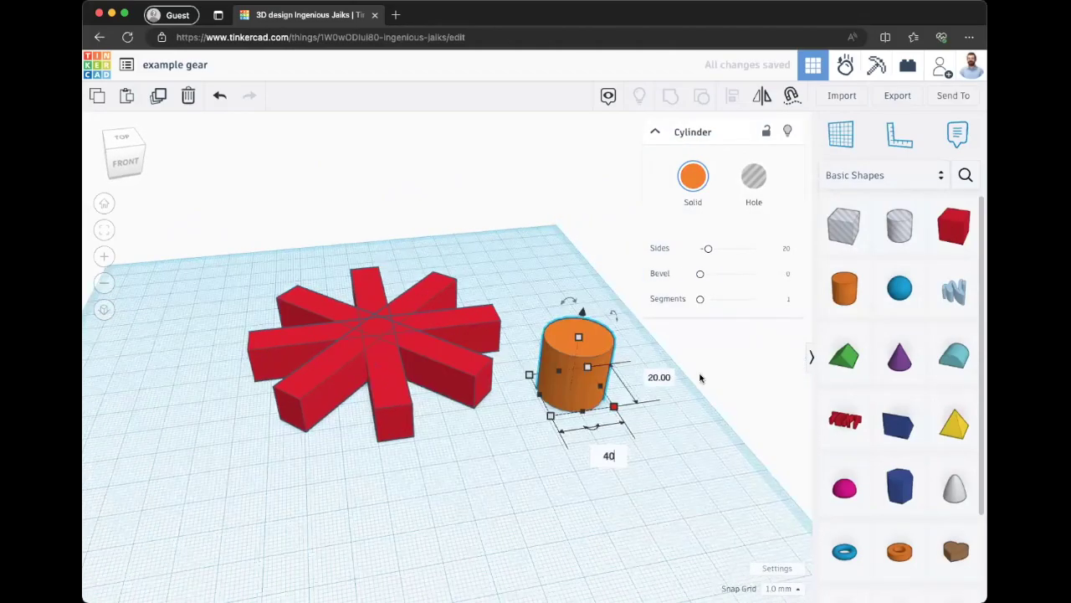
Size the orange cylinder to 40 × 40 with height 16 and centre it on the spokes
{"action": "left_click_drag", "start_coordinate": [675, 397], "coordinate": [710, 442]}
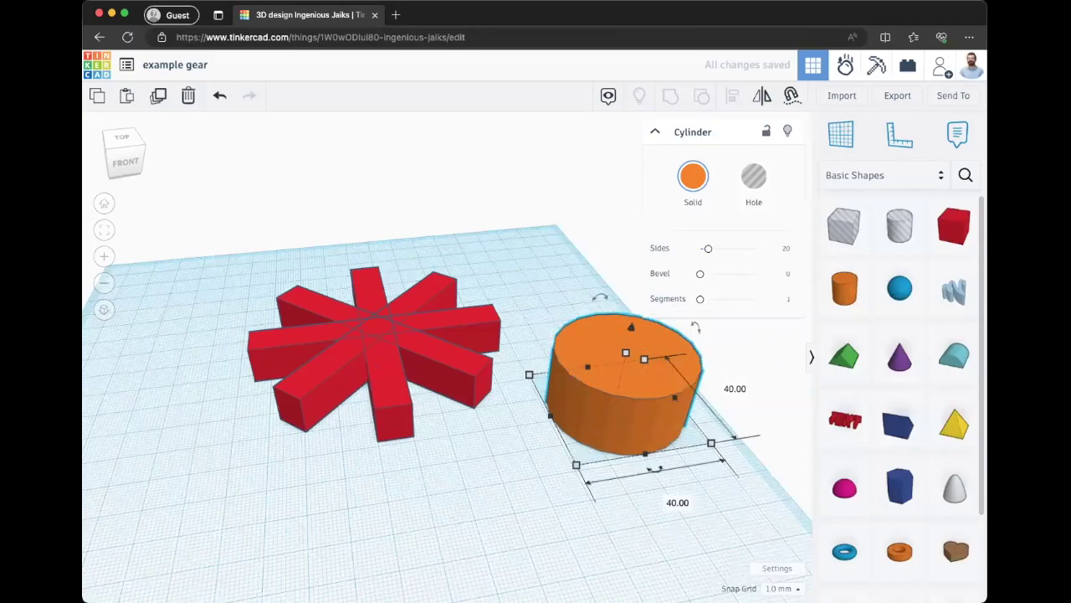
{"action": "left_click", "coordinate": [679, 381]}
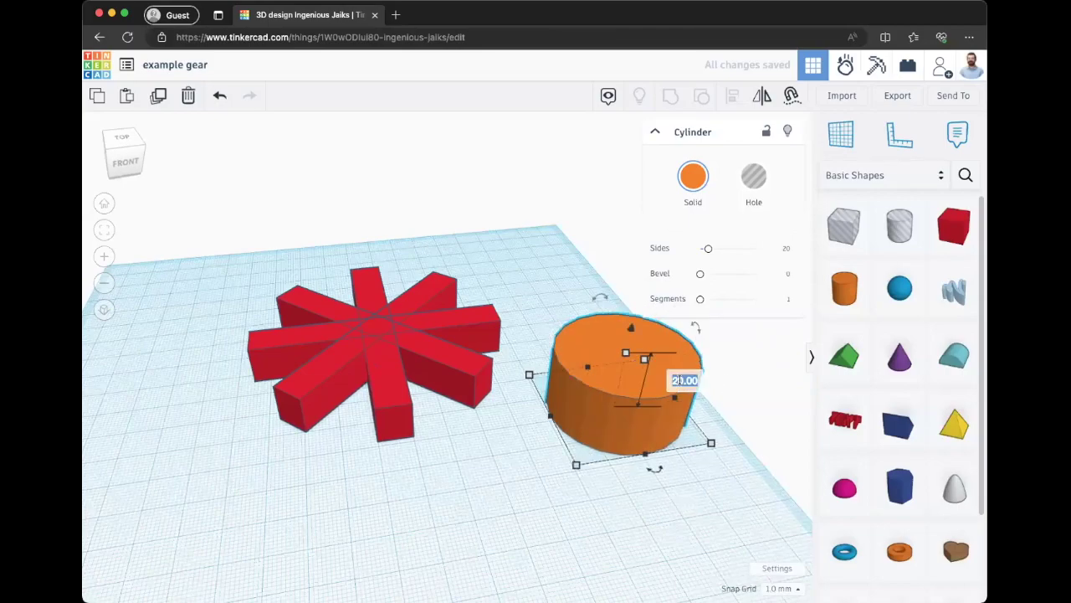
{"action": "type", "text": "16"}
{"action": "key", "text": "Return"}
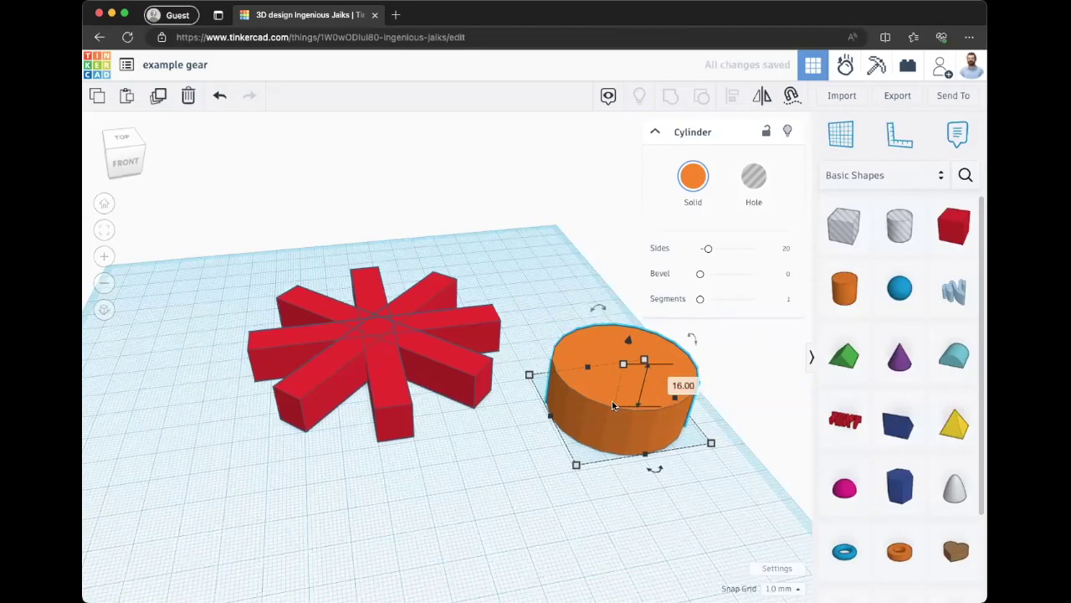
{"action": "left_click_drag", "start_coordinate": [616, 406], "coordinate": [355, 338]}
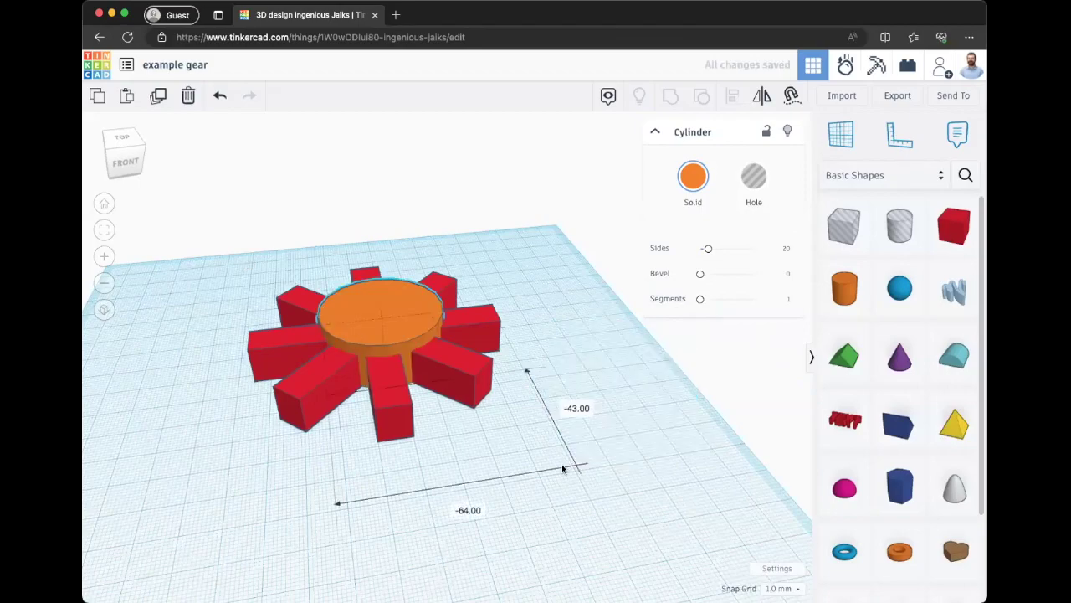
Select all five shapes and group them into one red gear with Cmd+G
{"action": "key", "text": "super+a"}
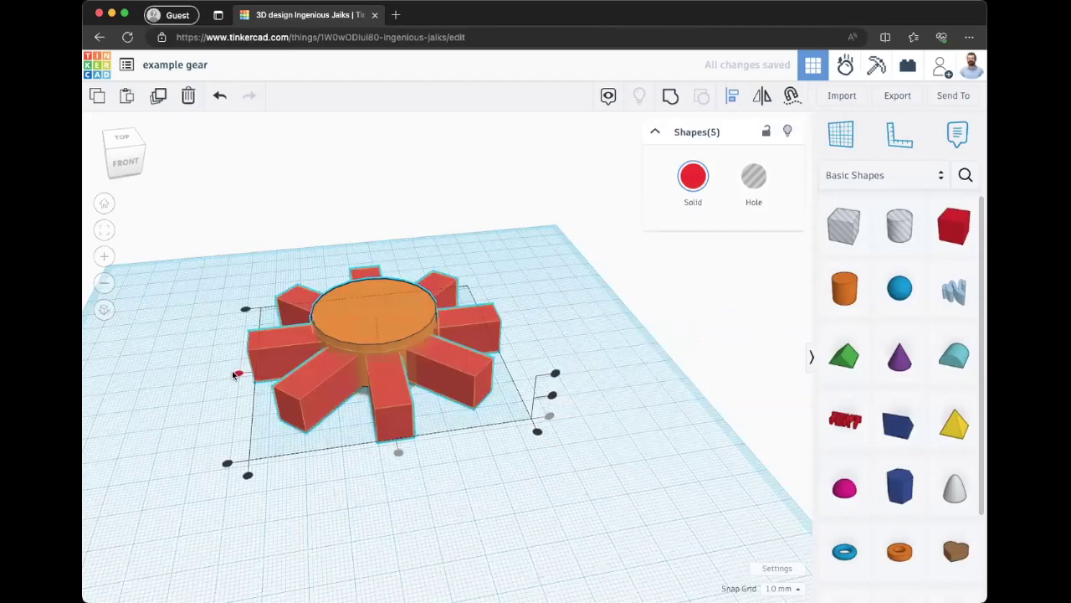
{"action": "right_click_drag", "start_coordinate": [443, 421], "coordinate": [672, 168]}
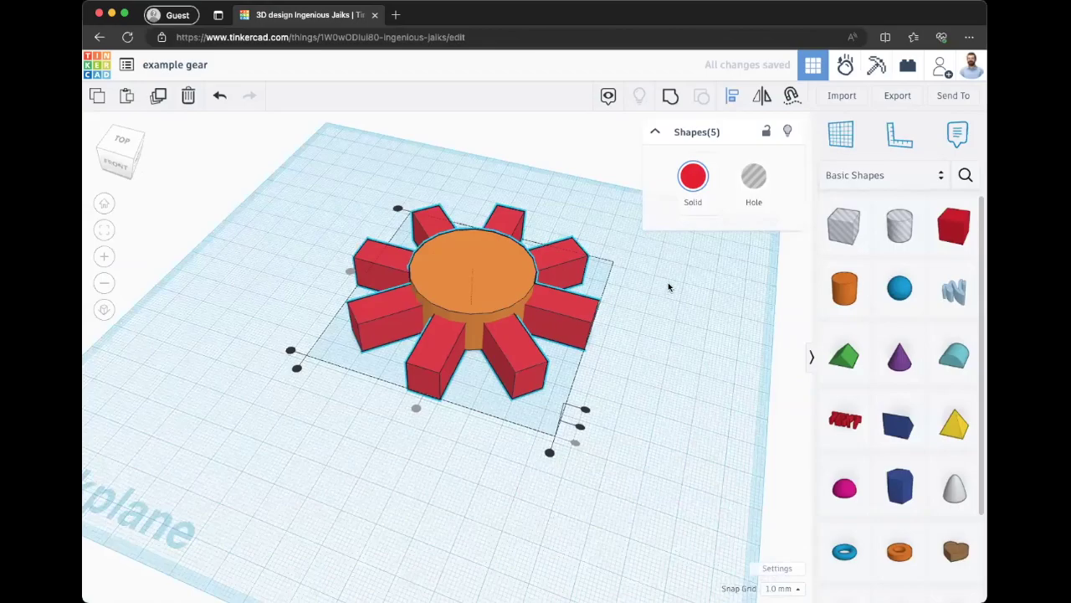
{"action": "key", "text": "super+g"}
{"action": "scroll", "coordinate": [698, 316], "scroll_direction": "up", "scroll_amount": 2}
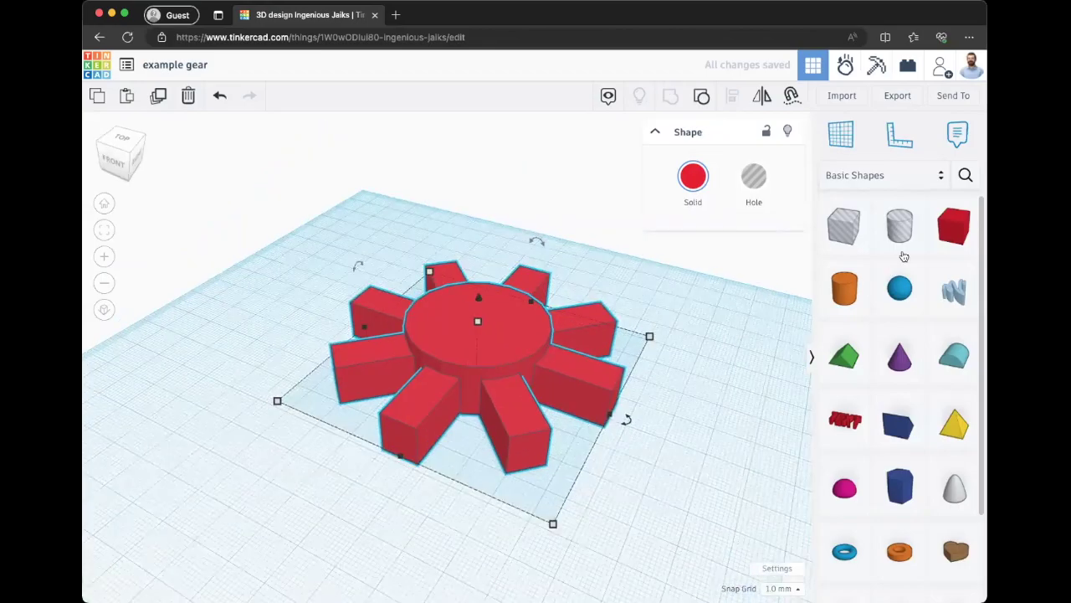
Place a cylinder hole at the gear's centre, undoing a trial downward move
{"action": "left_click", "coordinate": [900, 224]}
{"action": "left_click", "coordinate": [496, 315]}
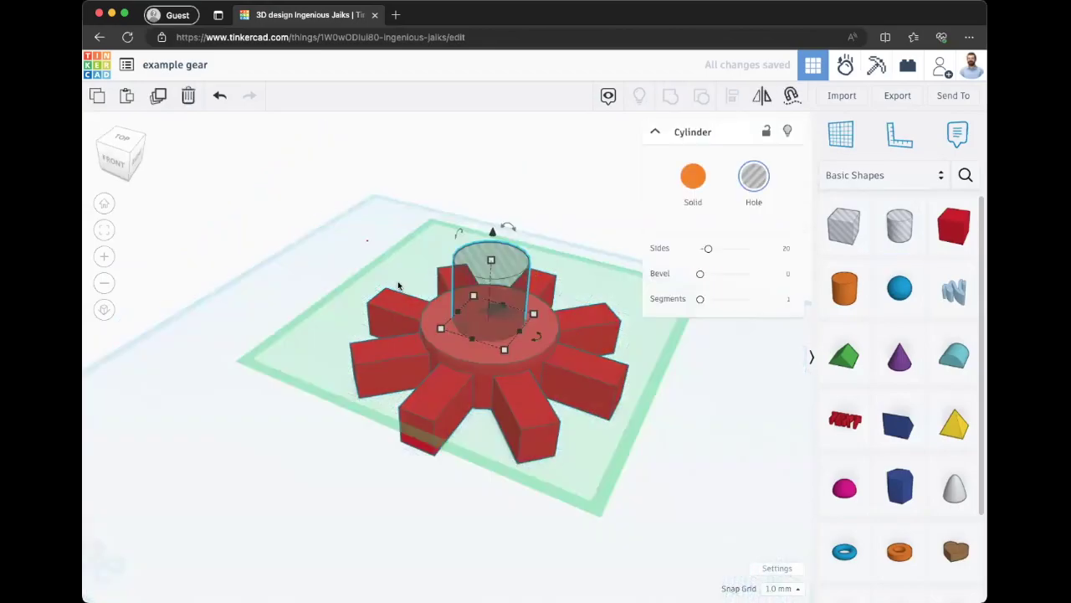
{"action": "left_click", "coordinate": [453, 427], "text": "shift"}
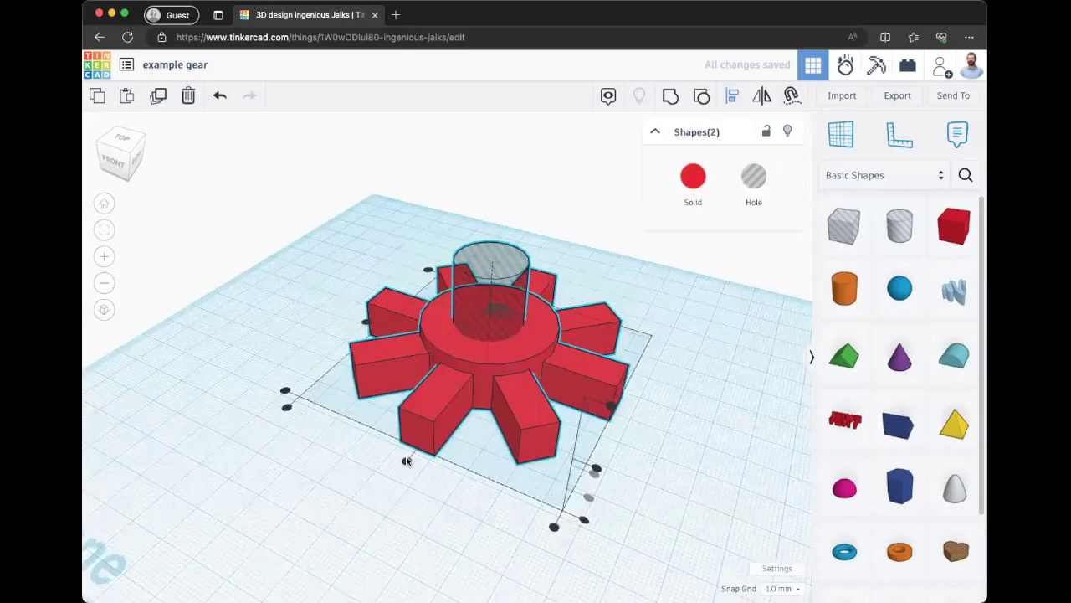
{"action": "left_click", "coordinate": [494, 272]}
{"action": "left_click_drag", "start_coordinate": [494, 237], "coordinate": [490, 335]}
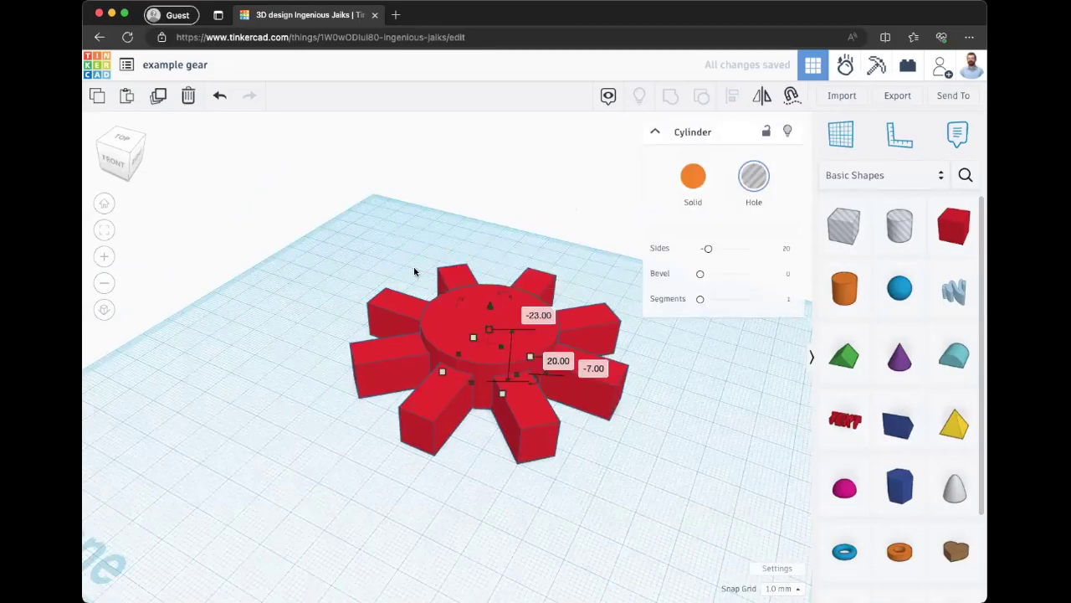
{"action": "key", "text": "ctrl+z"}
Deselect the hole and orbit around the gear, bringing up its colour choices
{"action": "left_click", "coordinate": [643, 369]}
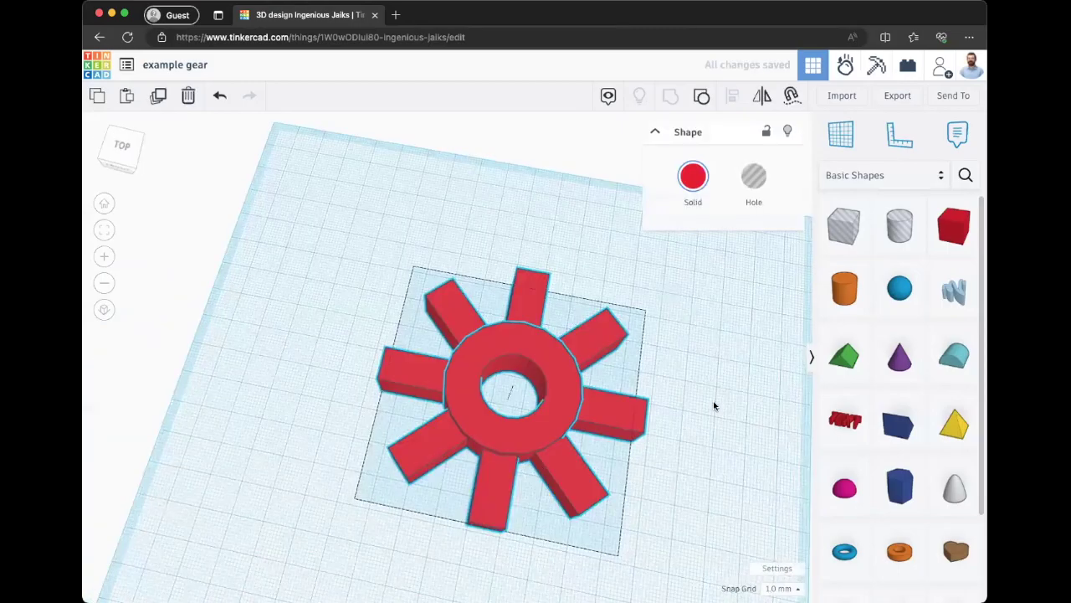
{"action": "right_click_drag", "start_coordinate": [712, 407], "coordinate": [691, 471]}
{"action": "right_click_drag", "start_coordinate": [545, 371], "coordinate": [712, 268]}
{"action": "left_click", "coordinate": [693, 176]}
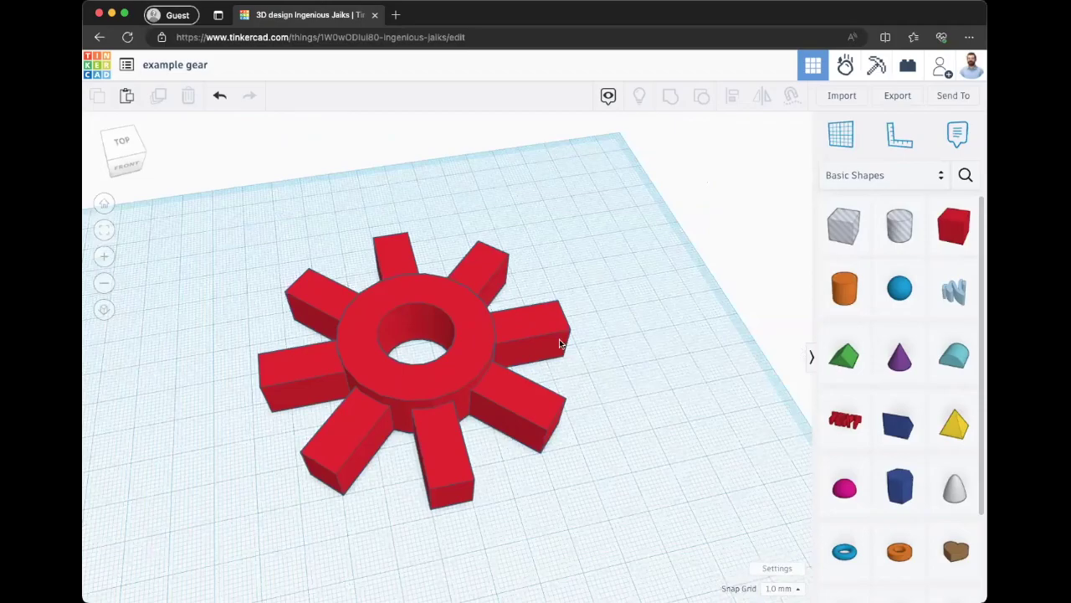
{"action": "right_click_drag", "start_coordinate": [560, 343], "coordinate": [449, 264]}
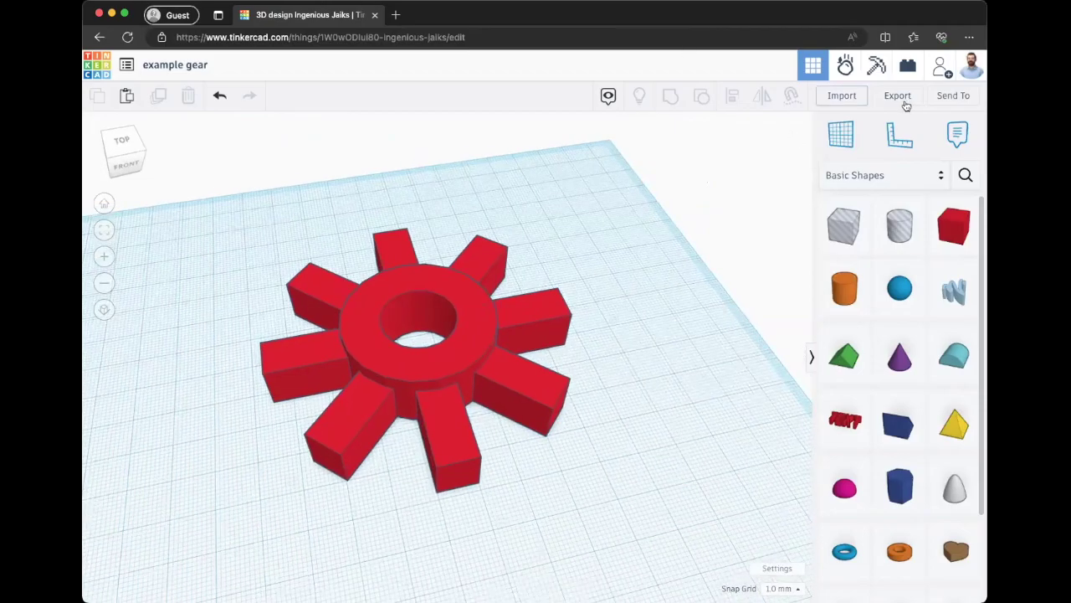
Export the example gear to Autodesk Fusion 360, keeping its name, and open it in the desktop app
{"action": "left_click", "coordinate": [897, 95]}
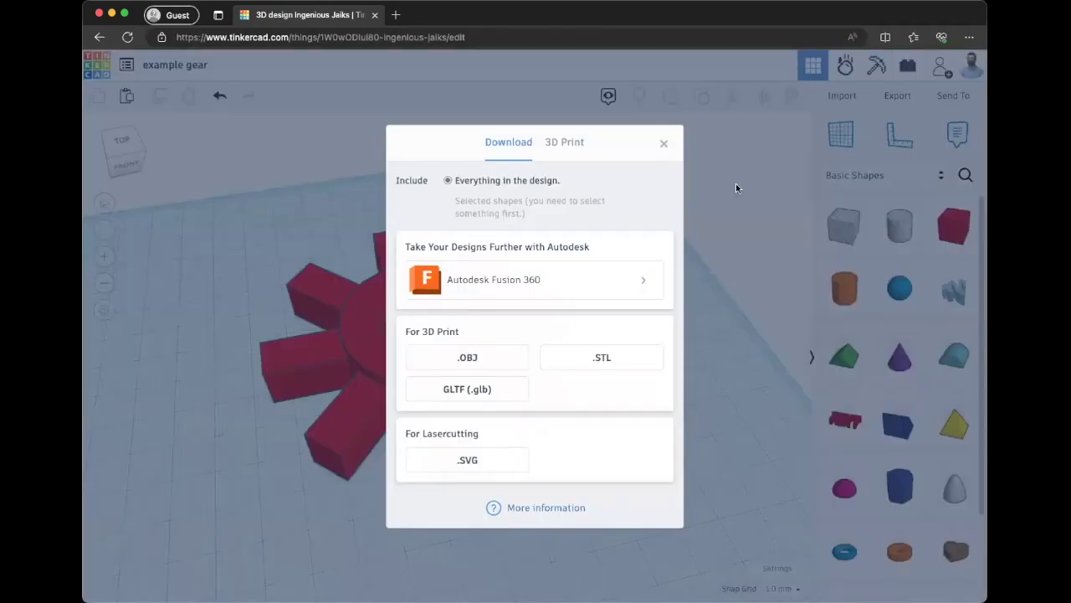
{"action": "left_click", "coordinate": [522, 282]}
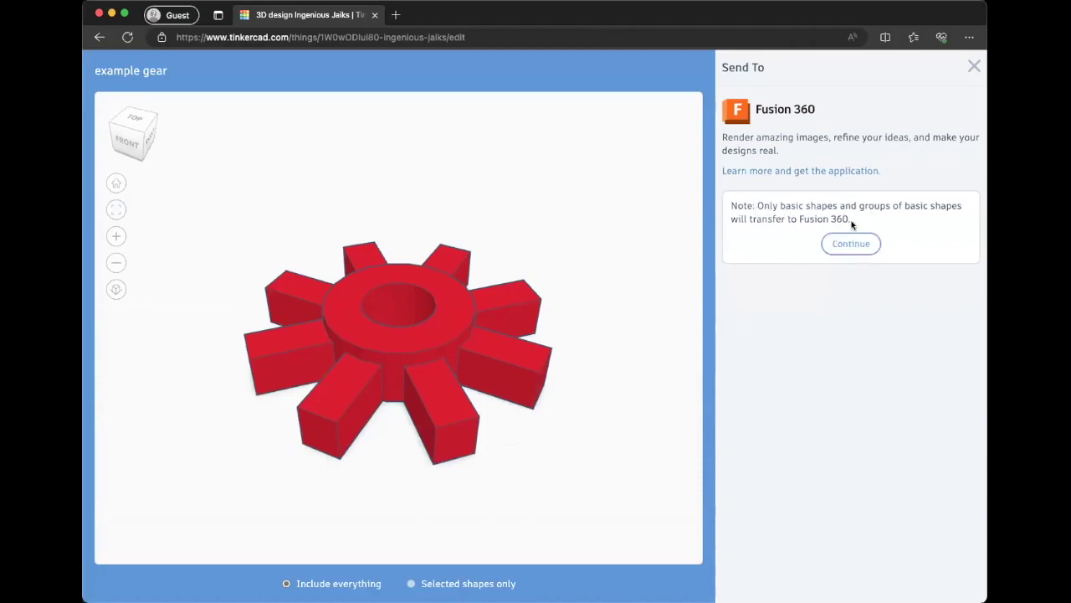
{"action": "left_click", "coordinate": [852, 245]}
{"action": "left_click", "coordinate": [751, 224]}
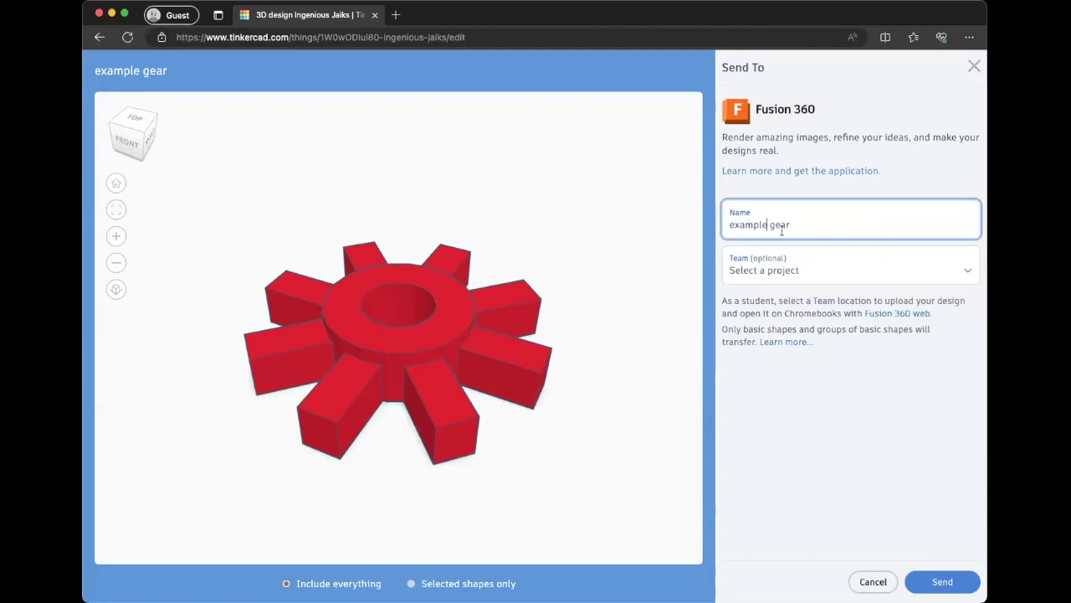
{"action": "left_click", "coordinate": [798, 260]}
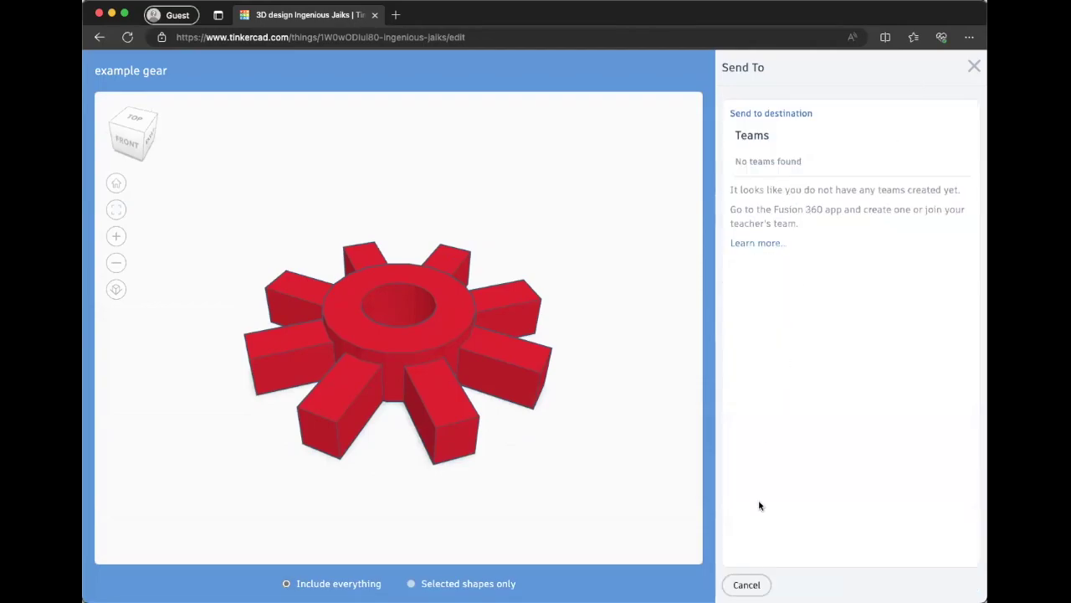
{"action": "left_click", "coordinate": [778, 274]}
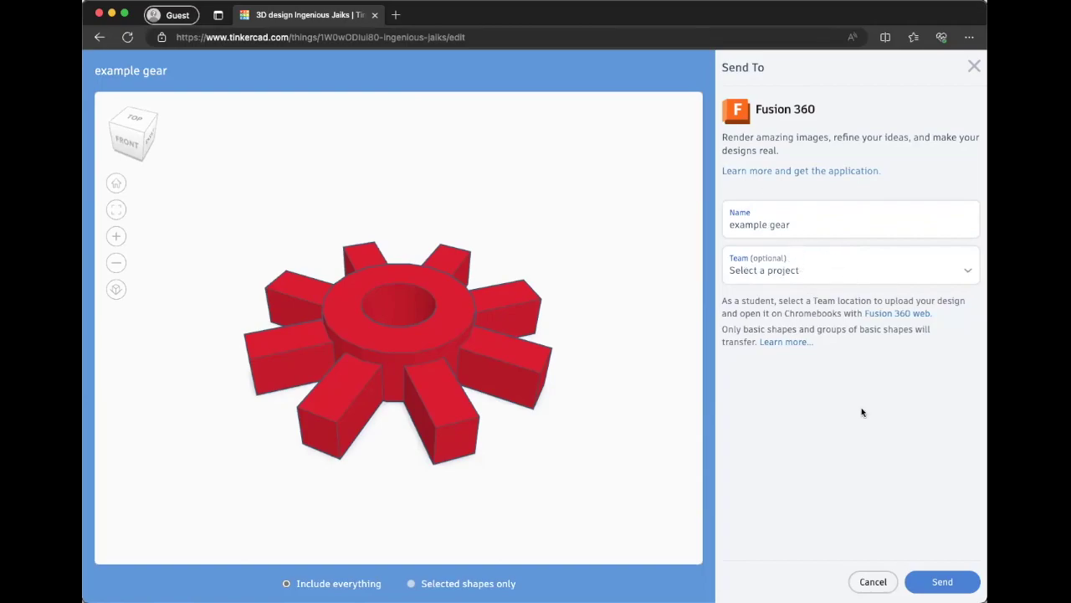
{"action": "left_click", "coordinate": [943, 579]}
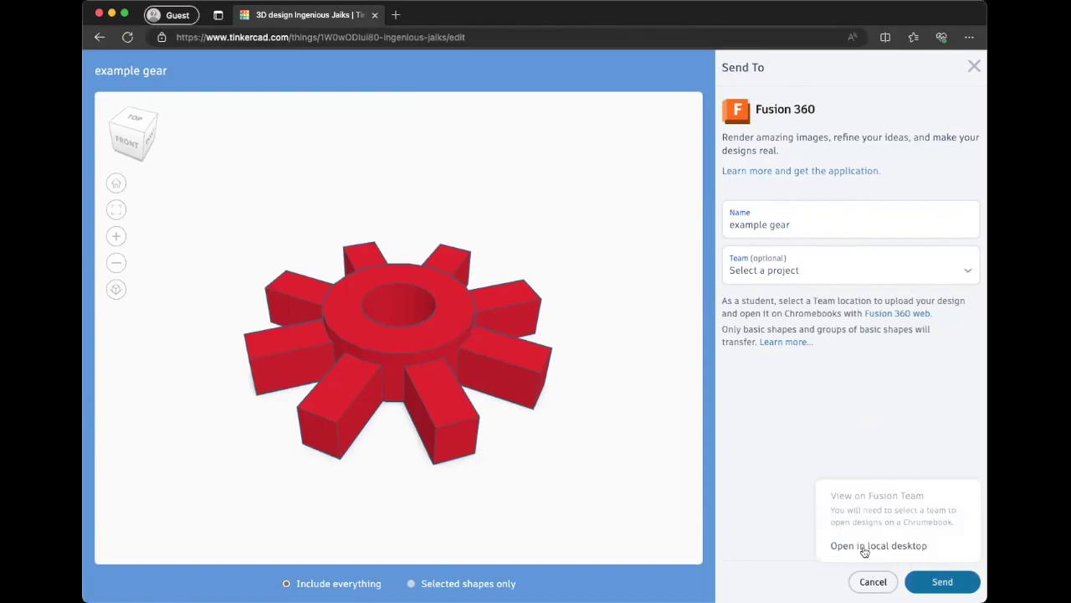
{"action": "left_click", "coordinate": [873, 581]}
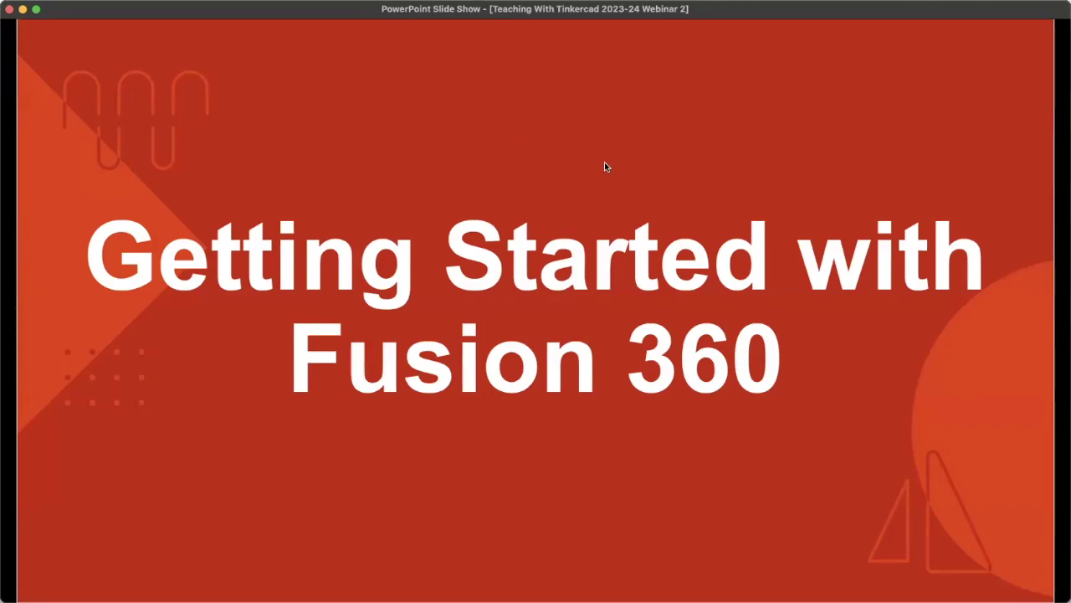
Advance from the Getting Started with Fusion 360 slide to Browser or Desktop Access
{"action": "key", "text": "Right"}
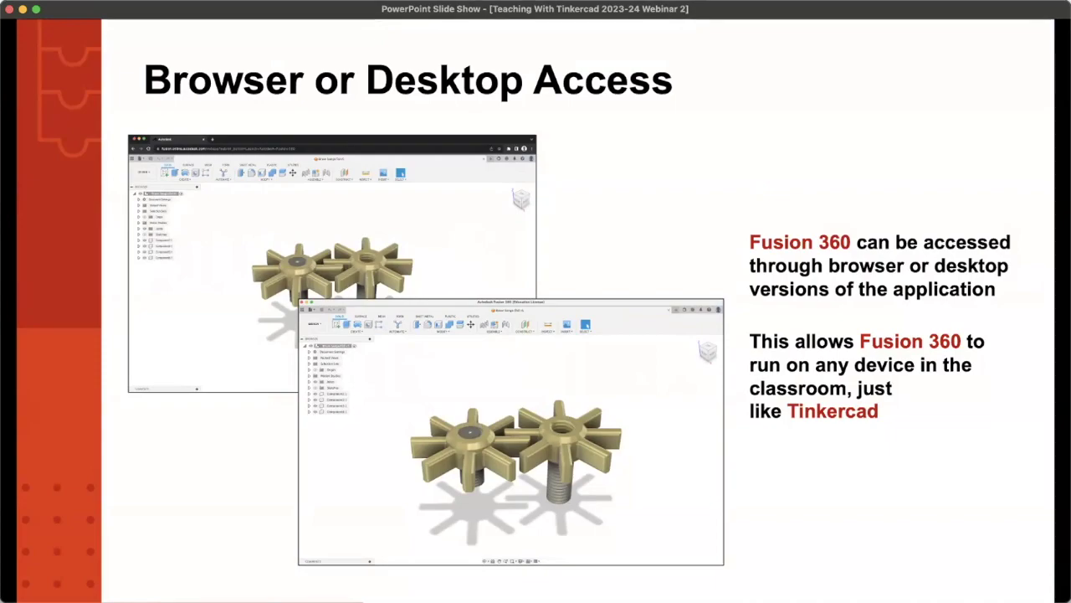
Advance through the Educator and Student Accounts, Fusion 360 Teams and Customizing Preferences slides, then switch to Fusion 360
{"action": "left_click", "coordinate": [622, 202]}
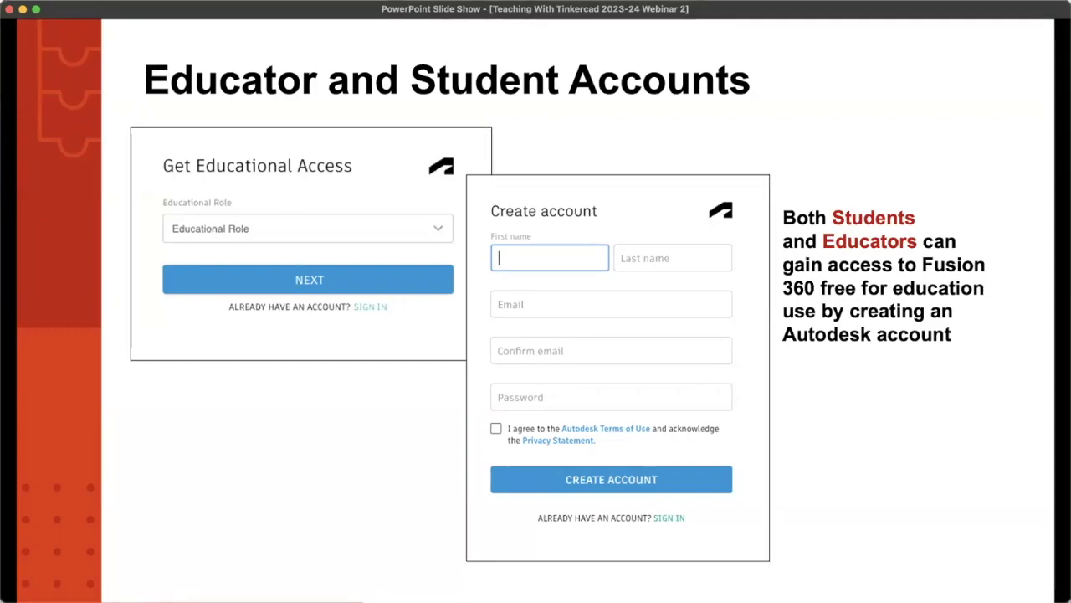
{"action": "left_click", "coordinate": [586, 209]}
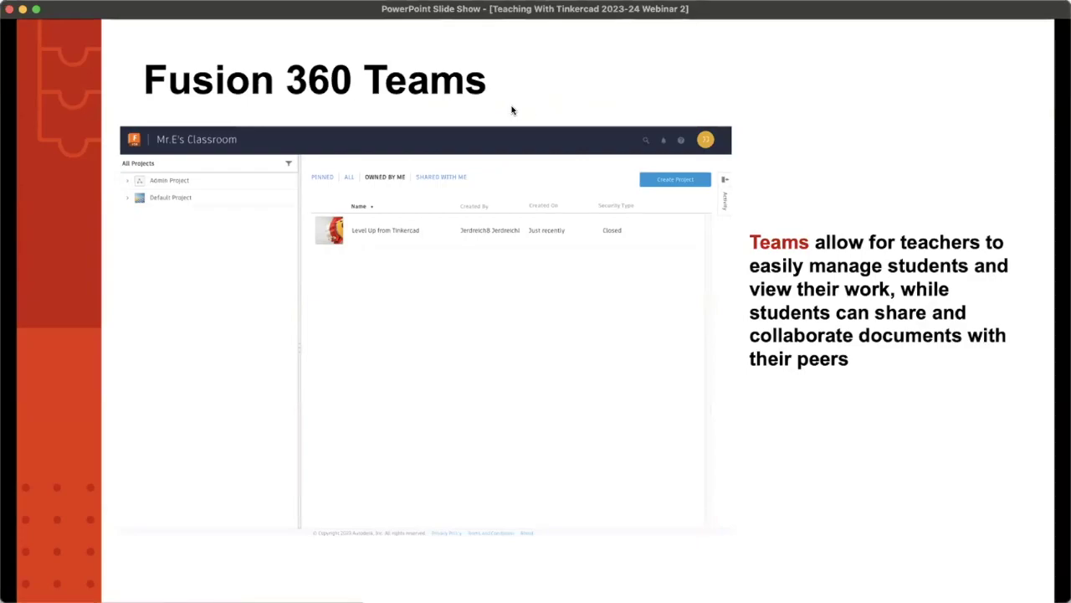
{"action": "key", "text": "Right"}
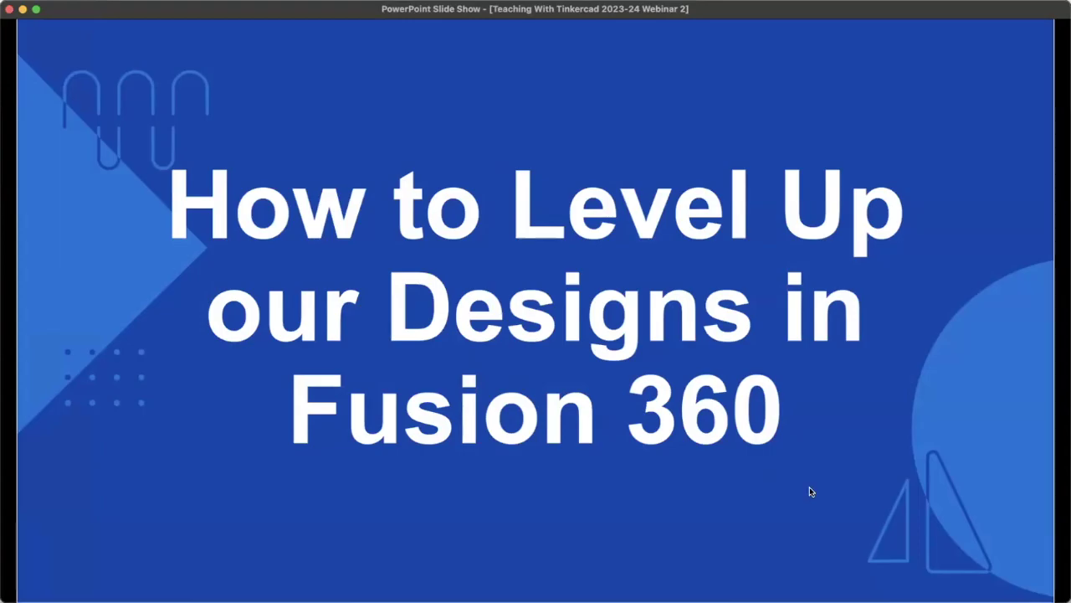
{"action": "key", "text": "super+Tab"}
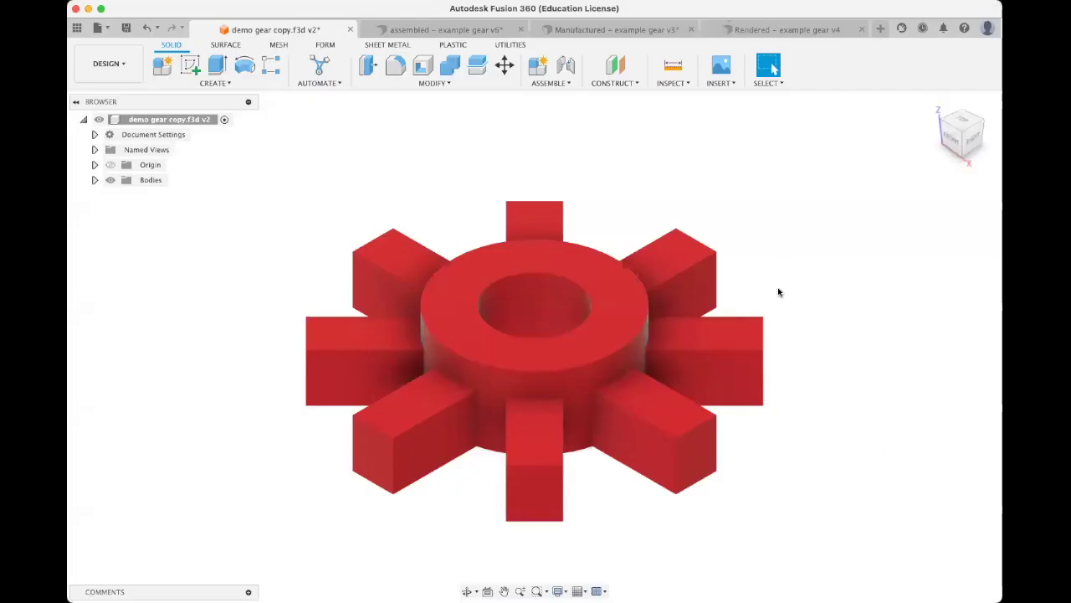
{"action": "scroll", "coordinate": [777, 364], "scroll_direction": "up", "scroll_amount": 3}
{"action": "scroll", "coordinate": [777, 364], "scroll_direction": "down", "scroll_amount": 5}
{"action": "middle_click_drag", "start_coordinate": [725, 264], "coordinate": [746, 251], "text": "shift"}
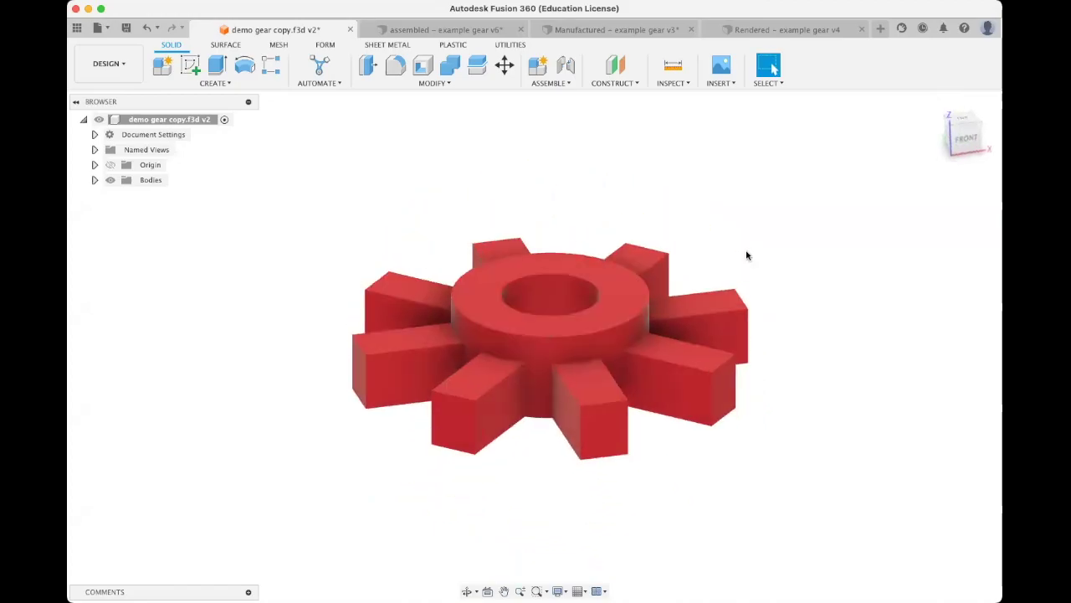
{"action": "left_click", "coordinate": [95, 134]}
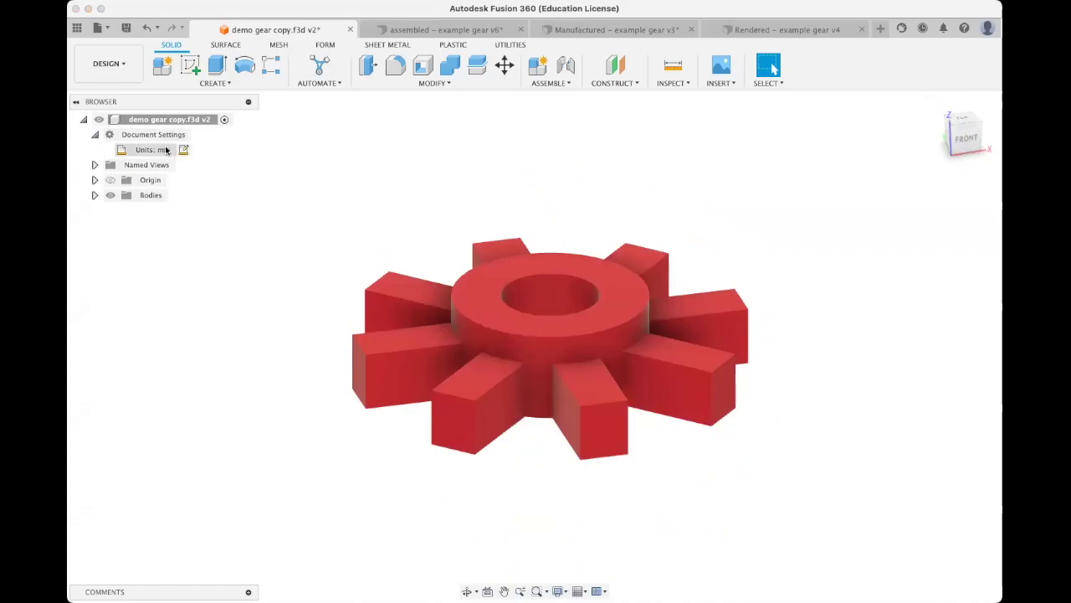
{"action": "middle_click_drag", "start_coordinate": [718, 338], "coordinate": [760, 313], "text": "shift"}
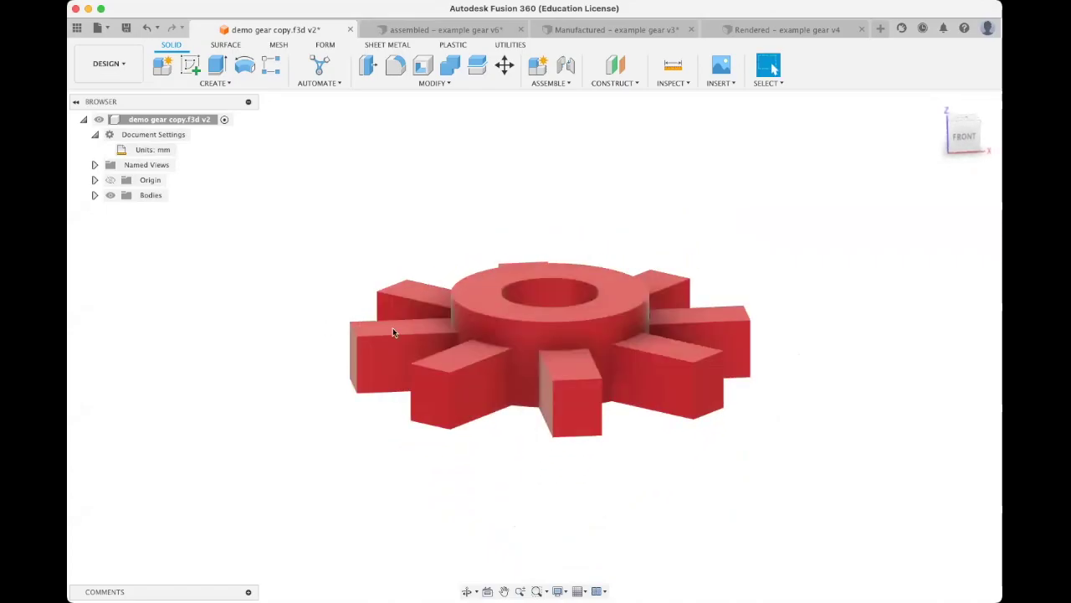
{"action": "scroll", "coordinate": [450, 225], "scroll_direction": "up", "scroll_amount": 1}
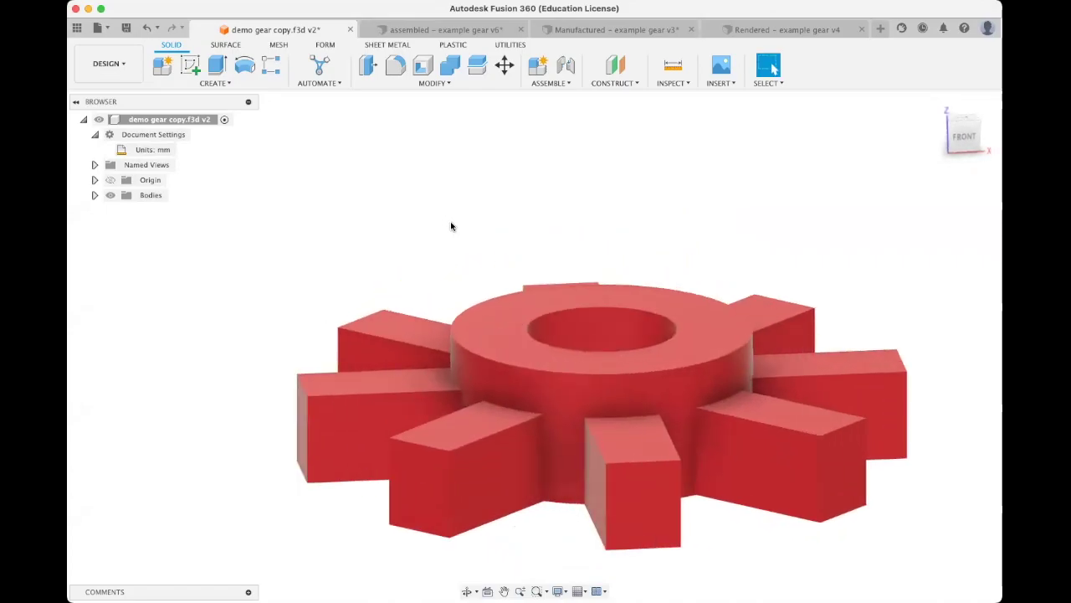
{"action": "middle_click_drag", "start_coordinate": [451, 224], "coordinate": [577, 390], "text": "shift"}
{"action": "scroll", "coordinate": [659, 501], "scroll_direction": "up", "scroll_amount": 1}
{"action": "scroll", "coordinate": [751, 419], "scroll_direction": "down", "scroll_amount": 1}
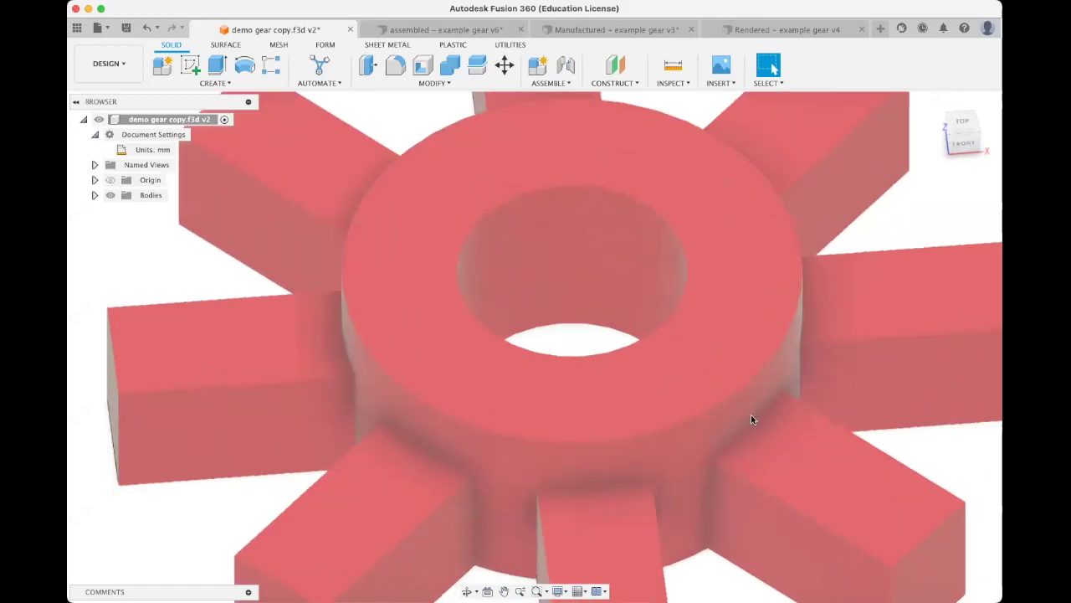
{"action": "scroll", "coordinate": [904, 425], "scroll_direction": "up", "scroll_amount": 1}
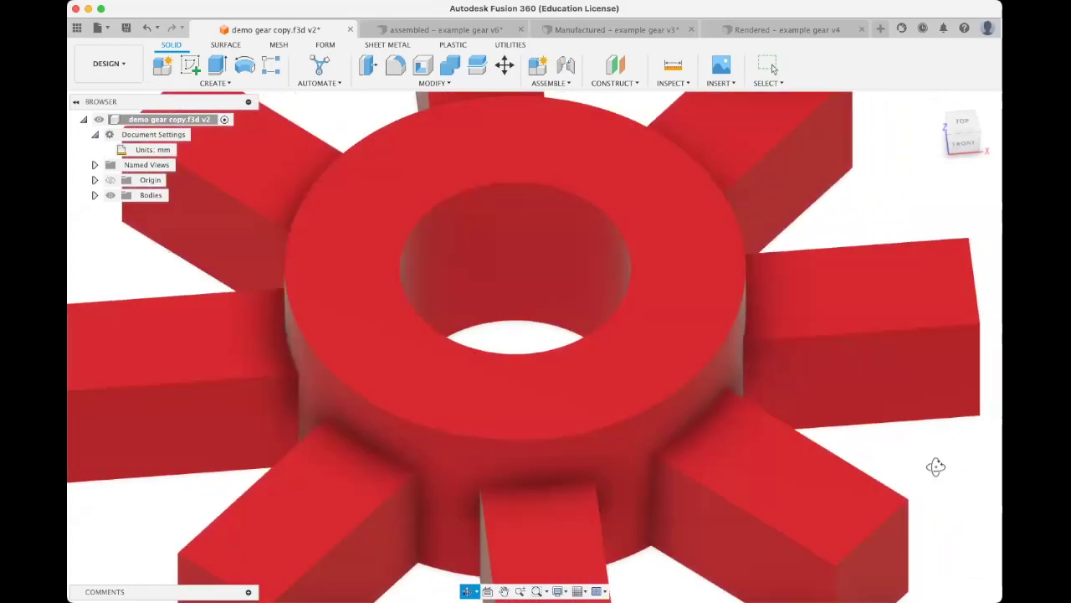
{"action": "middle_click_drag", "start_coordinate": [935, 463], "coordinate": [768, 386], "text": "shift"}
{"action": "scroll", "coordinate": [912, 437], "scroll_direction": "down", "scroll_amount": 2}
{"action": "left_click", "coordinate": [832, 374]}
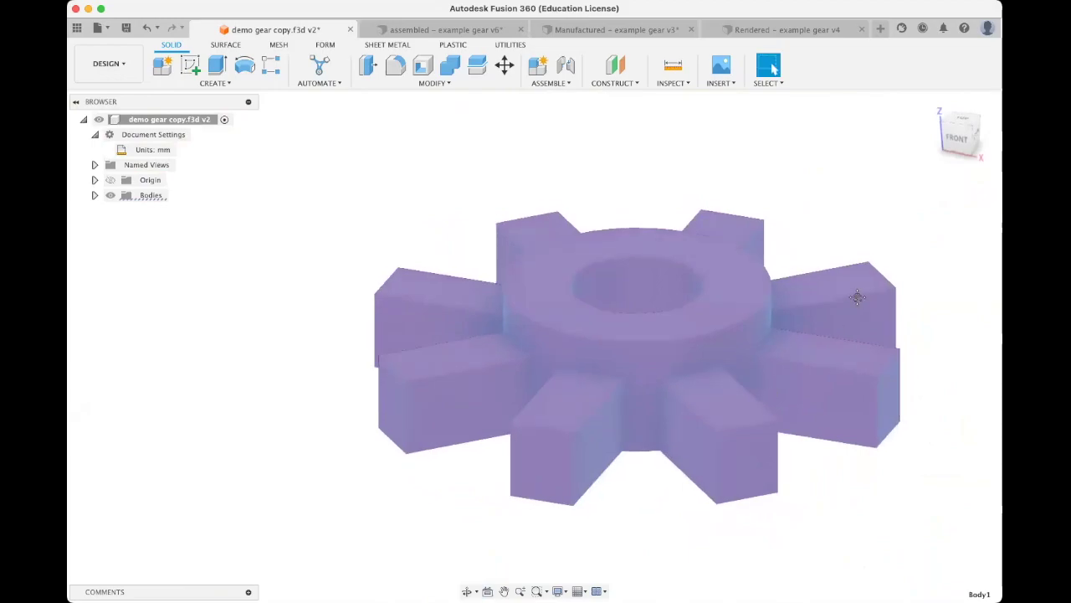
{"action": "middle_click_drag", "start_coordinate": [856, 296], "coordinate": [726, 201], "text": "shift"}
{"action": "left_click", "coordinate": [726, 201]}
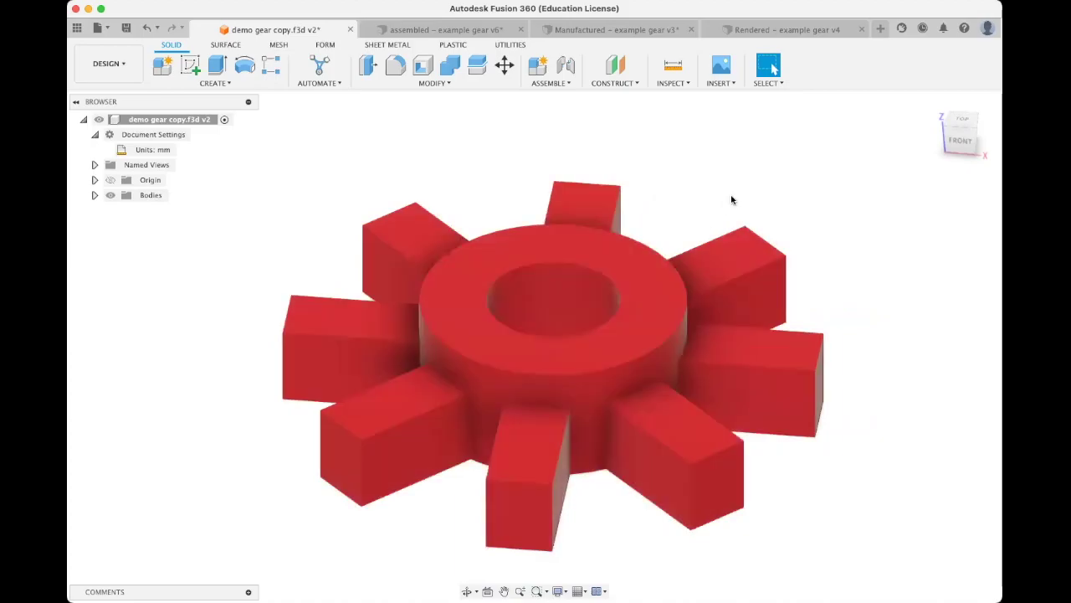
{"action": "mouse_move", "coordinate": [744, 312]}
{"action": "middle_mouse_down", "text": "shift"}
{"action": "mouse_move", "coordinate": [799, 285]}
{"action": "mouse_move", "coordinate": [725, 307]}
{"action": "middle_mouse_up", "text": "shift"}
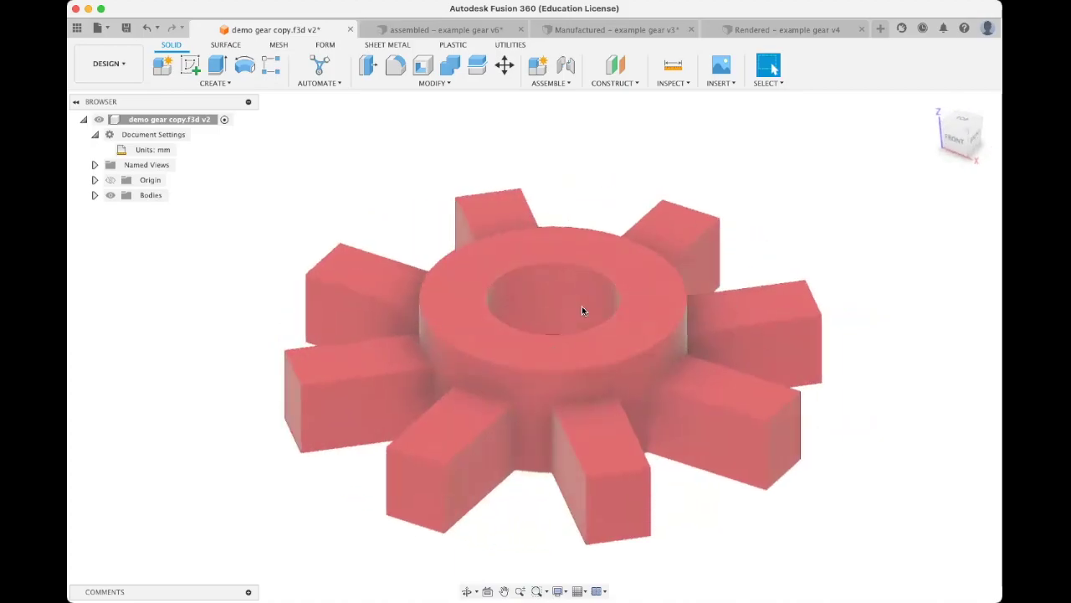
{"action": "middle_click_drag", "start_coordinate": [581, 308], "coordinate": [492, 220], "text": "shift"}
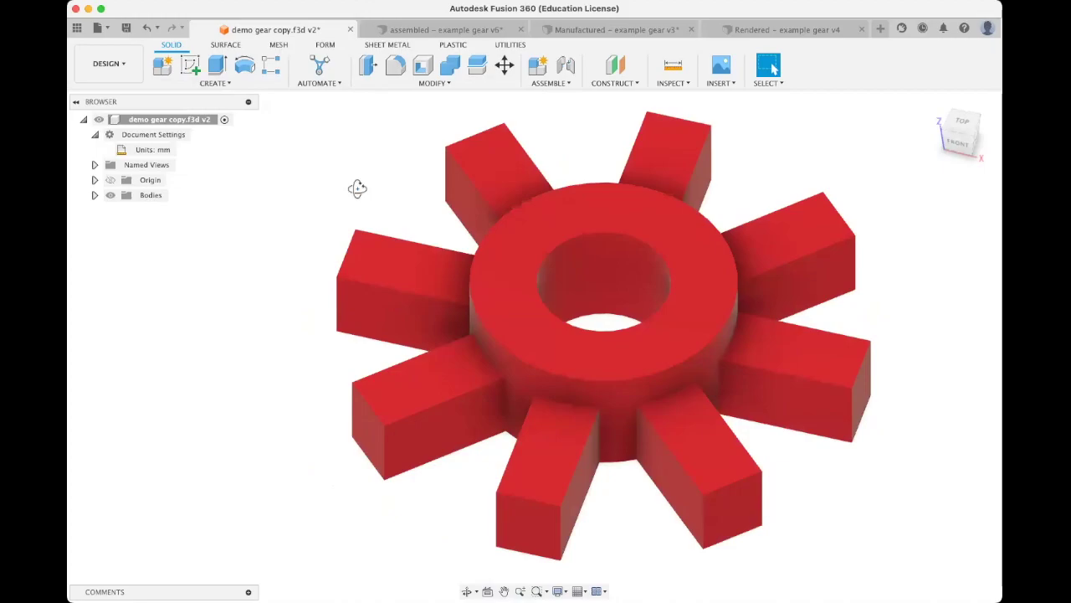
{"action": "middle_click_drag", "start_coordinate": [356, 187], "coordinate": [485, 286], "text": "shift"}
{"action": "key", "text": "Escape"}
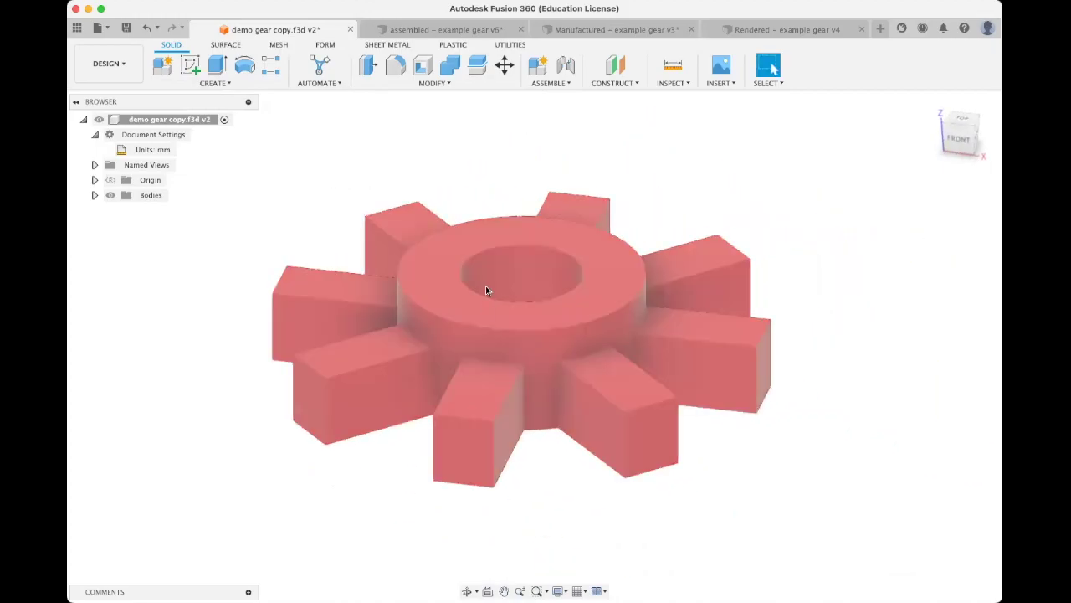
{"action": "middle_click_drag", "start_coordinate": [419, 268], "coordinate": [424, 220], "text": "shift"}
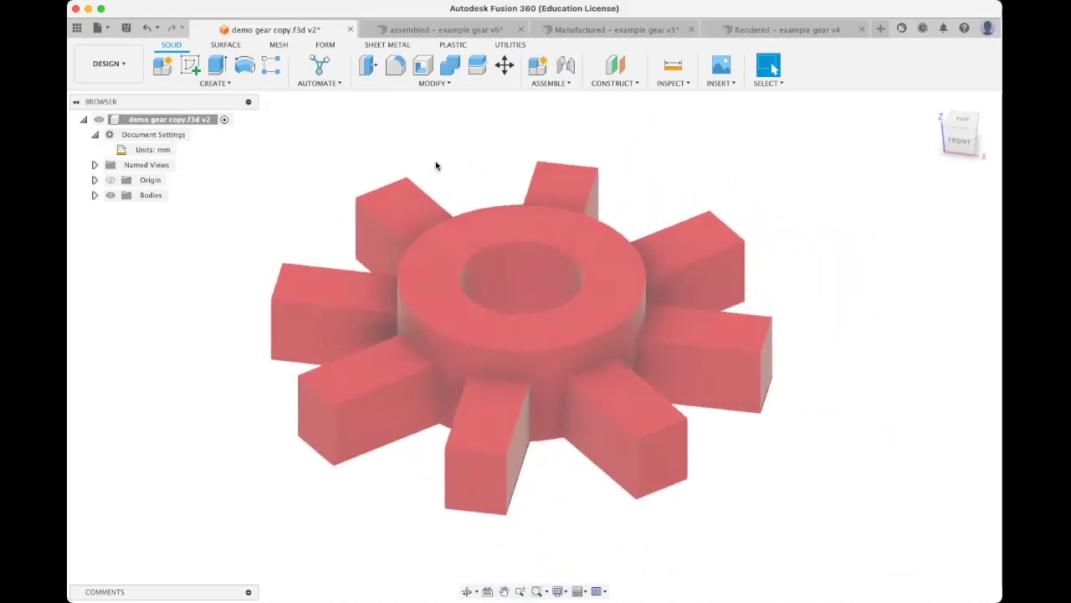
Press Pull the hub's top face up 4 mm, then open and cancel Combine
{"action": "left_click", "coordinate": [368, 65]}
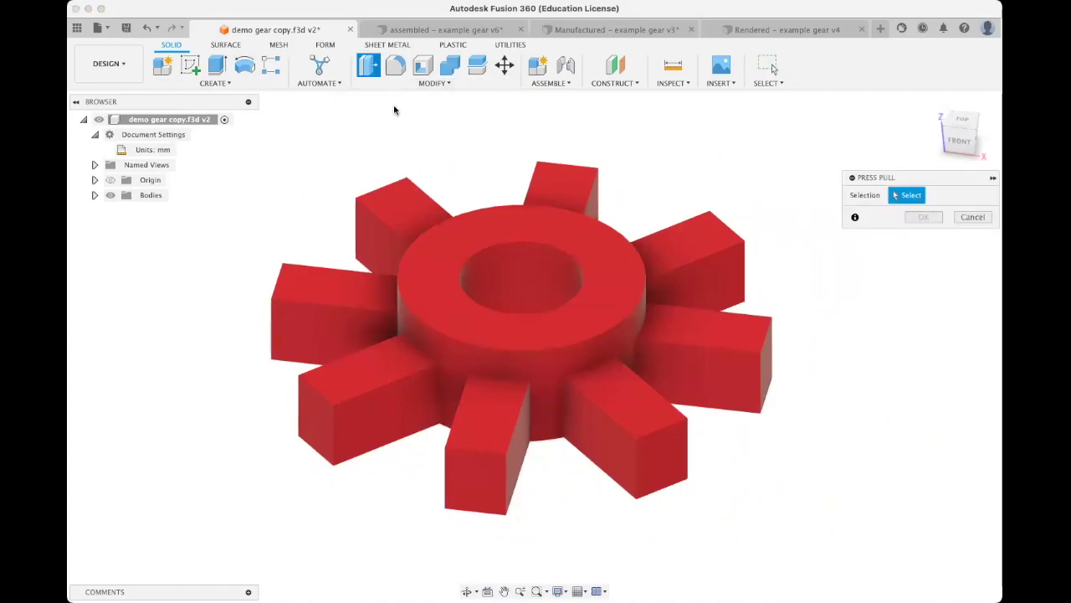
{"action": "left_click", "coordinate": [447, 249]}
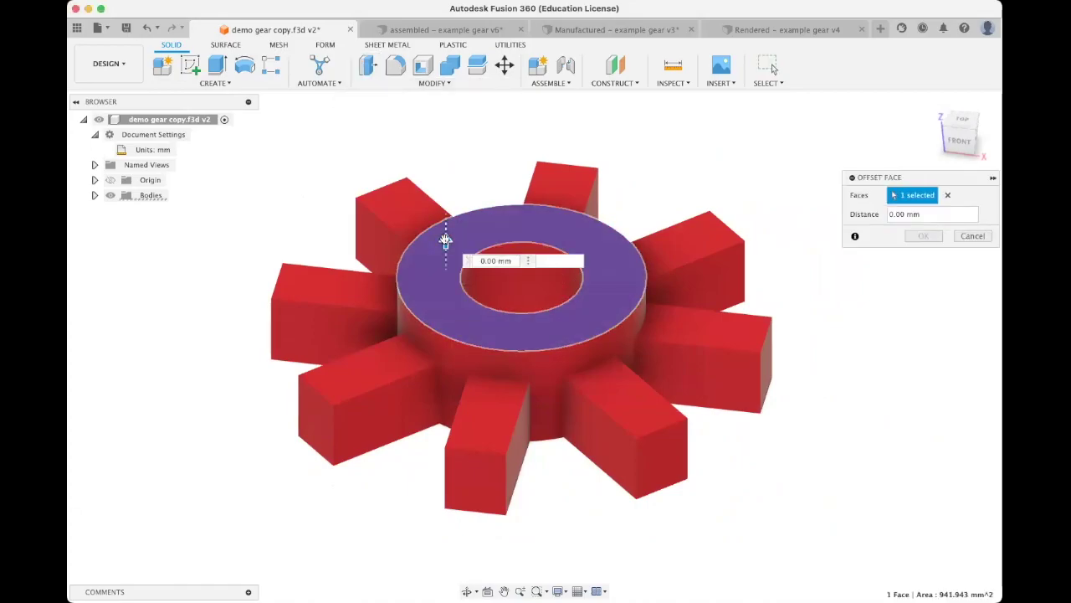
{"action": "left_click_drag", "start_coordinate": [447, 241], "coordinate": [445, 219]}
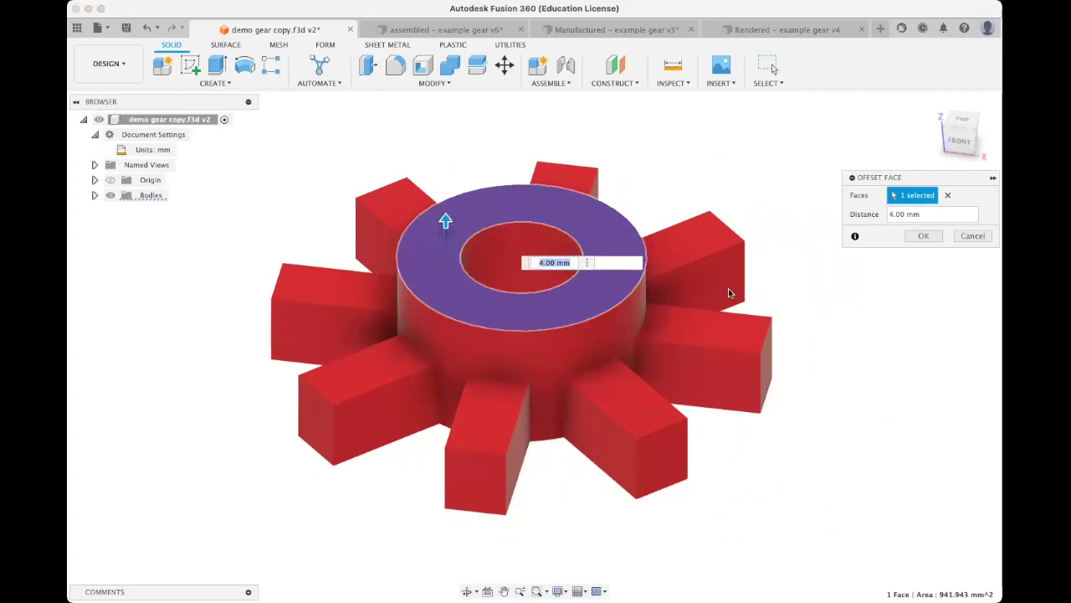
{"action": "left_click", "coordinate": [924, 238]}
{"action": "middle_click_drag", "start_coordinate": [851, 323], "coordinate": [830, 306], "text": "shift"}
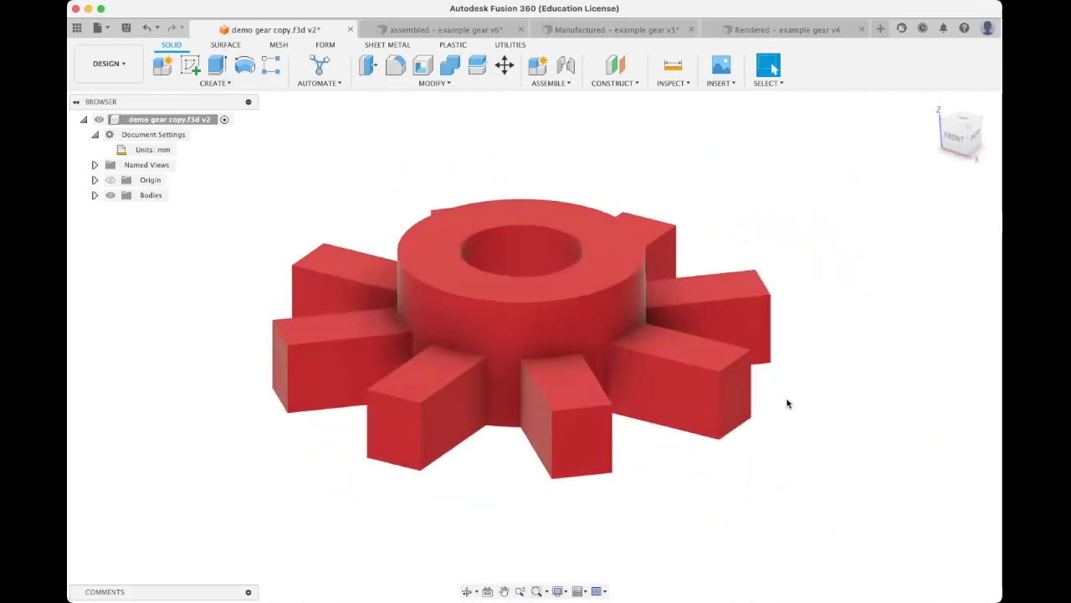
{"action": "middle_click_drag", "start_coordinate": [785, 407], "coordinate": [535, 195], "text": "shift"}
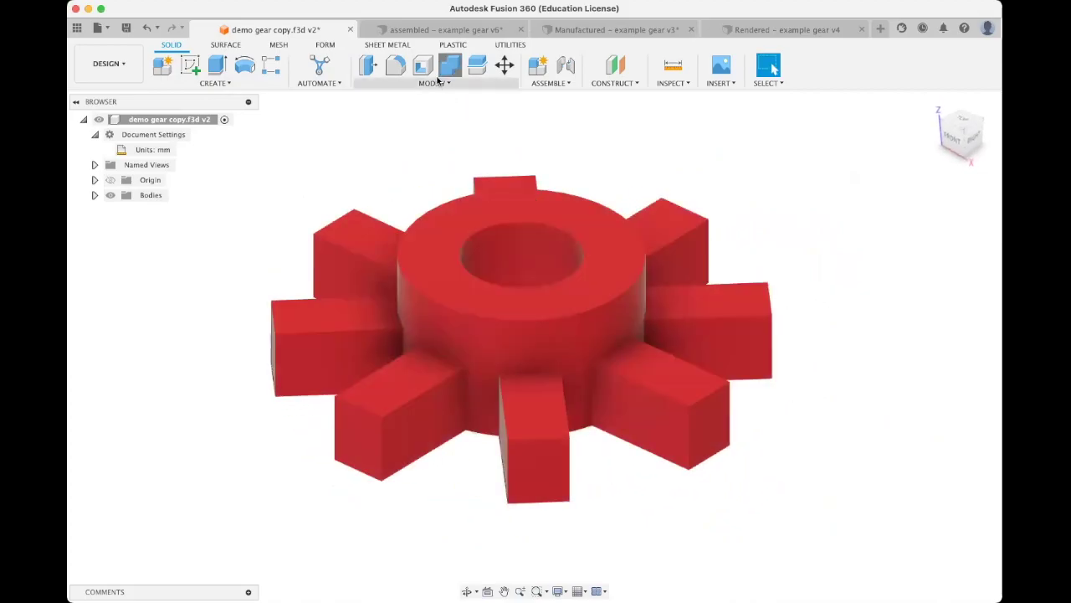
{"action": "left_click", "coordinate": [450, 65]}
{"action": "left_click", "coordinate": [971, 293]}
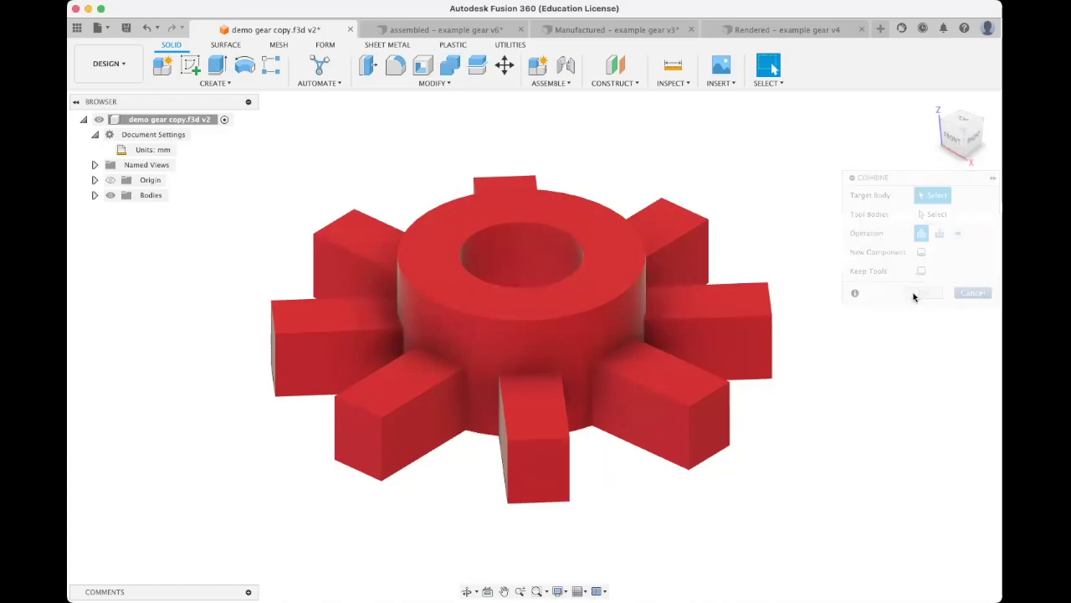
Start a fillet and select the tooth side faces around the front and left of the gear
{"action": "left_click", "coordinate": [395, 67]}
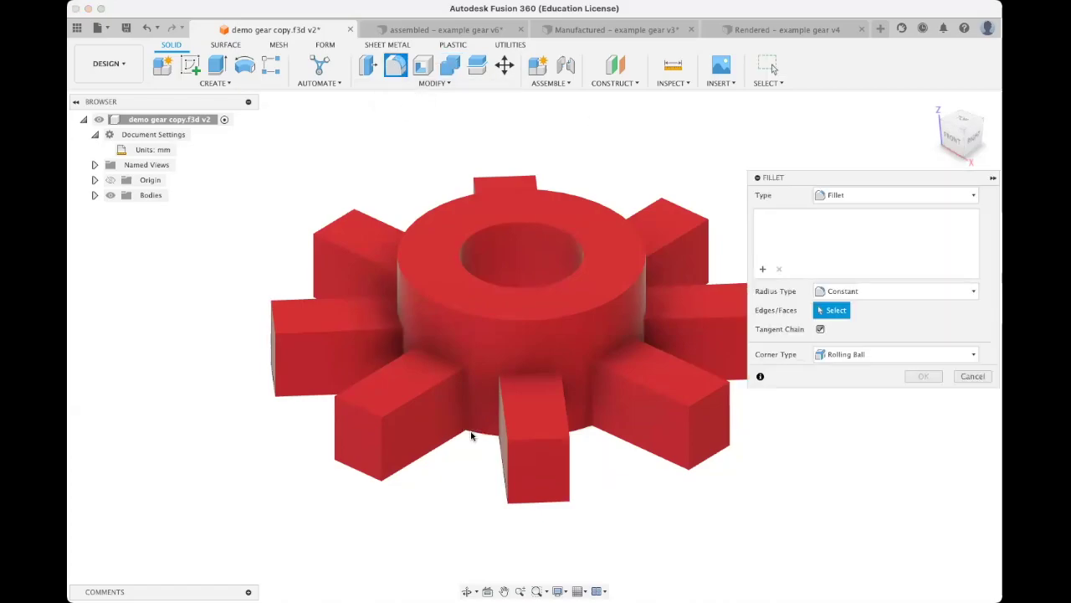
{"action": "left_click", "coordinate": [408, 417]}
{"action": "left_click", "coordinate": [321, 357]}
{"action": "left_click", "coordinate": [373, 285]}
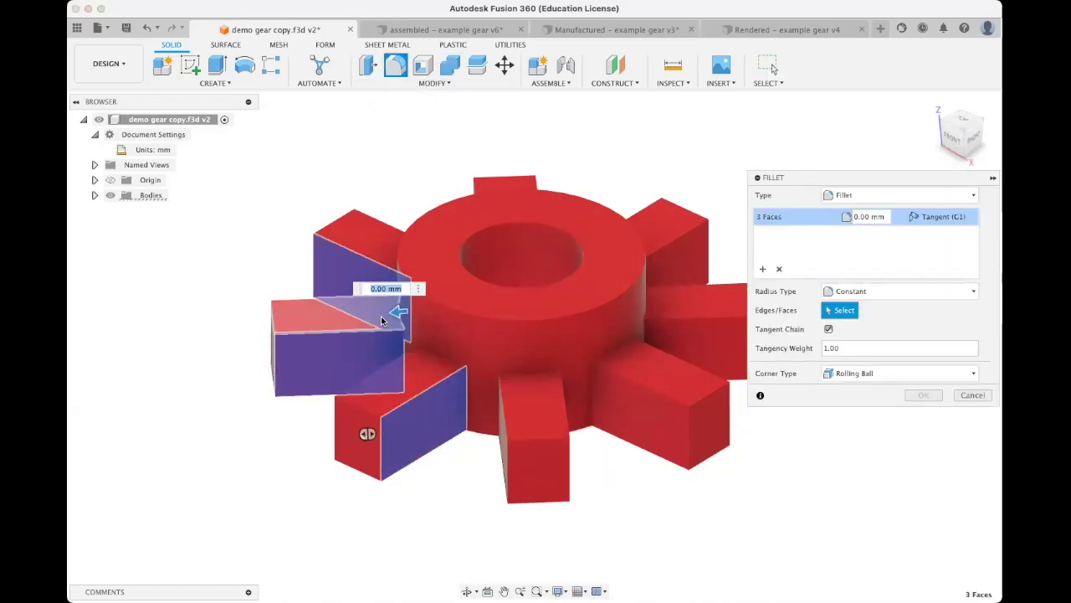
{"action": "left_click", "coordinate": [640, 410]}
{"action": "left_click", "coordinate": [699, 350]}
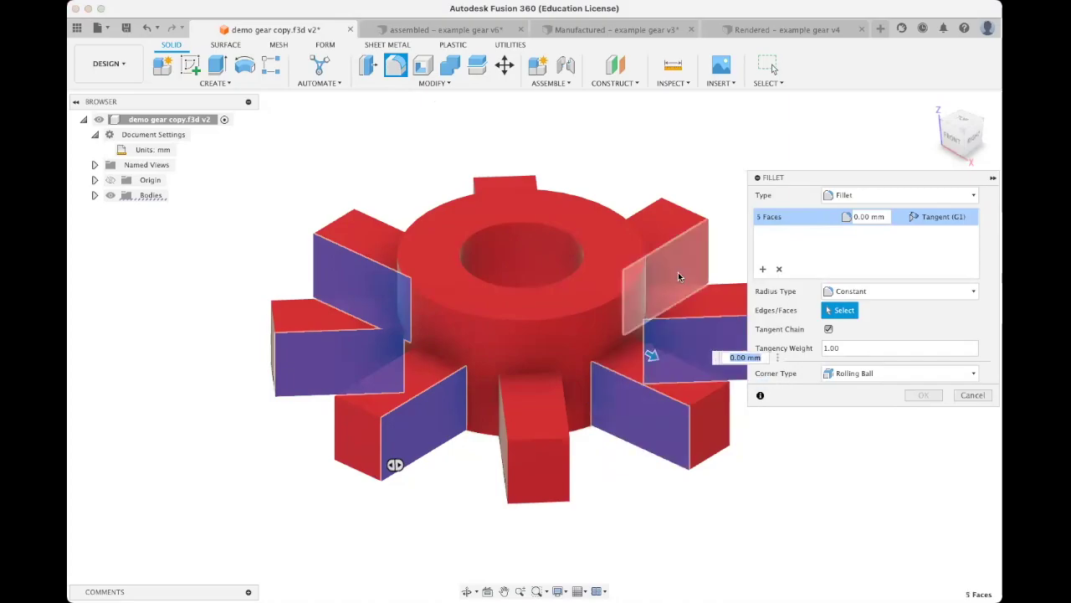
{"action": "middle_click_drag", "start_coordinate": [614, 505], "coordinate": [536, 519], "text": "shift"}
{"action": "left_click", "coordinate": [483, 234]}
{"action": "left_click", "coordinate": [498, 435]}
{"action": "left_click", "coordinate": [393, 414]}
{"action": "middle_click_drag", "start_coordinate": [394, 414], "coordinate": [489, 535], "text": "shift"}
{"action": "middle_click_drag", "start_coordinate": [469, 478], "coordinate": [397, 412], "text": "shift"}
{"action": "left_click", "coordinate": [397, 412]}
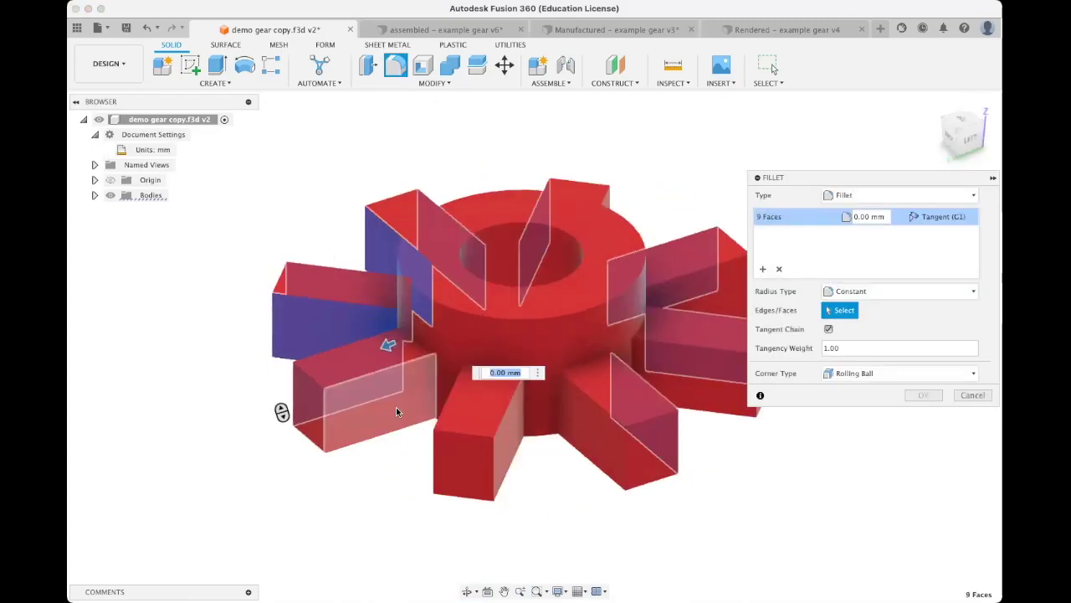
{"action": "left_click", "coordinate": [397, 412]}
Add the remaining right-side tooth faces, fifteen in all, and apply a 3 mm fillet
{"action": "middle_click_drag", "start_coordinate": [522, 507], "coordinate": [636, 418], "text": "shift"}
{"action": "left_click", "coordinate": [678, 410]}
{"action": "left_click", "coordinate": [711, 338]}
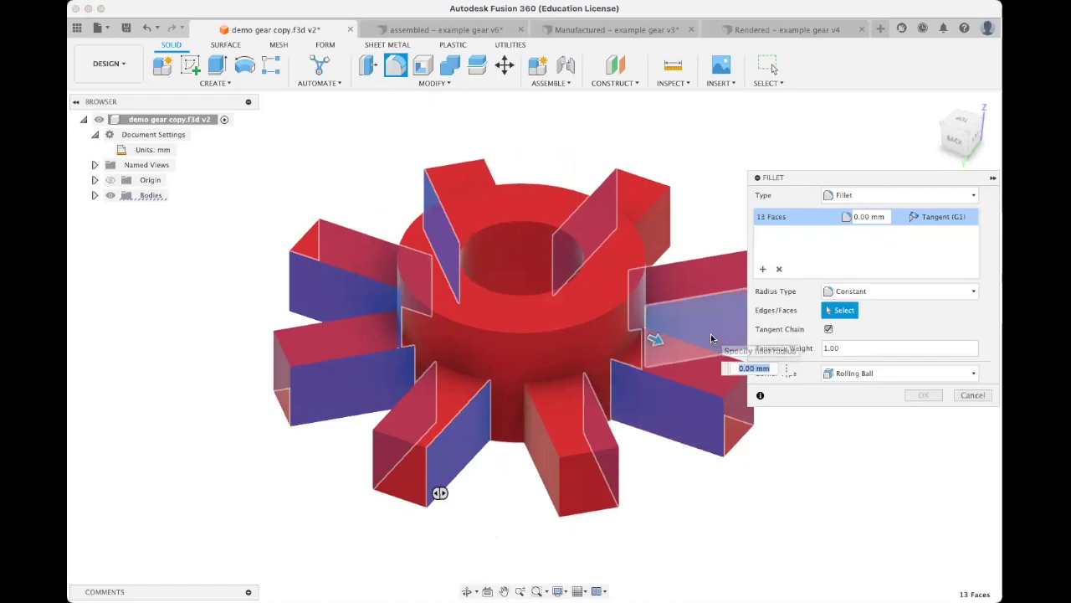
{"action": "left_click", "coordinate": [657, 236]}
{"action": "middle_click_drag", "start_coordinate": [642, 140], "coordinate": [664, 282], "text": "shift"}
{"action": "left_click", "coordinate": [665, 282]}
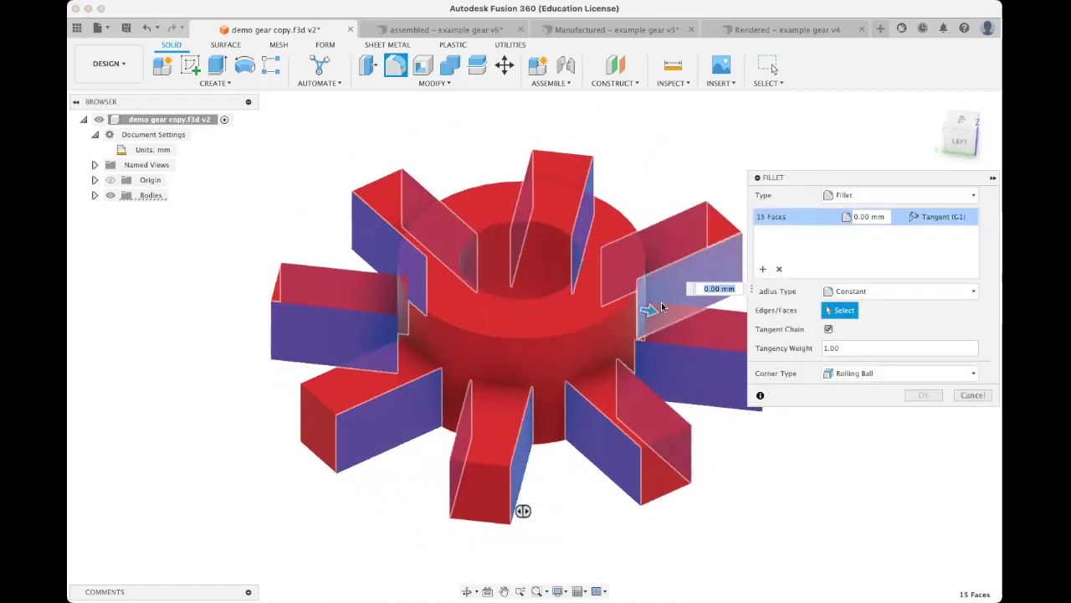
{"action": "left_click_drag", "start_coordinate": [649, 311], "coordinate": [653, 312]}
{"action": "middle_click_drag", "start_coordinate": [397, 477], "coordinate": [586, 466], "text": "shift"}
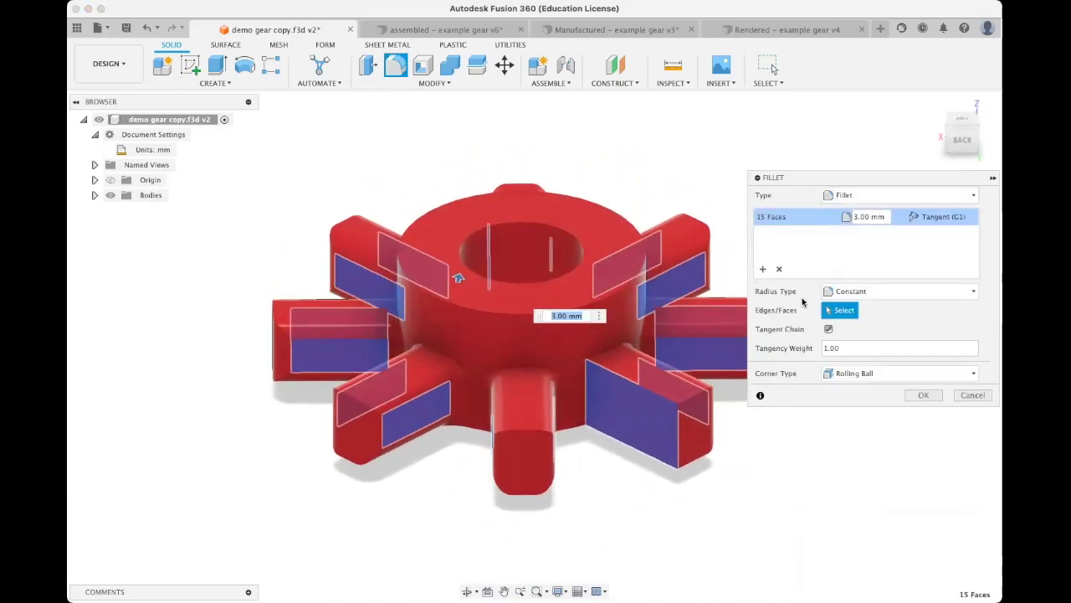
{"action": "key", "text": "Return"}
{"action": "middle_click_drag", "start_coordinate": [827, 456], "coordinate": [696, 427], "text": "shift"}
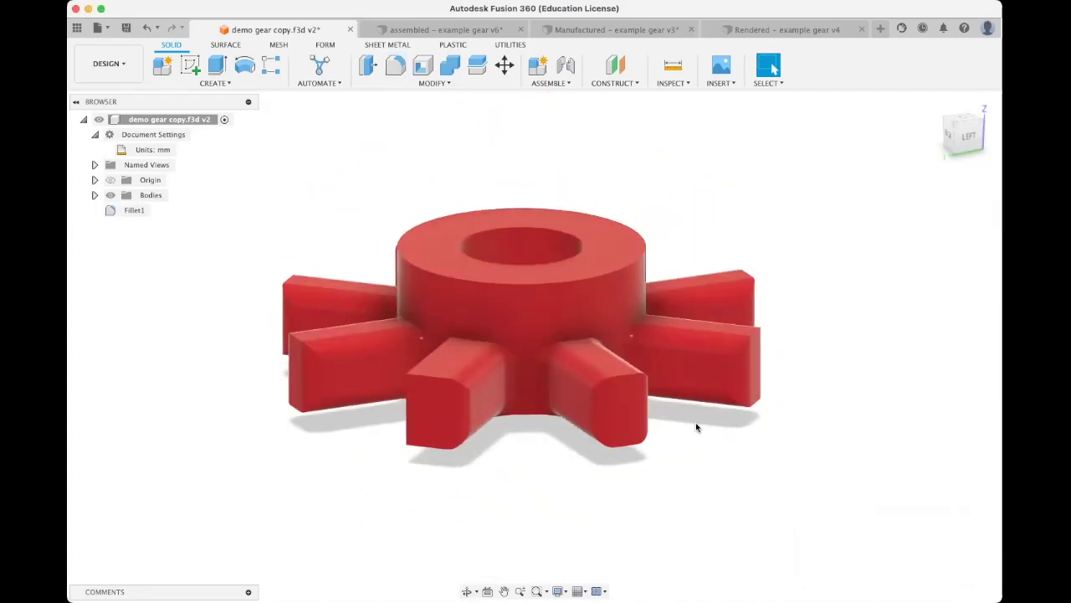
Add a second 2 mm fillet to one remaining tooth face
{"action": "left_click", "coordinate": [396, 67]}
{"action": "middle_click_drag", "start_coordinate": [550, 430], "coordinate": [626, 443], "text": "shift"}
{"action": "left_click", "coordinate": [551, 412]}
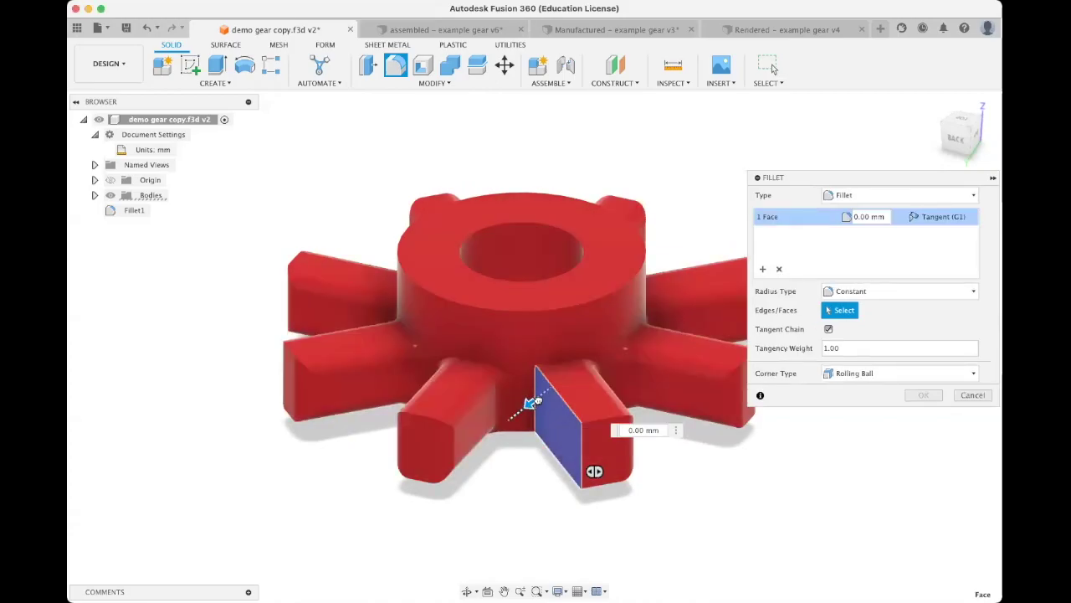
{"action": "left_click_drag", "start_coordinate": [532, 403], "coordinate": [522, 406]}
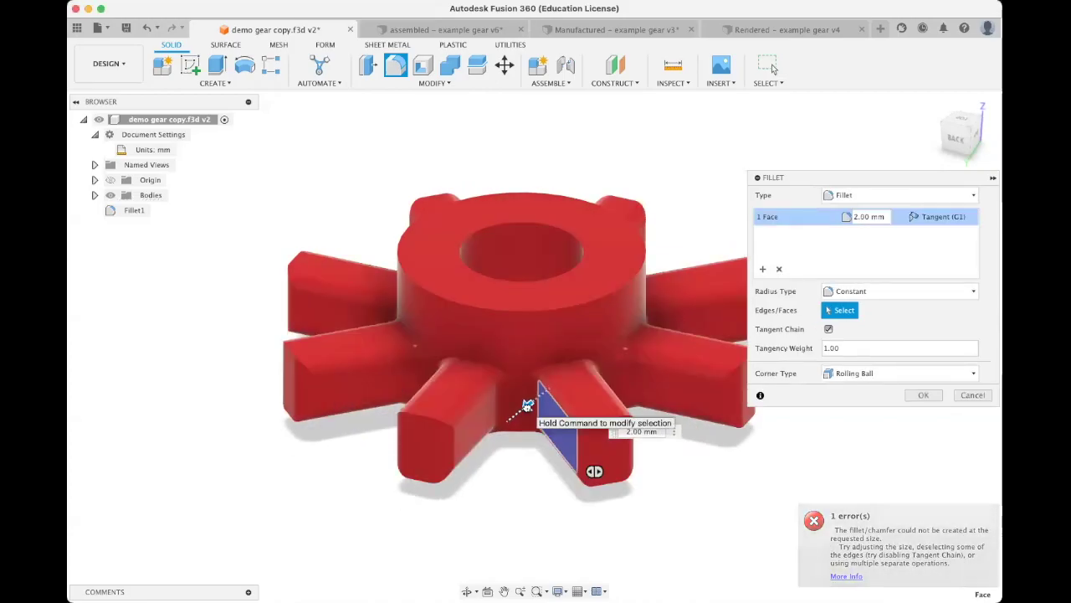
{"action": "left_click", "coordinate": [923, 394]}
{"action": "middle_click_drag", "start_coordinate": [899, 421], "coordinate": [768, 493], "text": "shift"}
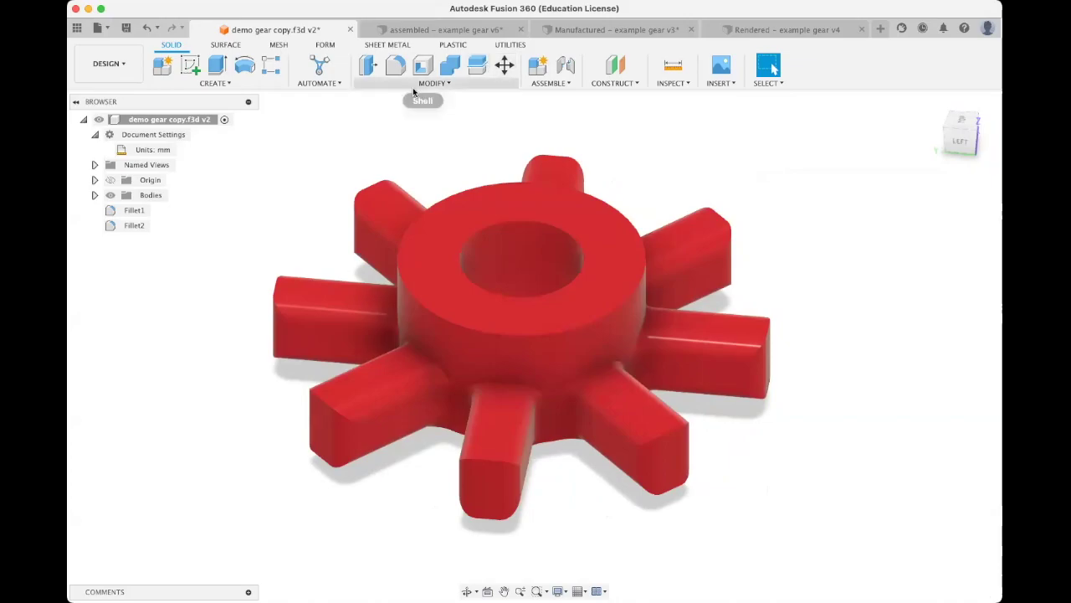
{"action": "left_click", "coordinate": [416, 84]}
{"action": "left_click", "coordinate": [401, 138]}
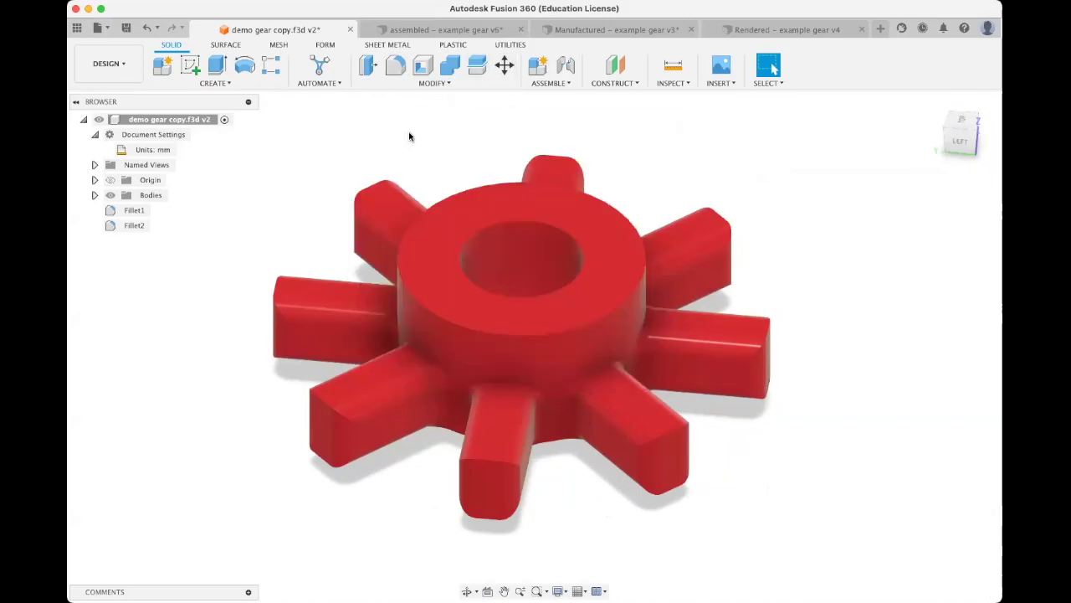
Bevel the hub's outer top edge with a 3 mm equal-distance chamfer (Chamfer3)
{"action": "scroll", "coordinate": [504, 287], "scroll_direction": "up", "scroll_amount": 5}
{"action": "left_click", "coordinate": [508, 340]}
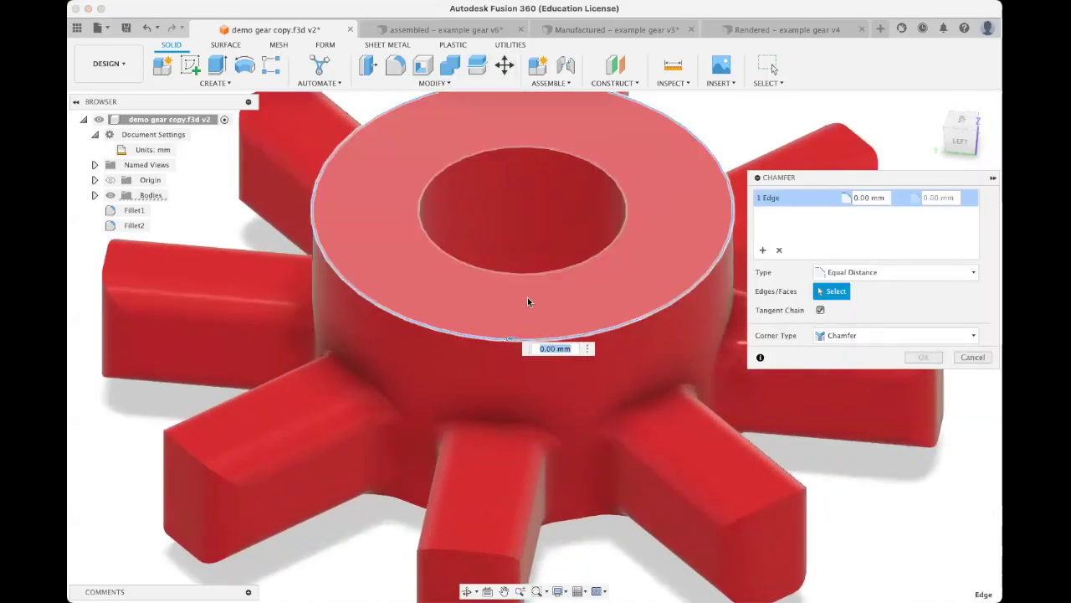
{"action": "type", "text": "3"}
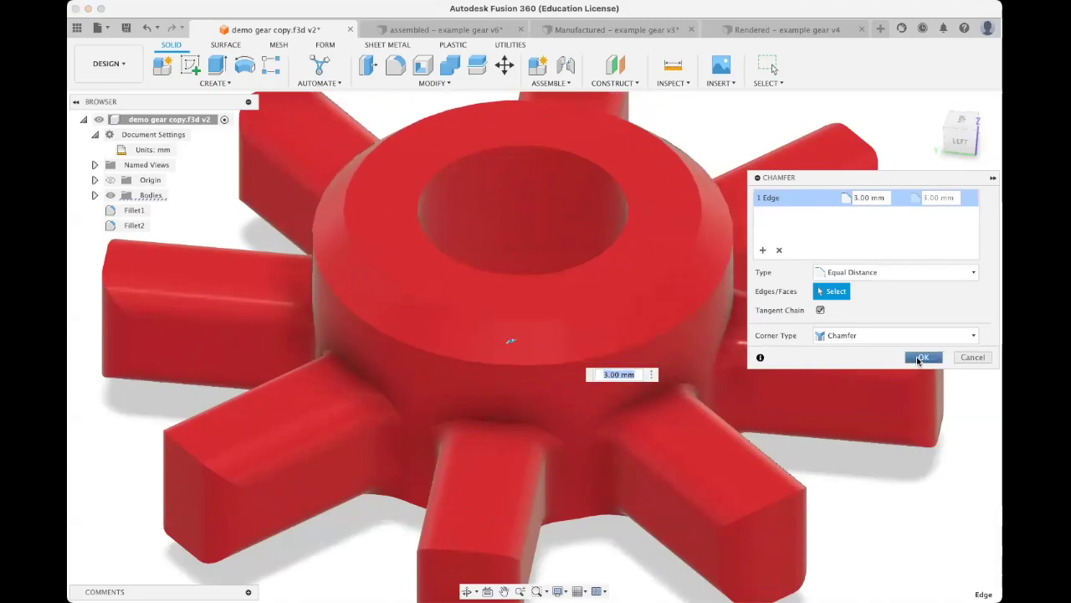
{"action": "left_click", "coordinate": [921, 358]}
{"action": "scroll", "coordinate": [896, 419], "scroll_direction": "down", "scroll_amount": 5}
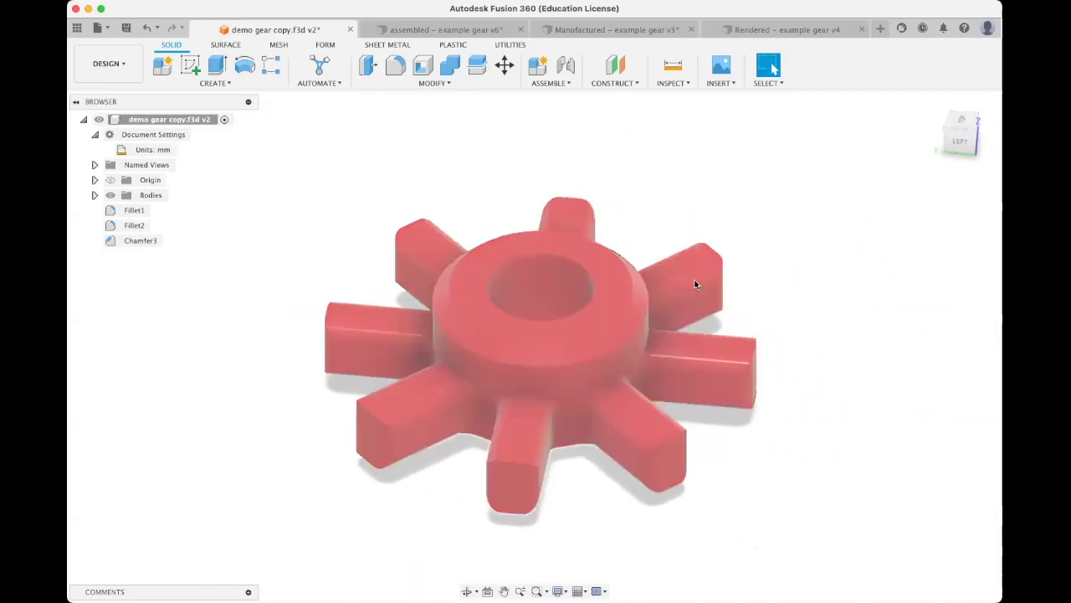
{"action": "middle_click_drag", "start_coordinate": [695, 284], "coordinate": [461, 96], "text": "shift"}
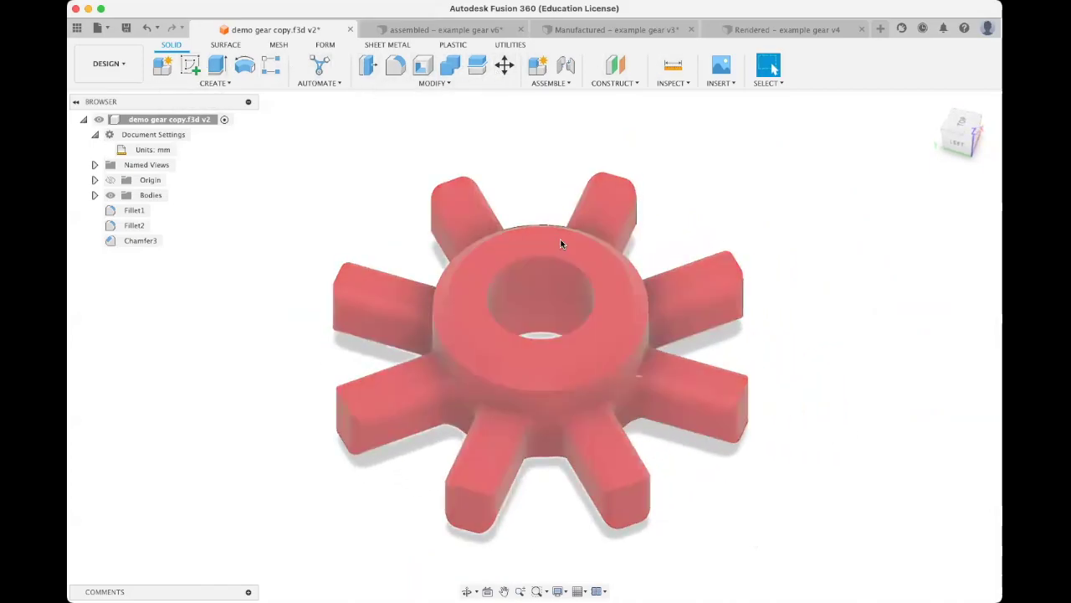
Orbit the gear and look through the Surface and Mesh tool tabs, ending back on Solid
{"action": "middle_click_drag", "start_coordinate": [661, 285], "coordinate": [407, 194], "text": "shift"}
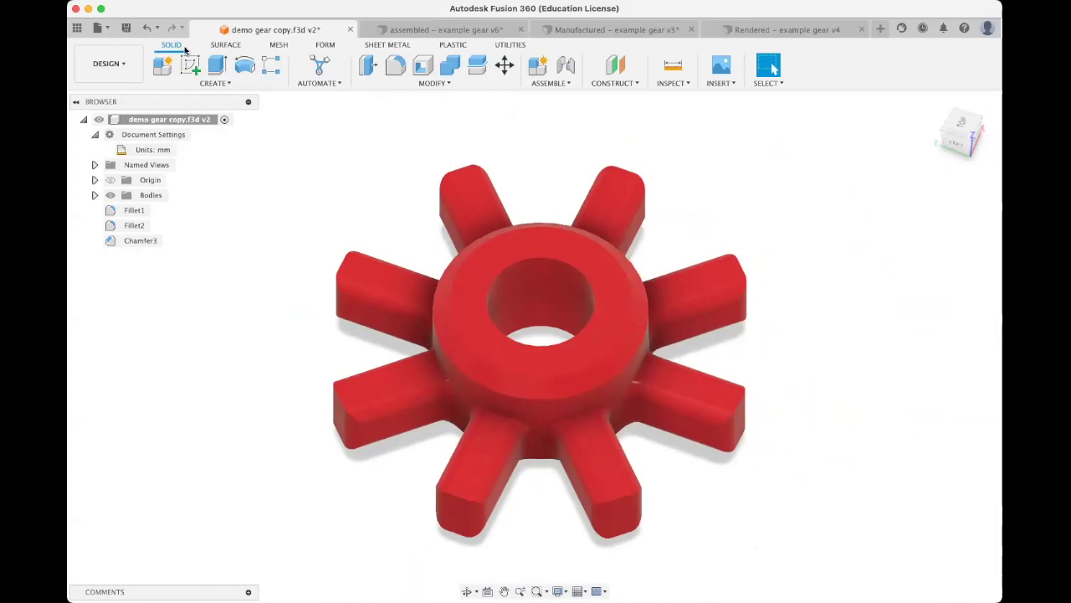
{"action": "left_click", "coordinate": [226, 44]}
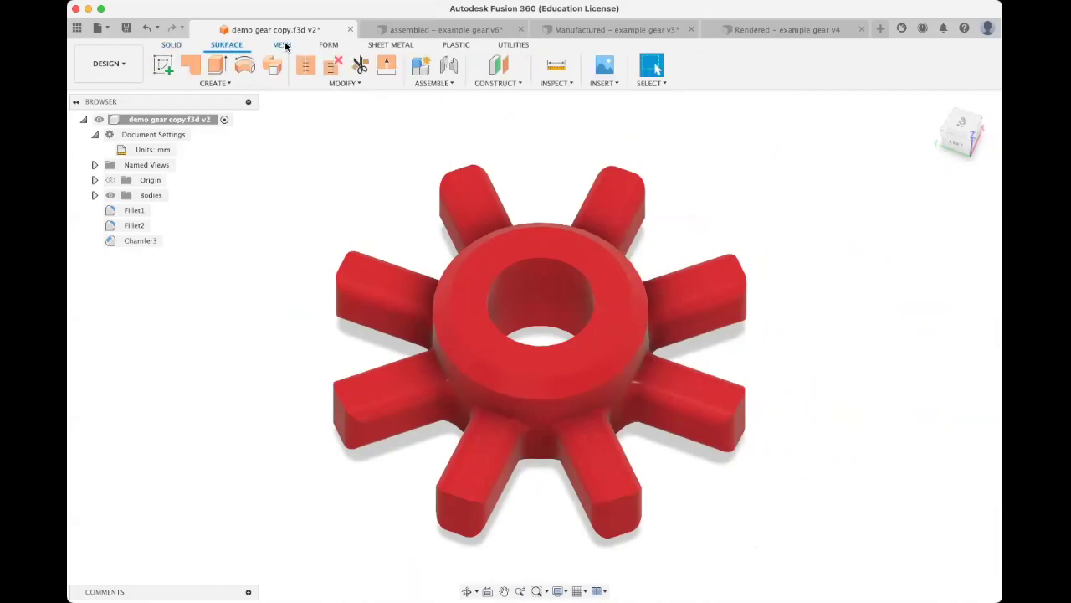
{"action": "left_click", "coordinate": [284, 45]}
{"action": "left_click", "coordinate": [173, 45]}
{"action": "left_click", "coordinate": [226, 46]}
{"action": "left_click", "coordinate": [173, 46]}
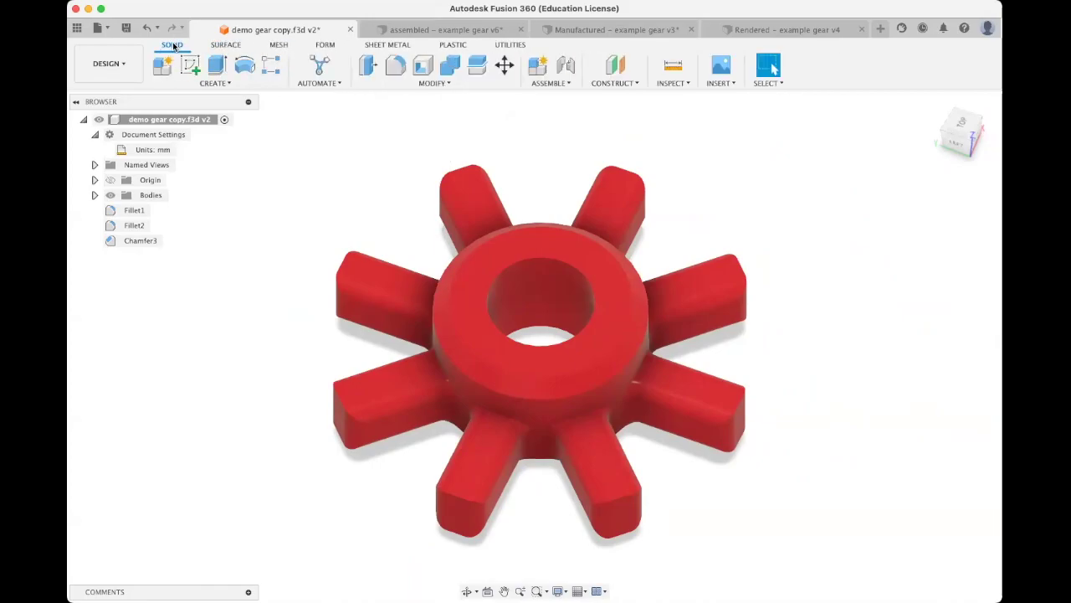
Pin the Appearance command to the toolbar from the Modify menu
{"action": "left_click", "coordinate": [419, 85]}
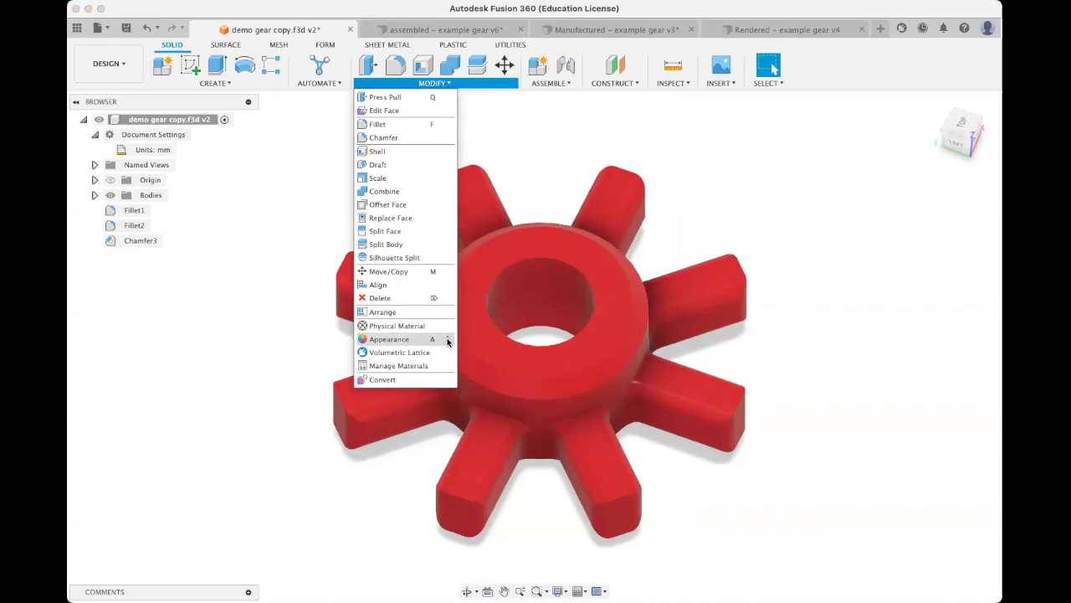
{"action": "left_click", "coordinate": [463, 342]}
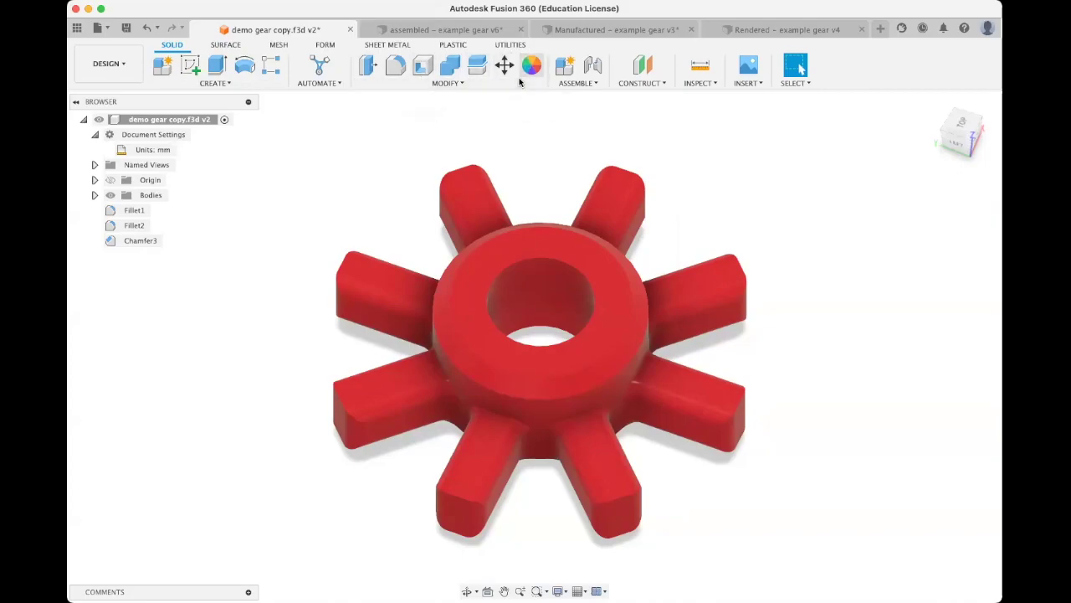
{"action": "middle_click_drag", "start_coordinate": [810, 307], "coordinate": [821, 299], "text": "shift"}
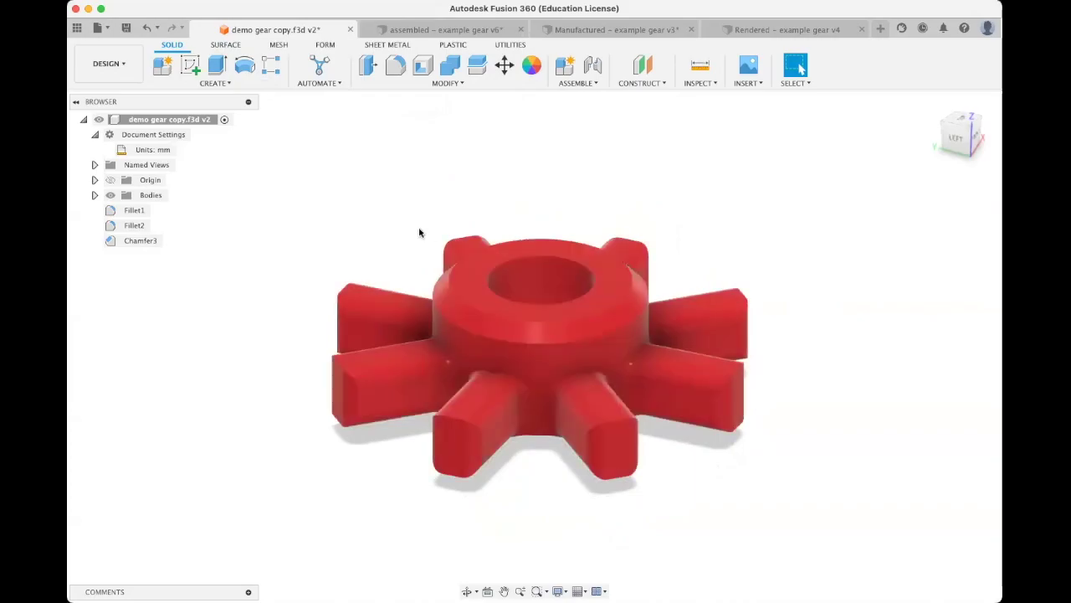
{"action": "middle_click_drag", "start_coordinate": [368, 266], "coordinate": [326, 260], "text": "shift"}
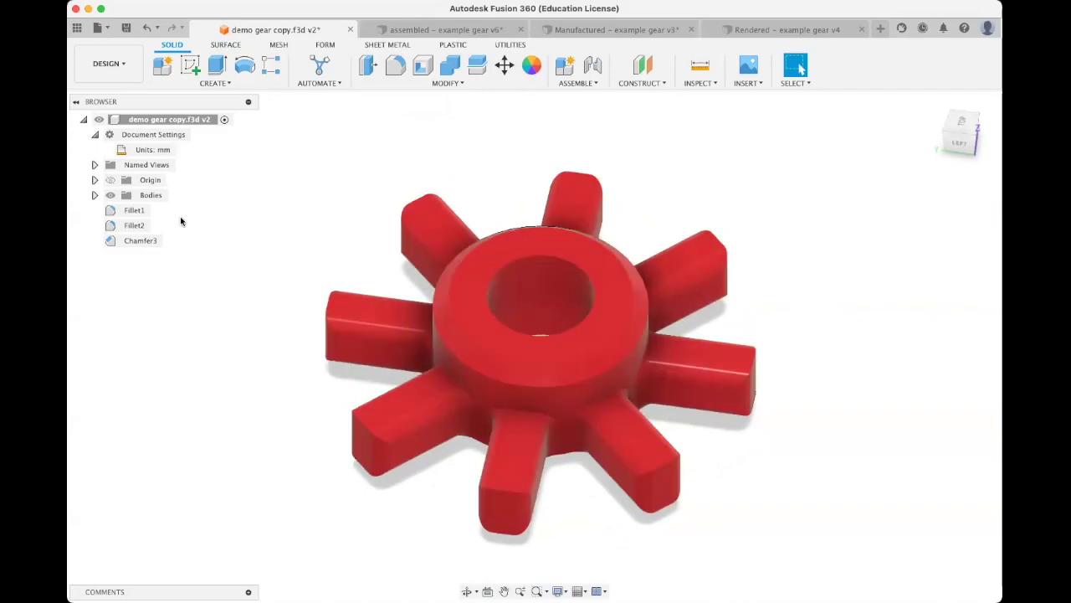
Cut a modeled 22.0 mm M22x3 thread into the gear's centre bore
{"action": "left_click", "coordinate": [225, 85]}
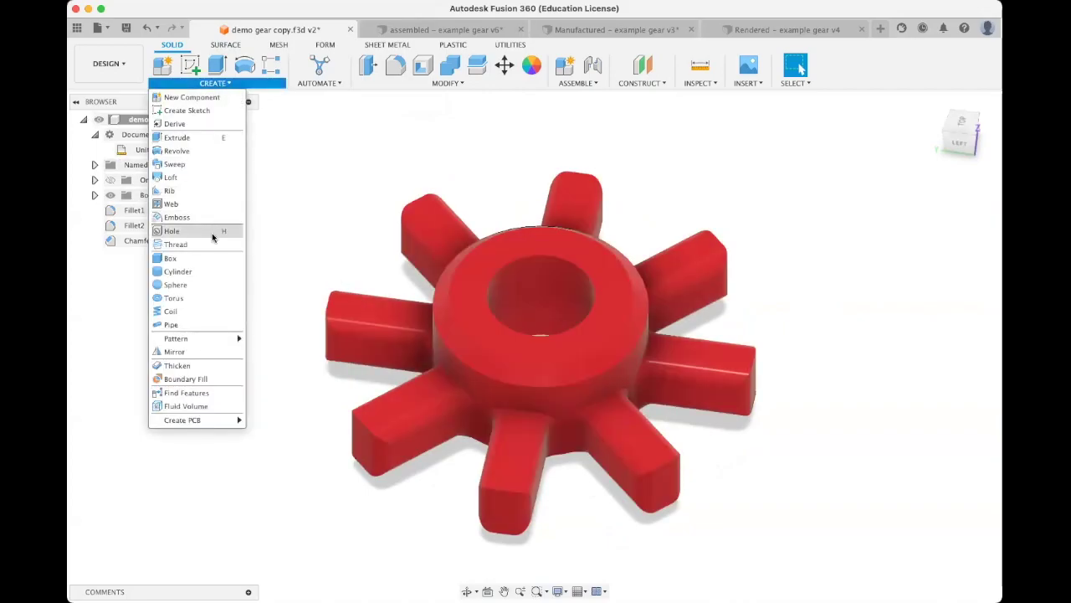
{"action": "left_click", "coordinate": [178, 245]}
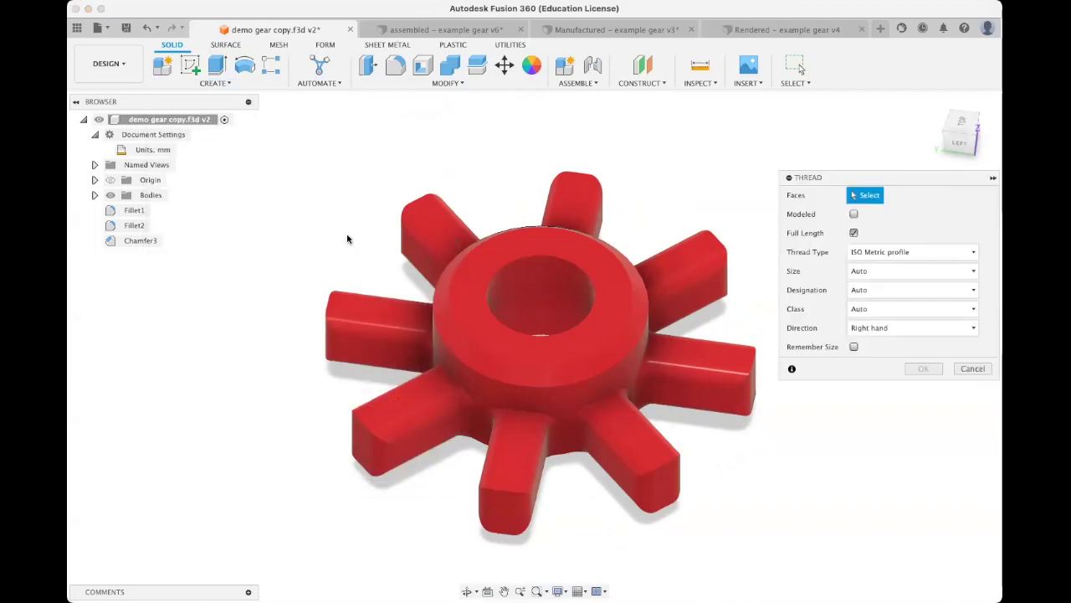
{"action": "scroll", "coordinate": [567, 319], "scroll_direction": "up", "scroll_amount": 3}
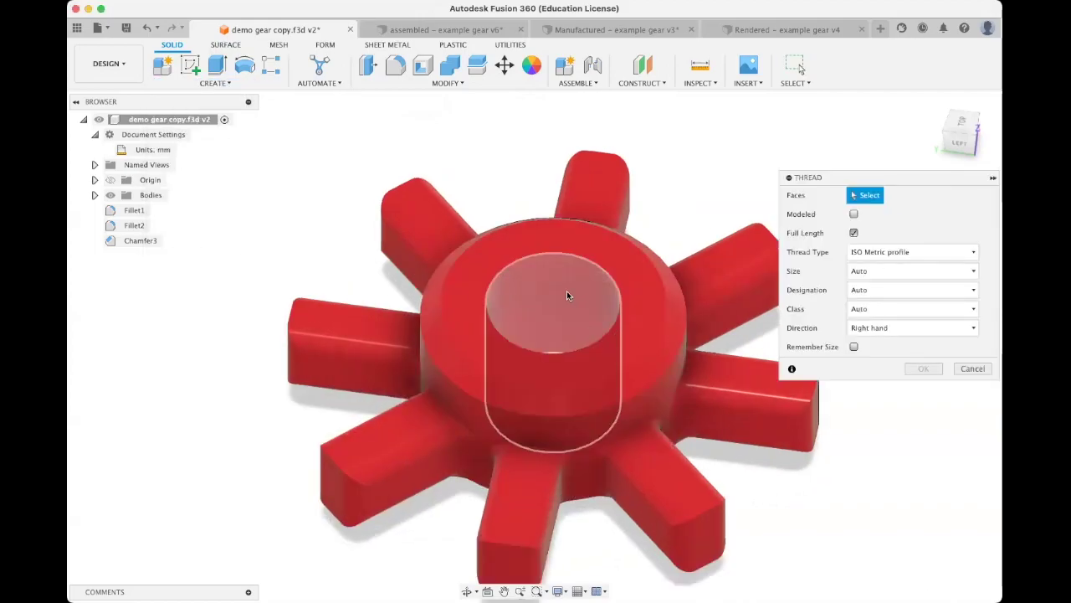
{"action": "left_click", "coordinate": [567, 291]}
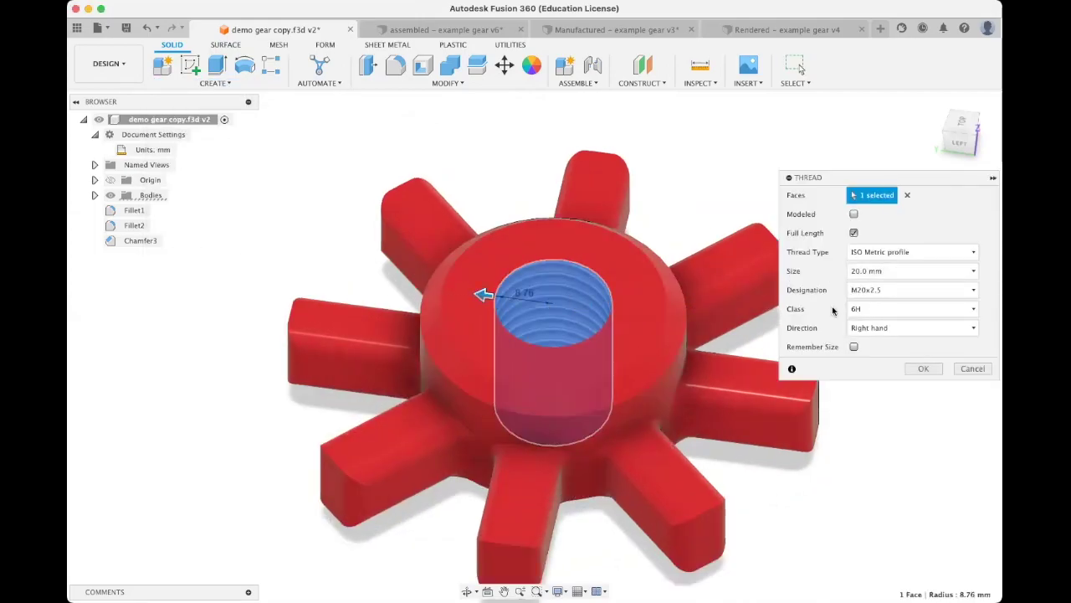
{"action": "left_click", "coordinate": [887, 271]}
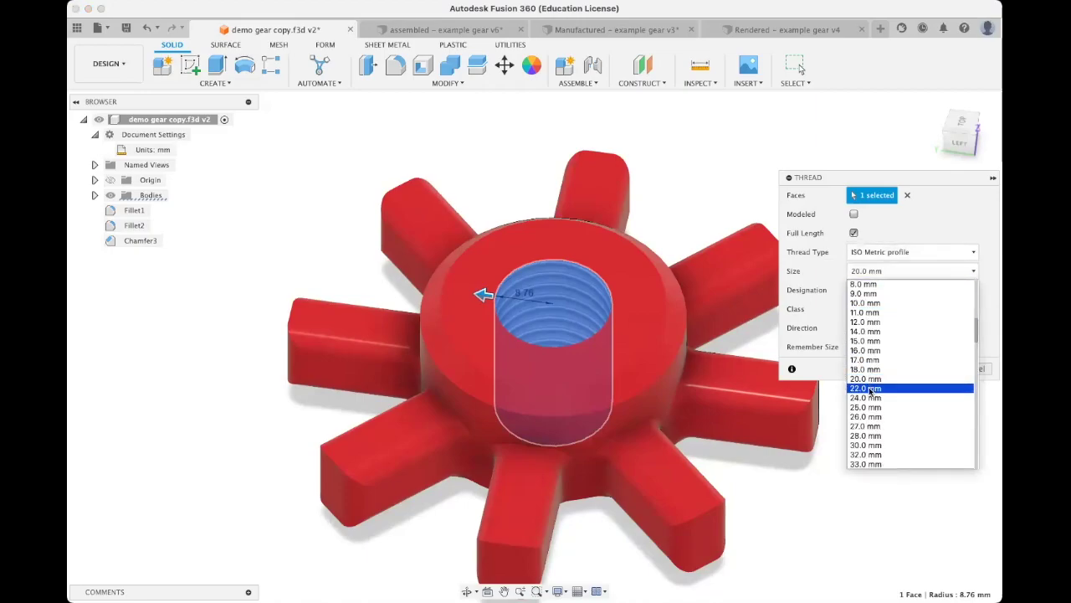
{"action": "left_click", "coordinate": [871, 389]}
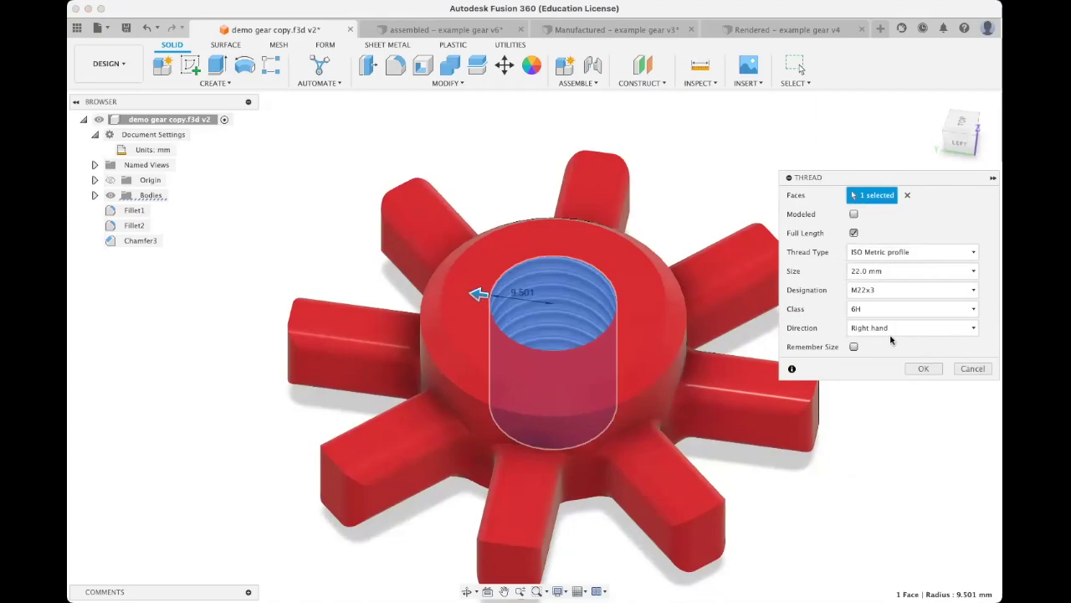
{"action": "left_click", "coordinate": [875, 291]}
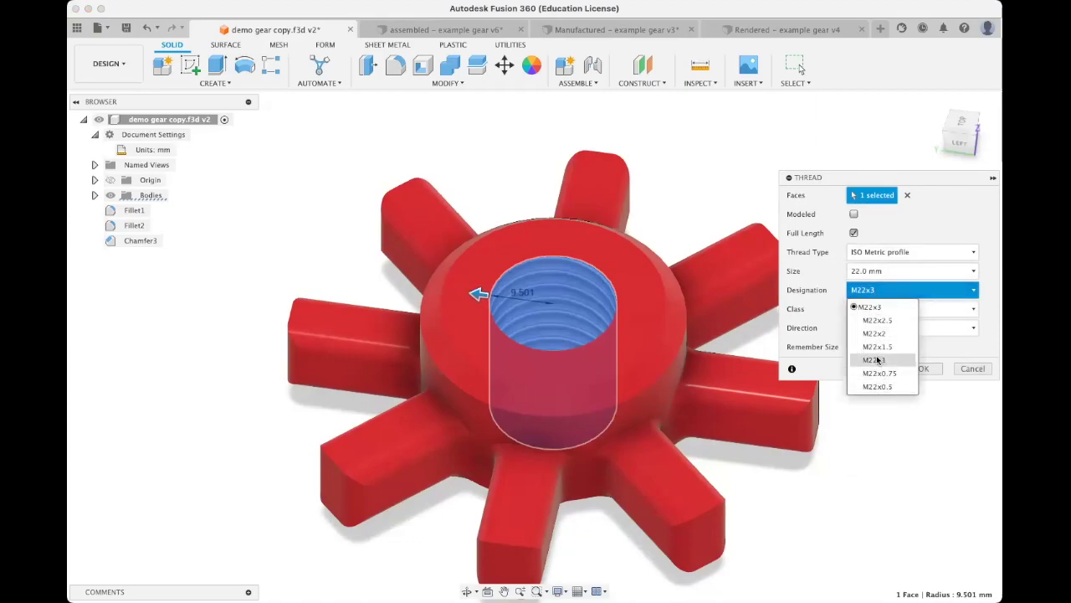
{"action": "left_click", "coordinate": [909, 219]}
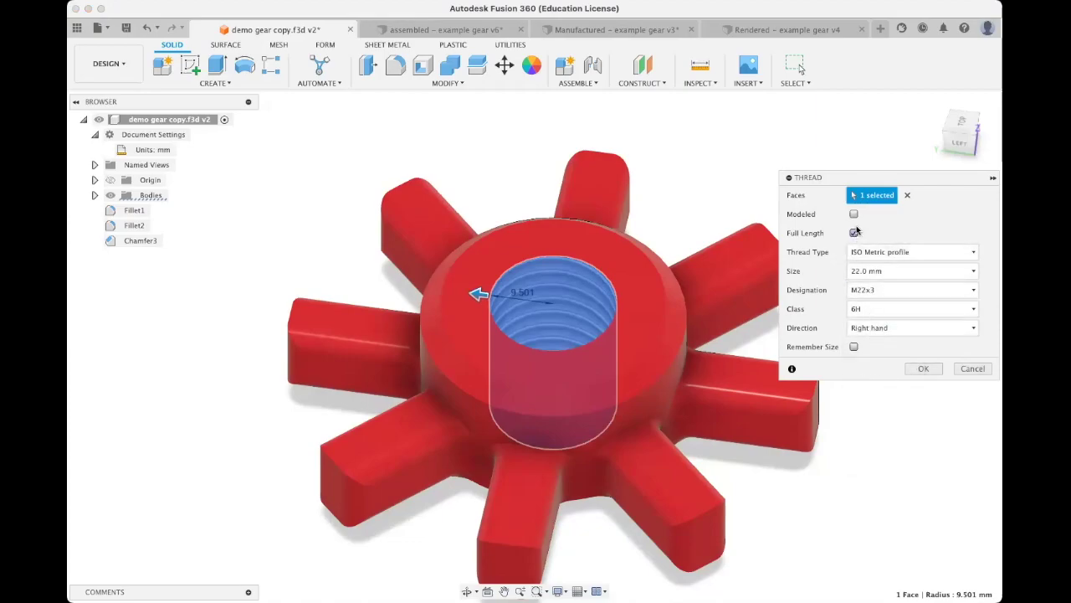
{"action": "left_click", "coordinate": [854, 214]}
{"action": "left_click", "coordinate": [925, 368]}
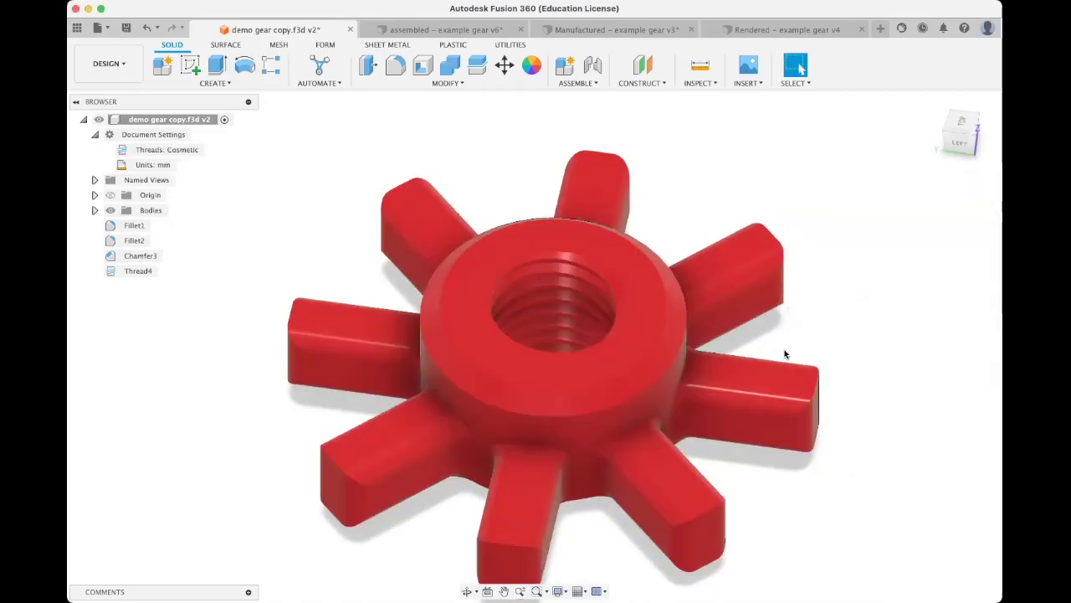
Orbit and pan the view to inspect the new threaded bore
{"action": "middle_click_drag", "start_coordinate": [784, 354], "coordinate": [790, 326], "text": "shift"}
{"action": "scroll", "coordinate": [783, 314], "scroll_direction": "up", "scroll_amount": 2}
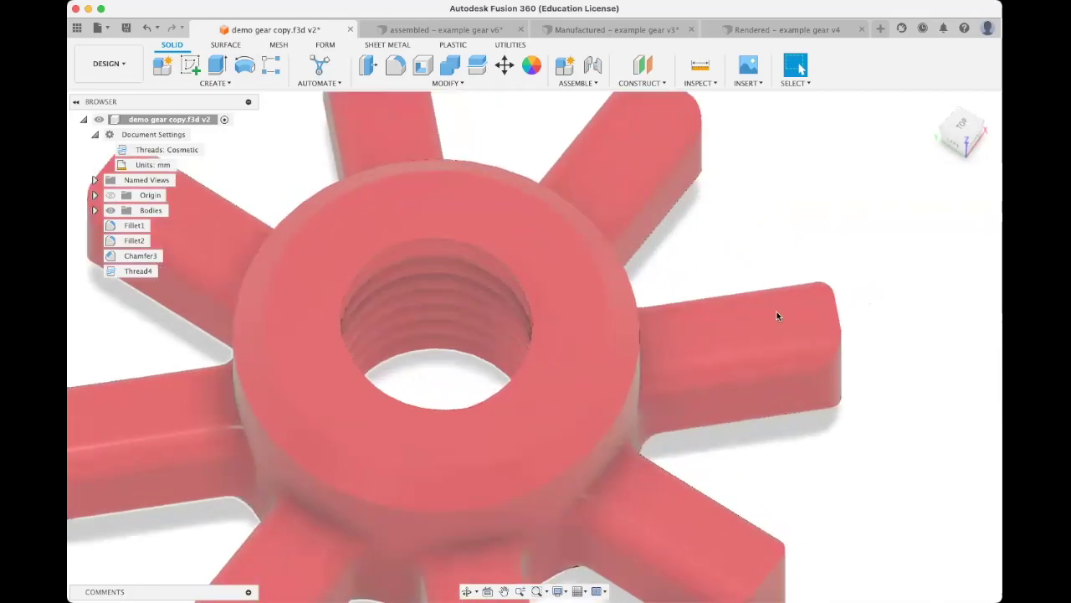
{"action": "scroll", "coordinate": [786, 311], "scroll_direction": "down", "scroll_amount": 5}
{"action": "middle_click_drag", "start_coordinate": [724, 280], "coordinate": [808, 299], "text": "shift"}
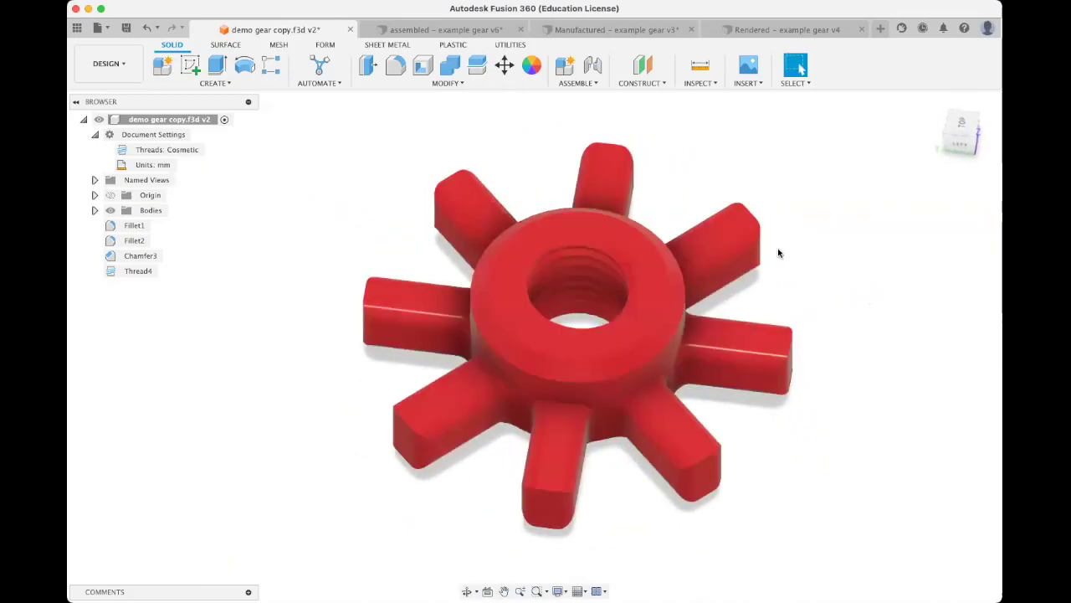
{"action": "middle_click_drag", "start_coordinate": [777, 249], "coordinate": [701, 249]}
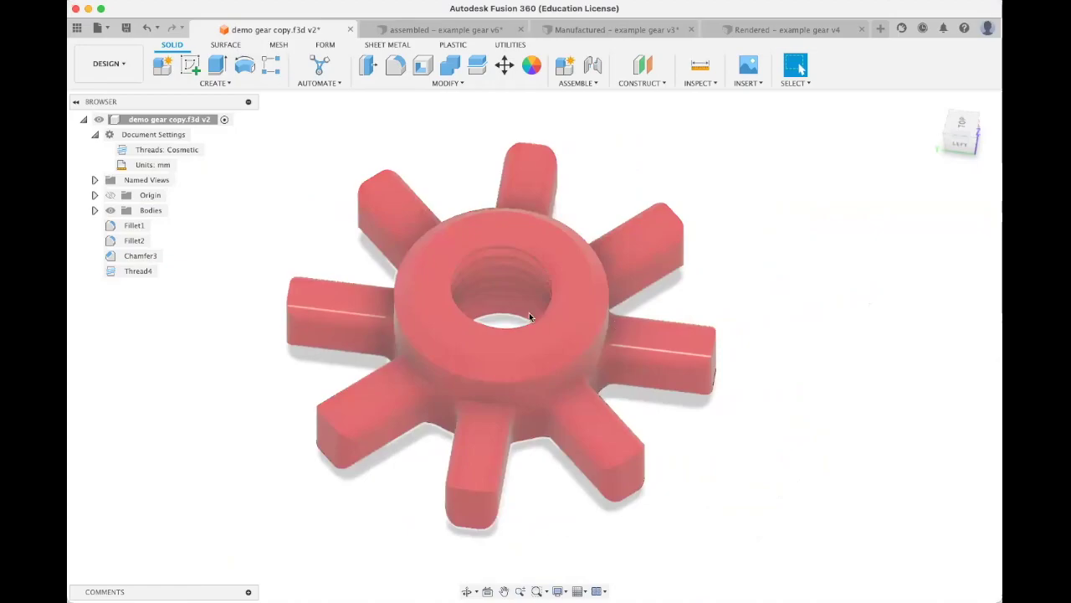
{"action": "left_click", "coordinate": [109, 64]}
Create a drawing from the gear design on an A3, ISO, millimetre sheet
{"action": "mouse_move", "coordinate": [132, 229]}
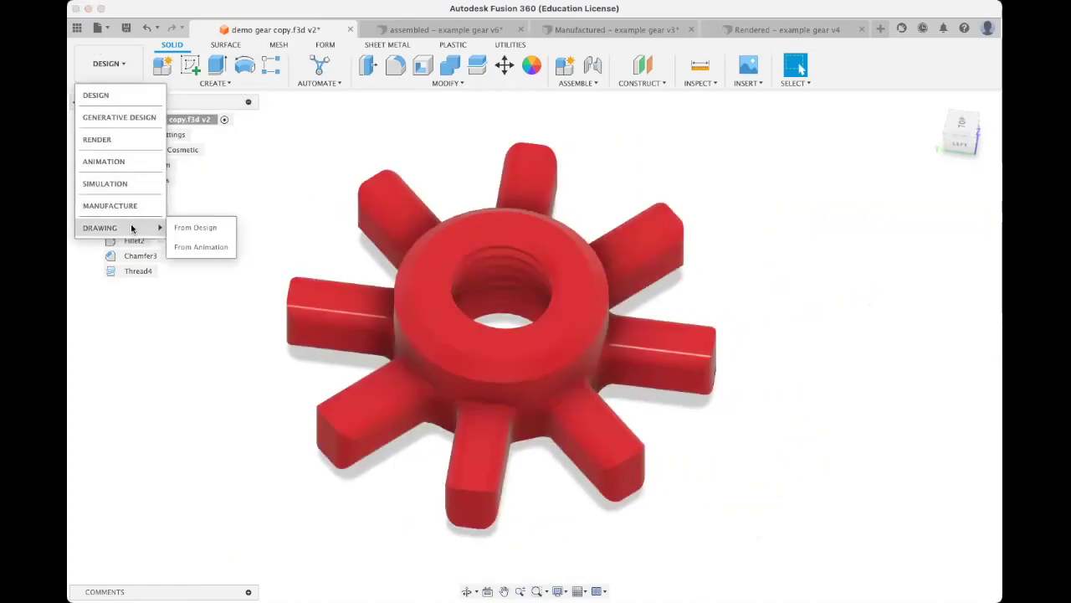
{"action": "left_click", "coordinate": [204, 228]}
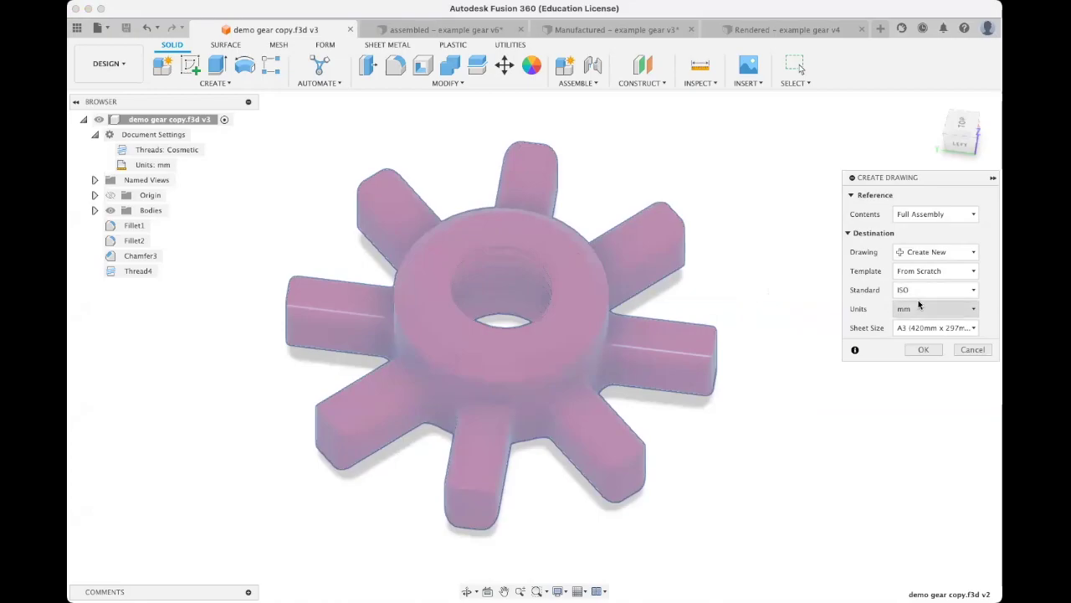
{"action": "left_click", "coordinate": [914, 328]}
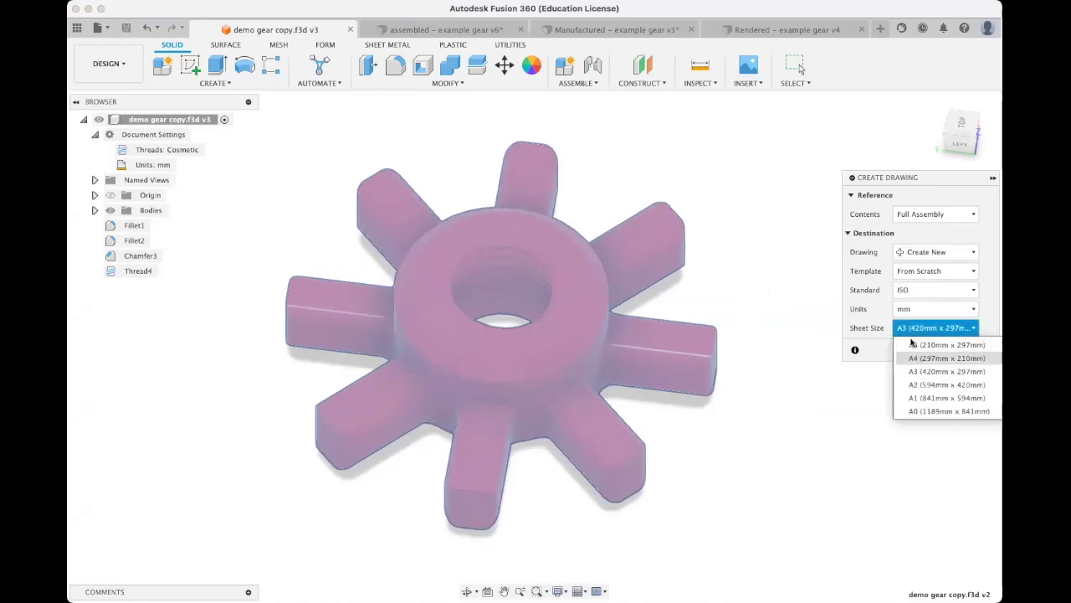
{"action": "left_click", "coordinate": [879, 336]}
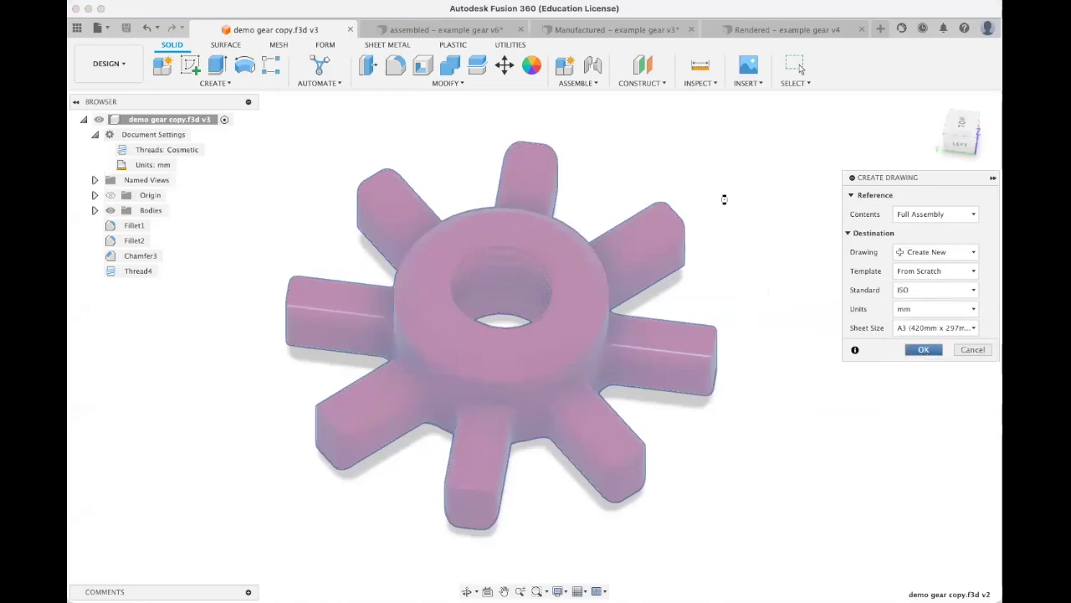
{"action": "key", "text": "Return"}
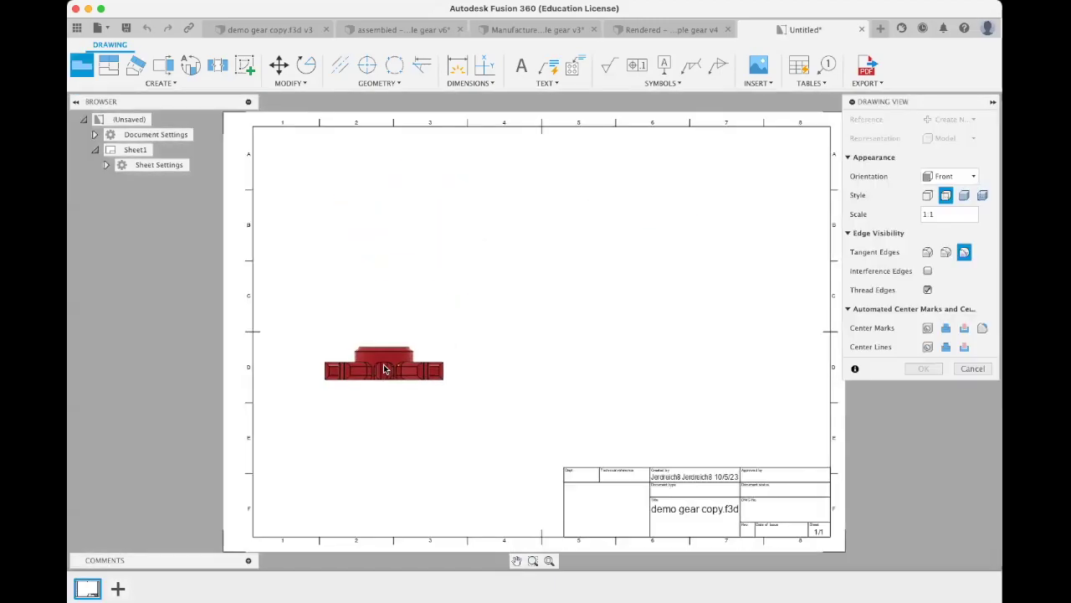
Place the front base view, then add a Top-oriented base view of the gear
{"action": "left_click", "coordinate": [383, 366]}
{"action": "left_click", "coordinate": [923, 368]}
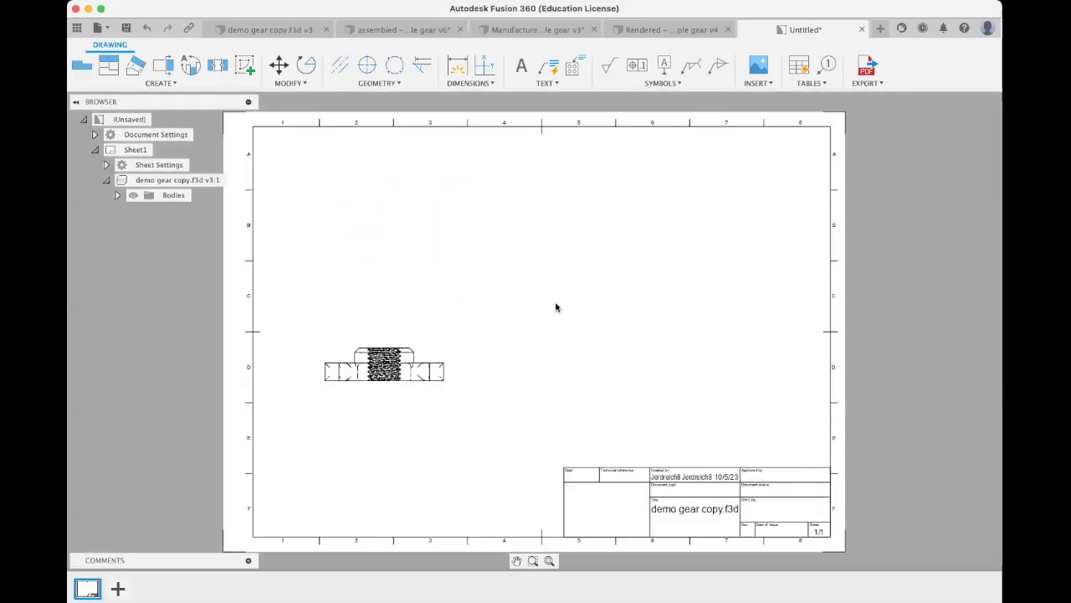
{"action": "left_click", "coordinate": [82, 66]}
{"action": "left_click", "coordinate": [950, 176]}
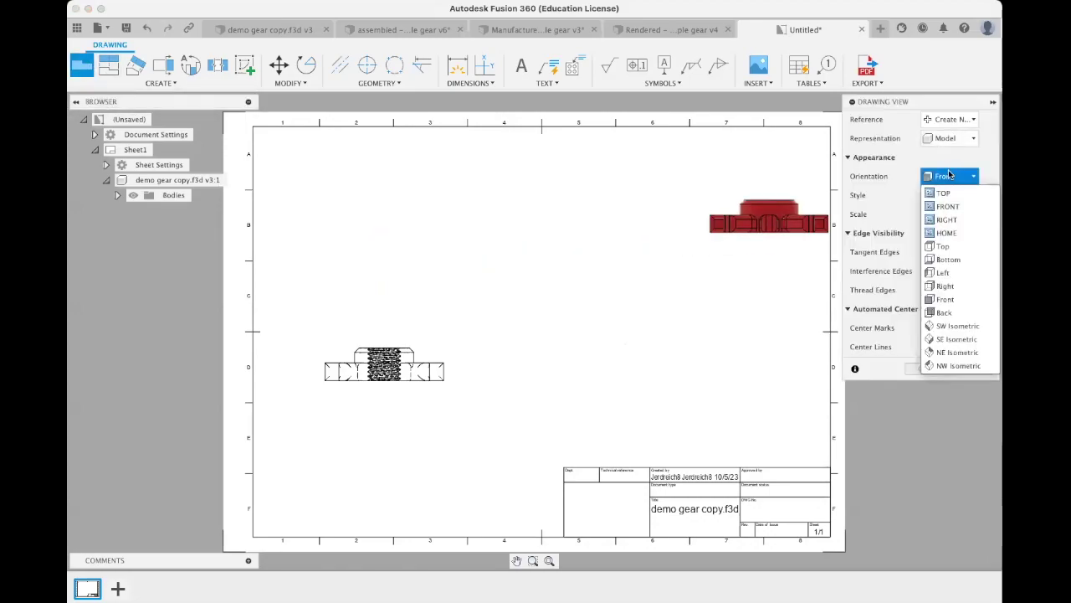
{"action": "left_click", "coordinate": [943, 246]}
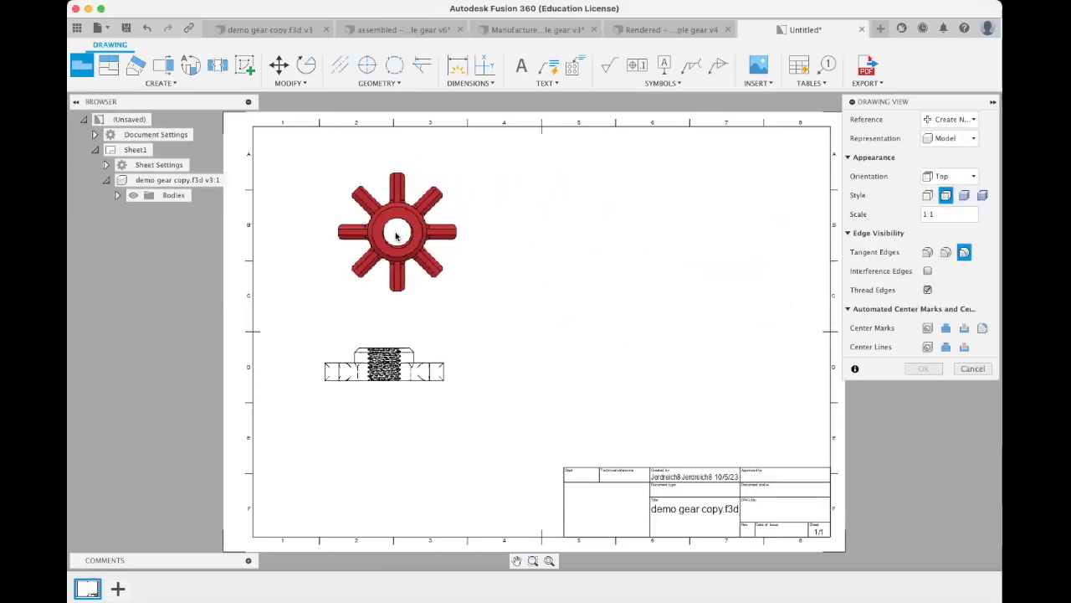
{"action": "left_click", "coordinate": [388, 235]}
{"action": "left_click", "coordinate": [906, 369]}
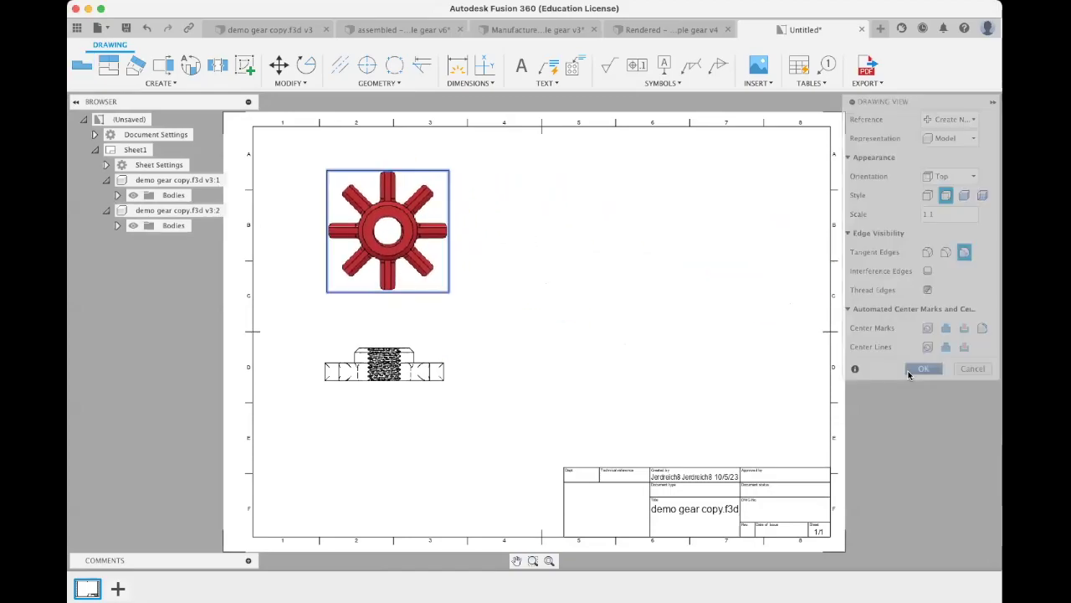
Project a side view to the right of the front view
{"action": "left_click", "coordinate": [120, 74]}
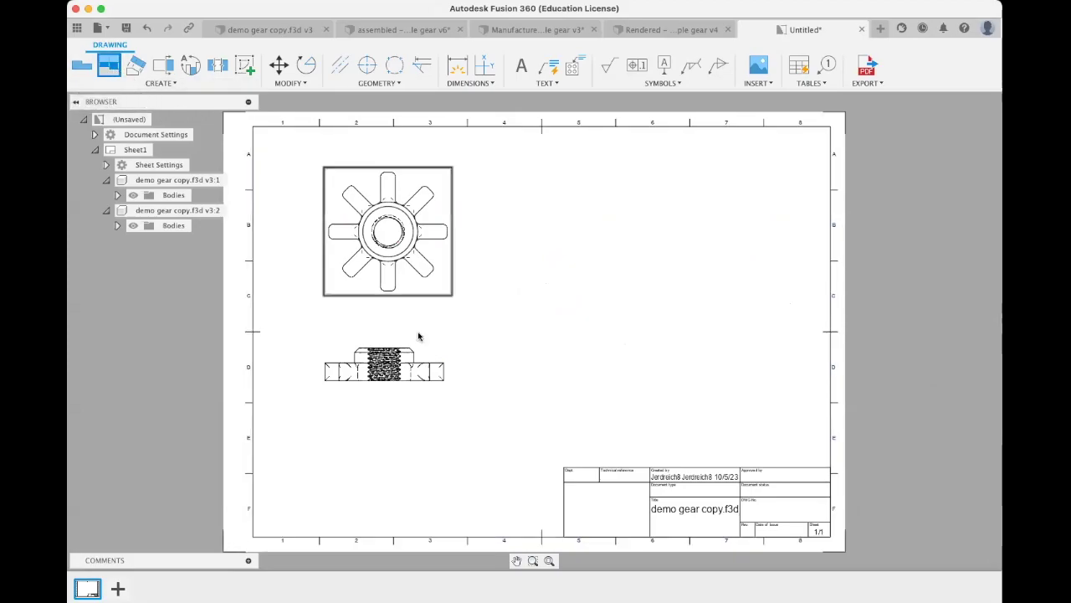
{"action": "left_click", "coordinate": [409, 372]}
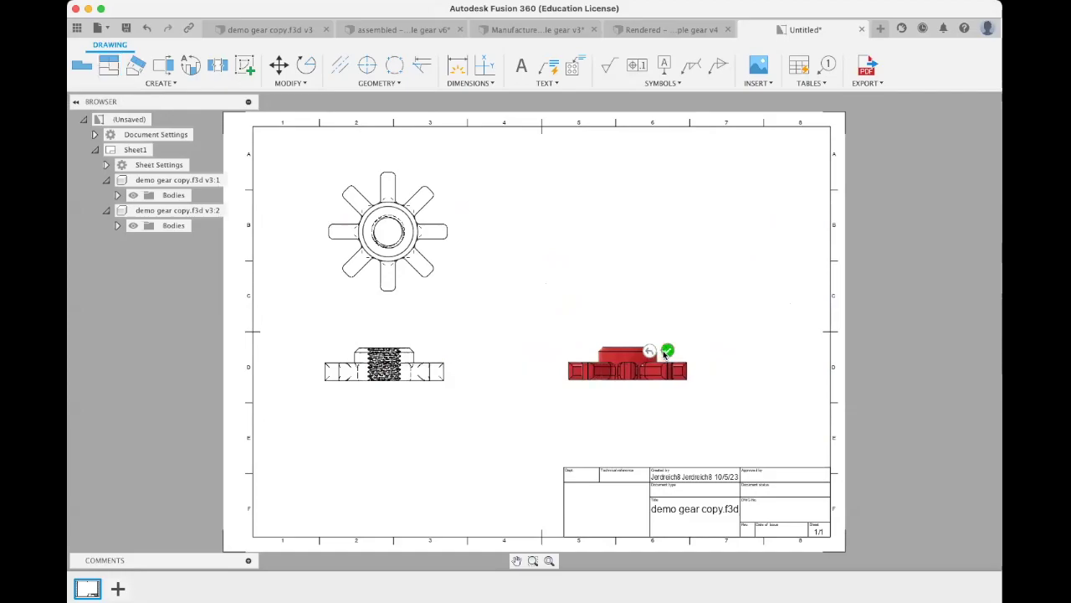
{"action": "left_click", "coordinate": [667, 350]}
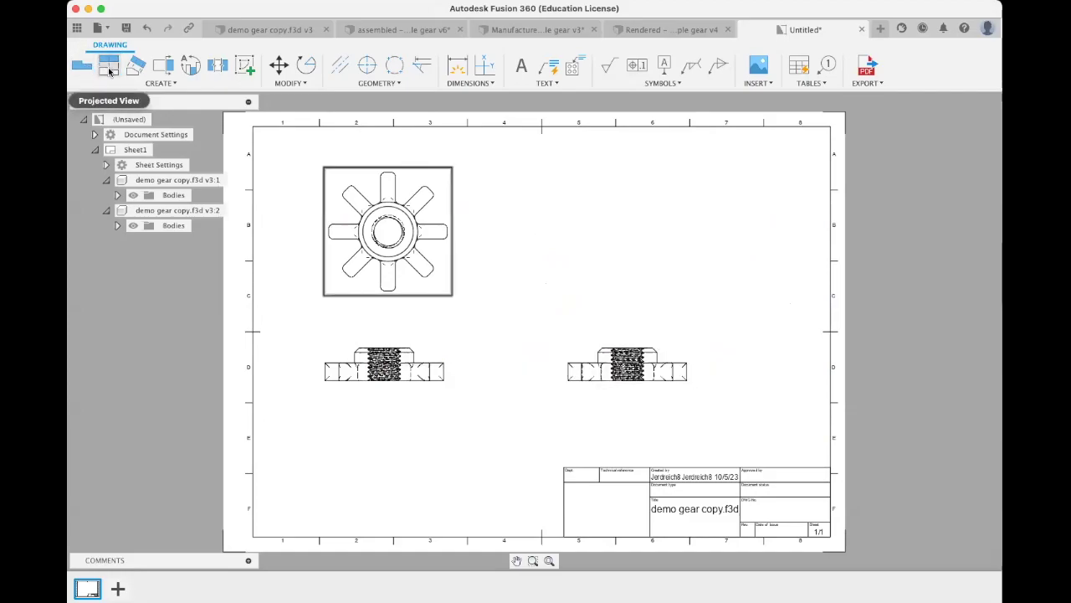
Add an NW Isometric base view at the sheet's upper right
{"action": "left_click", "coordinate": [83, 67]}
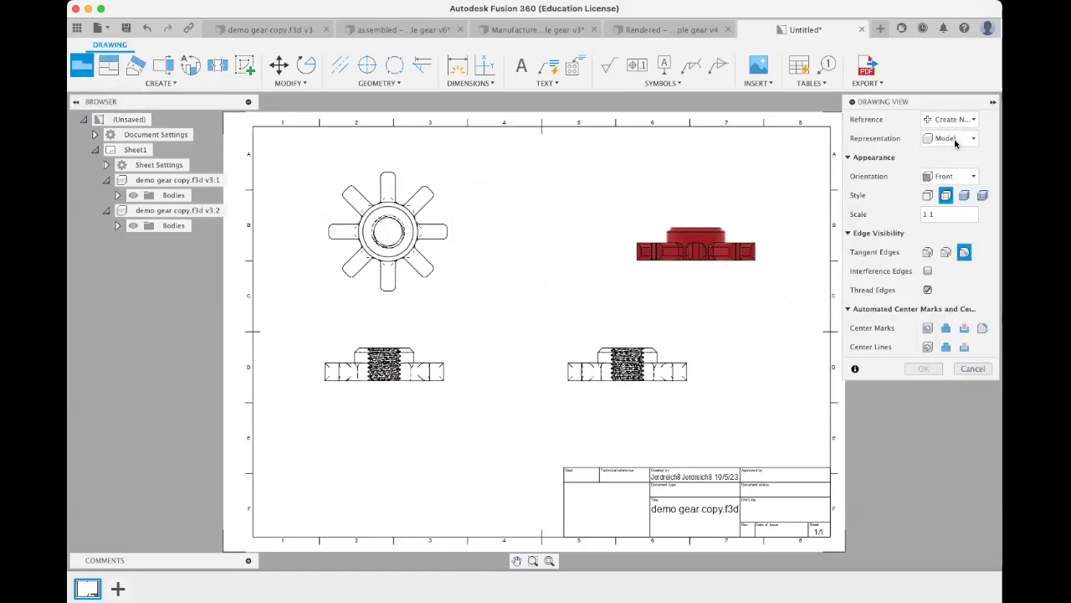
{"action": "left_click", "coordinate": [952, 180]}
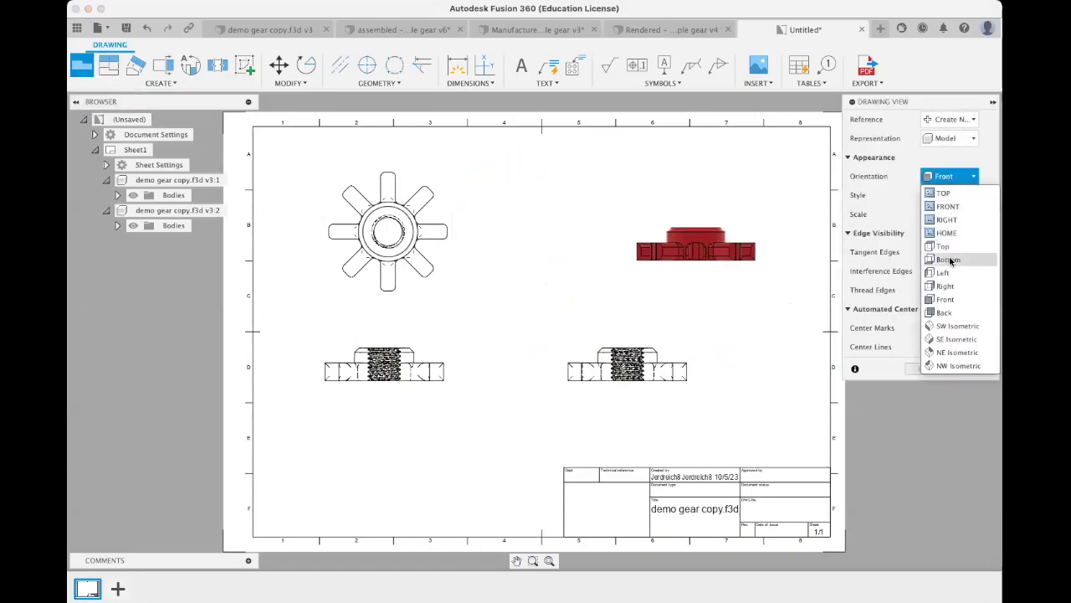
{"action": "left_click", "coordinate": [956, 366]}
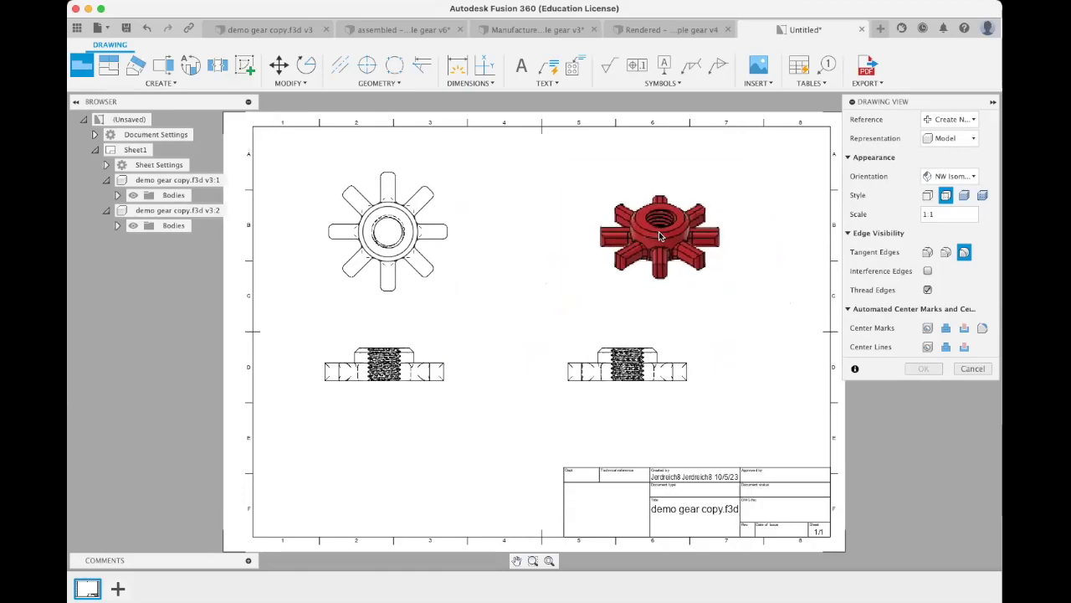
{"action": "left_click", "coordinate": [659, 238]}
{"action": "left_click", "coordinate": [923, 368]}
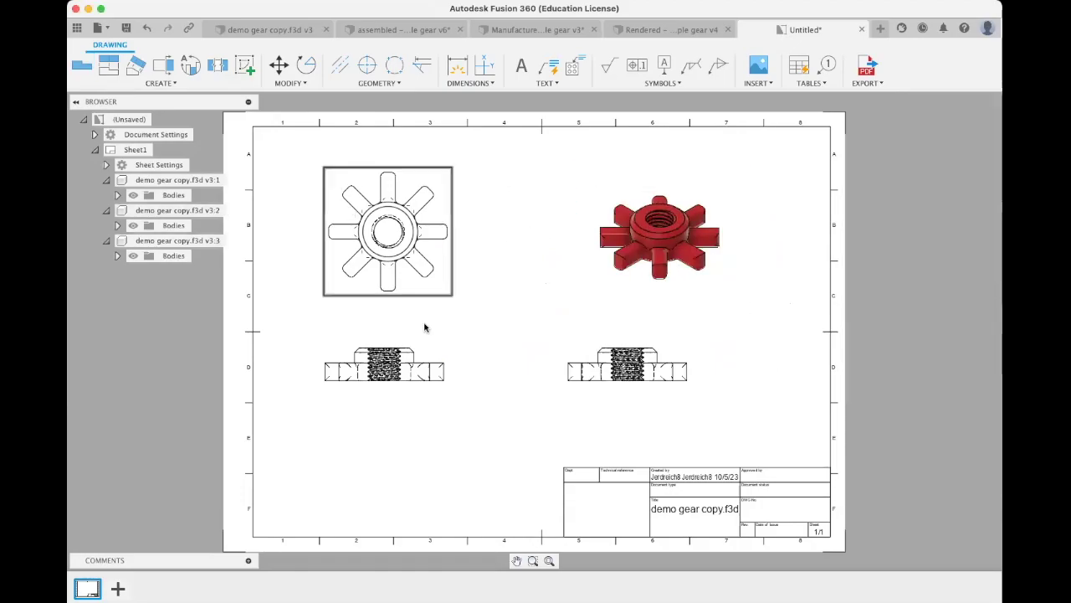
{"action": "scroll", "coordinate": [651, 363], "scroll_direction": "up", "scroll_amount": 2}
{"action": "scroll", "coordinate": [651, 363], "scroll_direction": "up", "scroll_amount": 4}
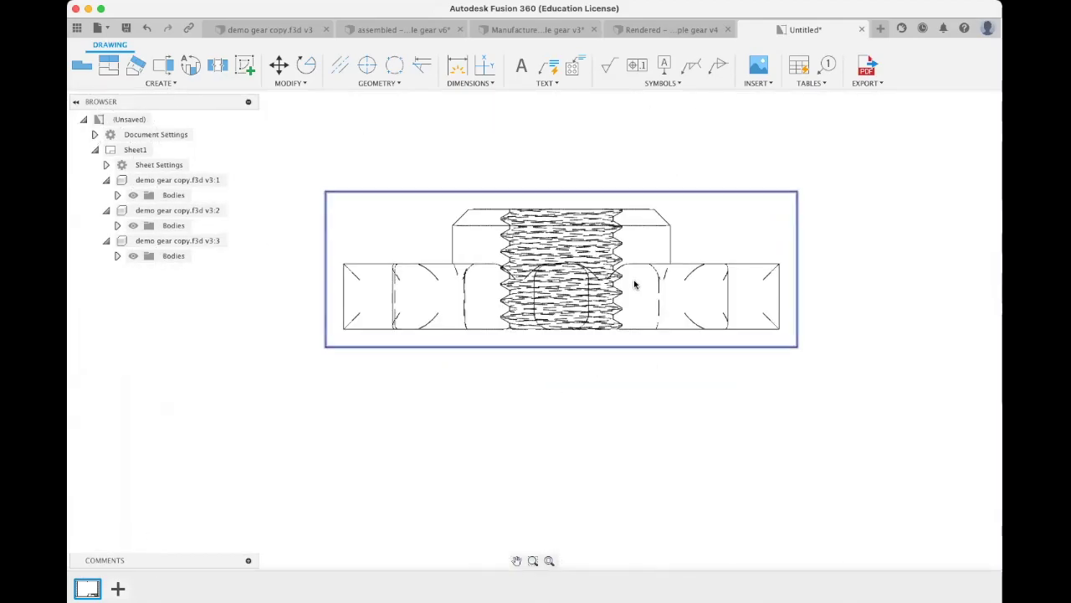
Set the lower-right side view's style to show visible edges only
{"action": "right_click", "coordinate": [636, 281]}
{"action": "left_click", "coordinate": [669, 268]}
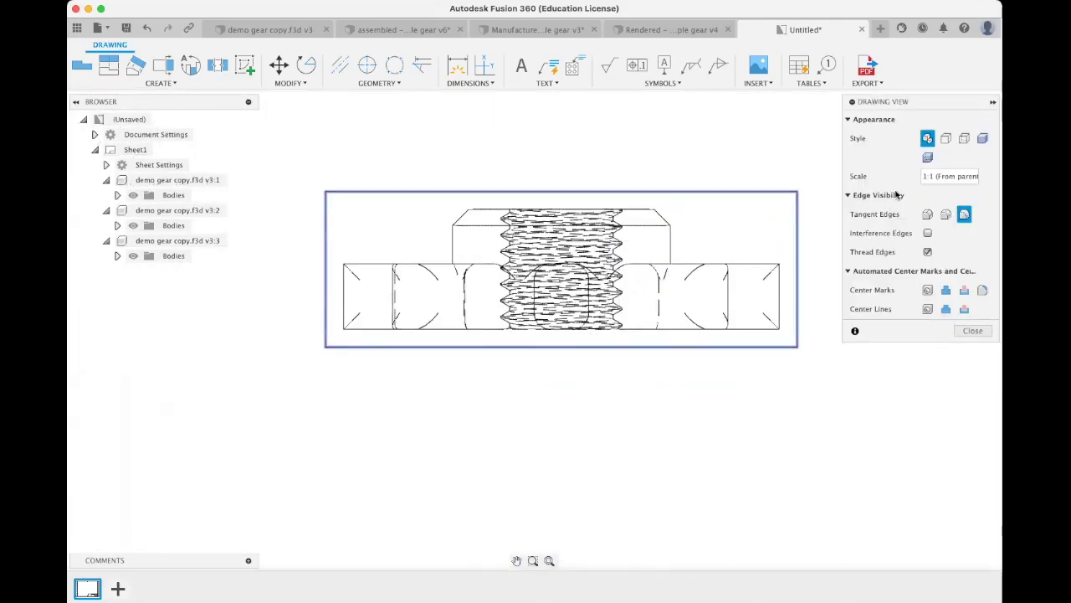
{"action": "left_click", "coordinate": [946, 140]}
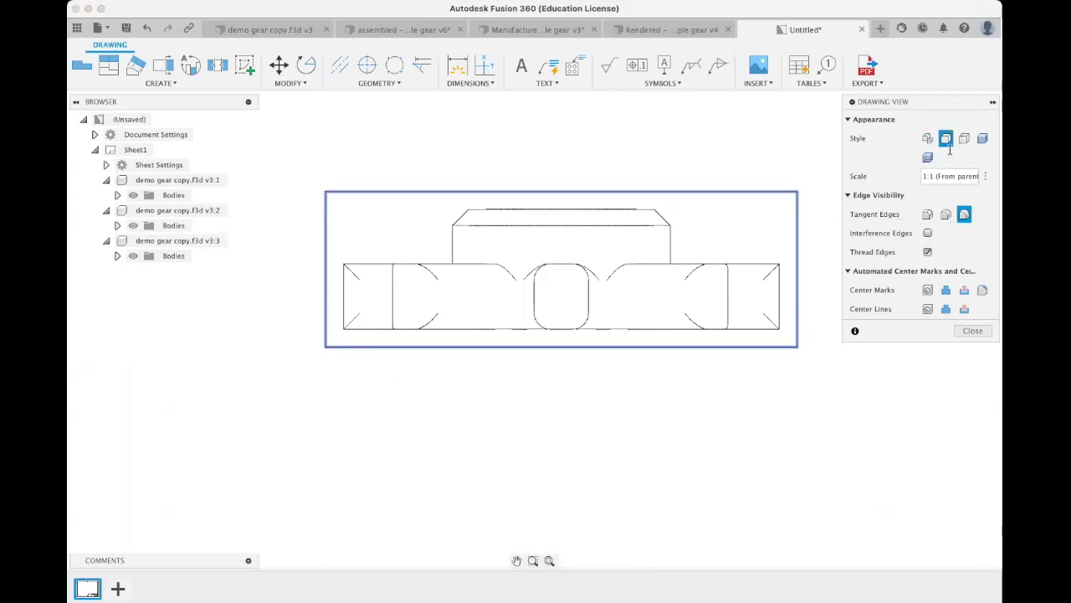
{"action": "left_click", "coordinate": [973, 332]}
{"action": "scroll", "coordinate": [629, 387], "scroll_direction": "down", "scroll_amount": 5}
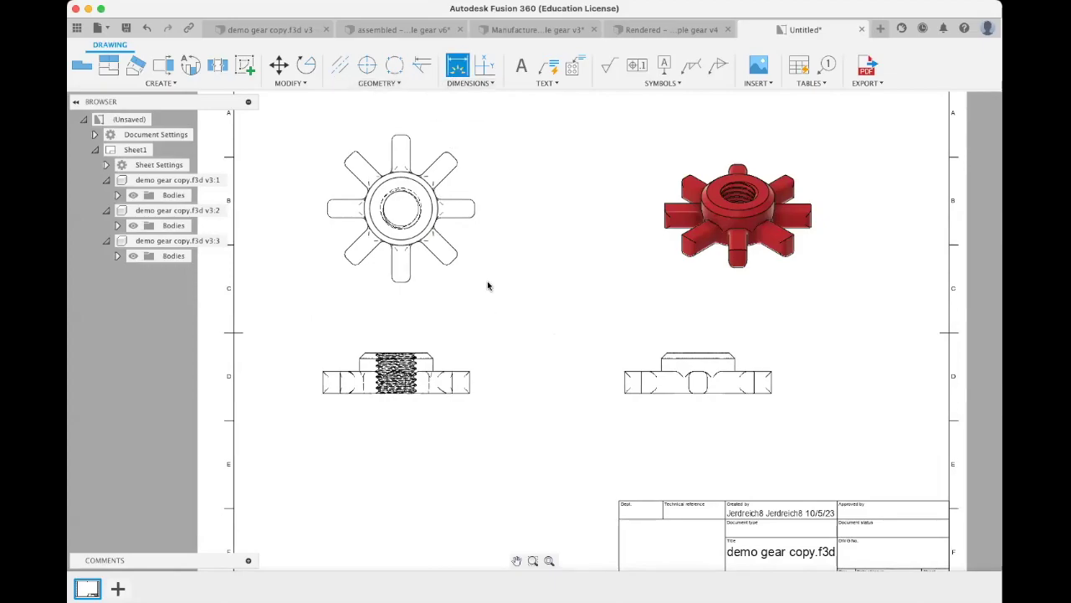
Add the 4.24 chamfer, Ø34 hub diameter and 80 overall width dimensions
{"action": "scroll", "coordinate": [468, 360], "scroll_direction": "up", "scroll_amount": 5}
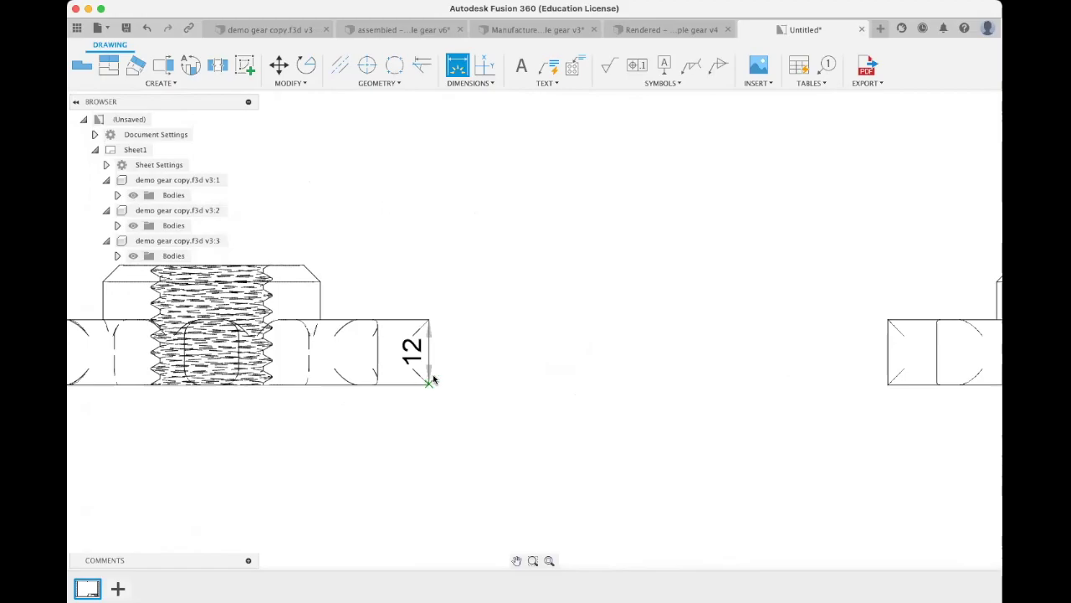
{"action": "scroll", "coordinate": [431, 281], "scroll_direction": "down", "scroll_amount": 2}
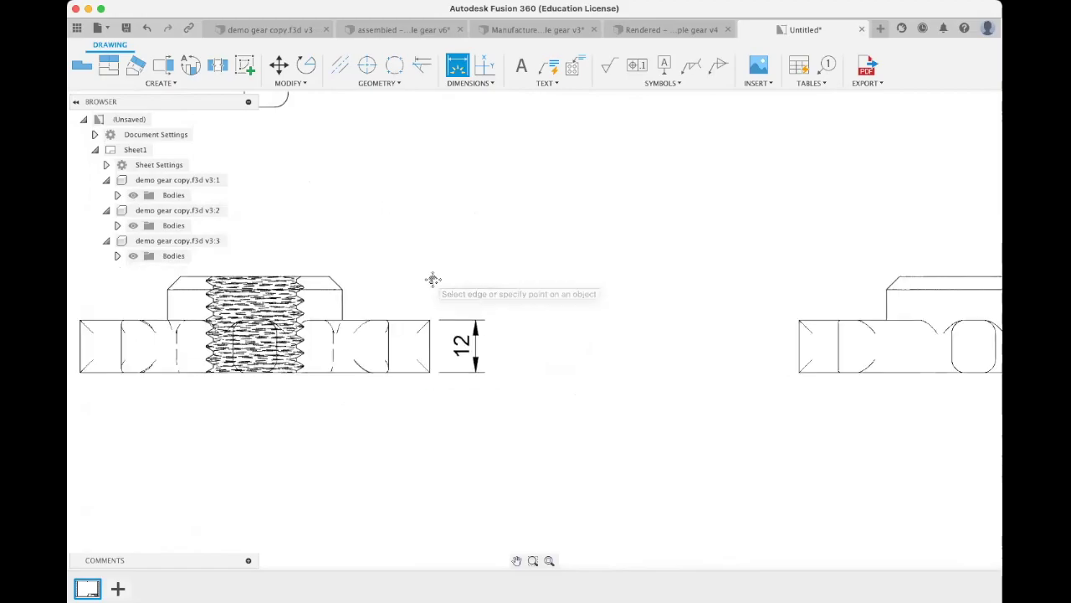
{"action": "middle_click_drag", "start_coordinate": [432, 280], "coordinate": [532, 311]}
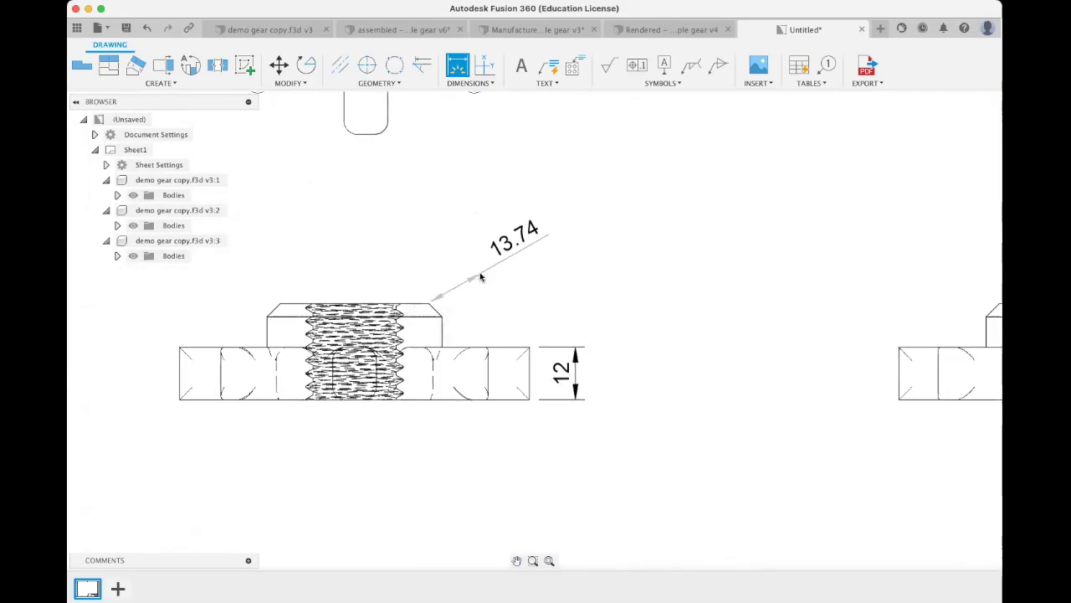
{"action": "left_click", "coordinate": [442, 317]}
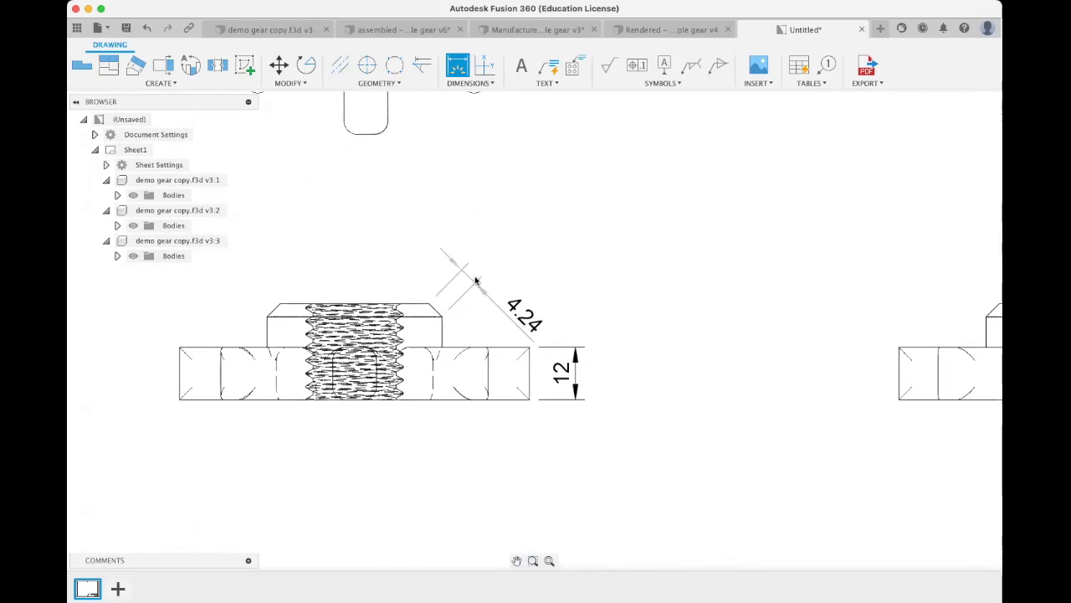
{"action": "scroll", "coordinate": [384, 238], "scroll_direction": "up", "scroll_amount": 10}
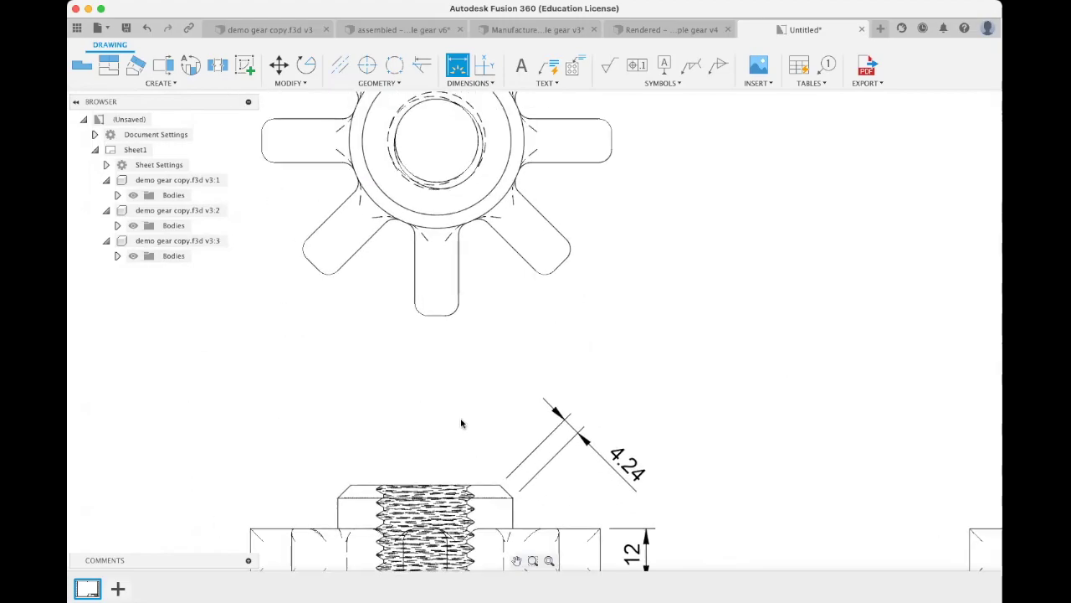
{"action": "left_click", "coordinate": [530, 213]}
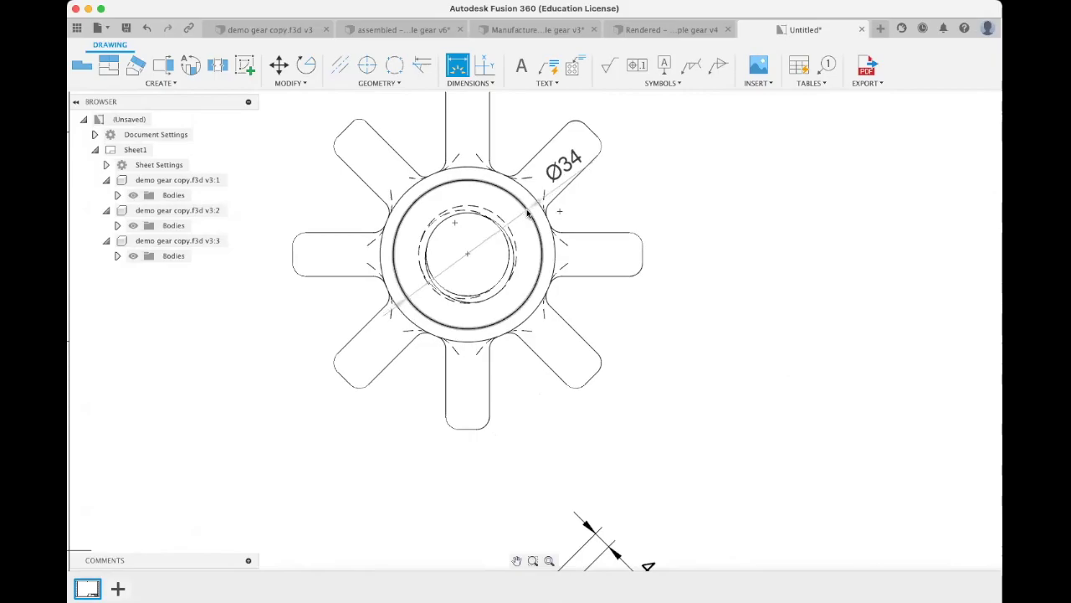
{"action": "left_click", "coordinate": [705, 169]}
{"action": "scroll", "coordinate": [750, 316], "scroll_direction": "down", "scroll_amount": 5}
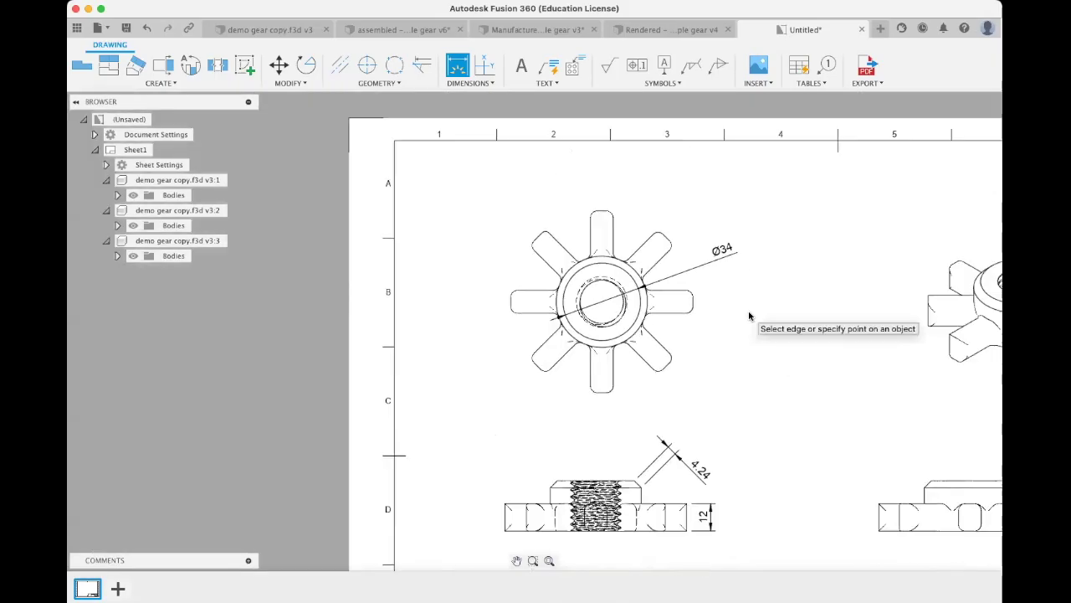
{"action": "scroll", "coordinate": [596, 254], "scroll_direction": "up", "scroll_amount": 3}
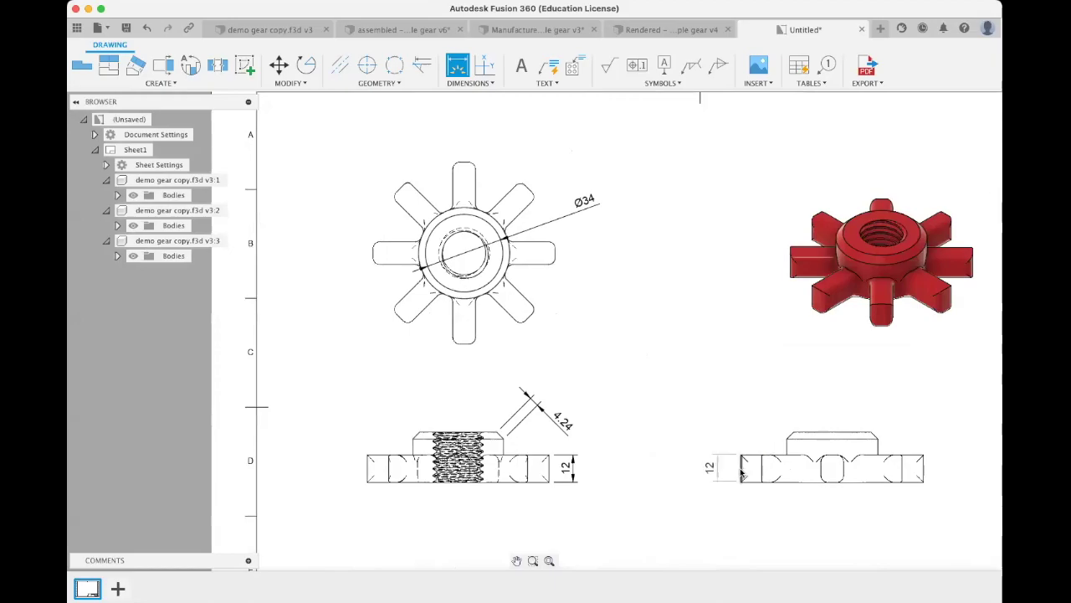
{"action": "left_click", "coordinate": [921, 476]}
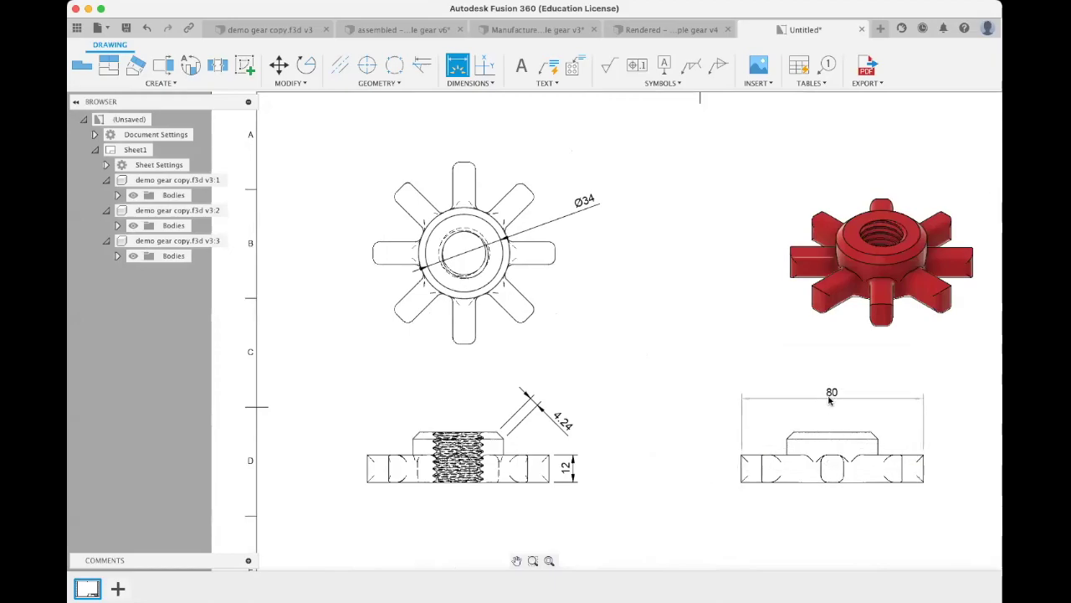
{"action": "left_click", "coordinate": [833, 404]}
{"action": "scroll", "coordinate": [770, 407], "scroll_direction": "down", "scroll_amount": 5}
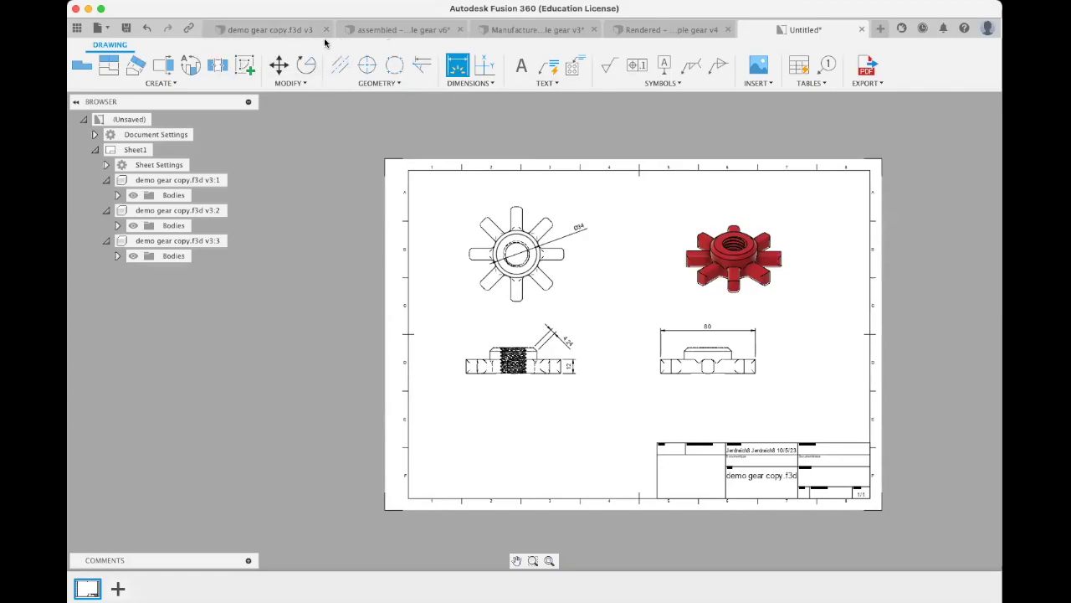
Switch to the assembled example gear document and orbit to frame the plate and gear
{"action": "left_click", "coordinate": [285, 31]}
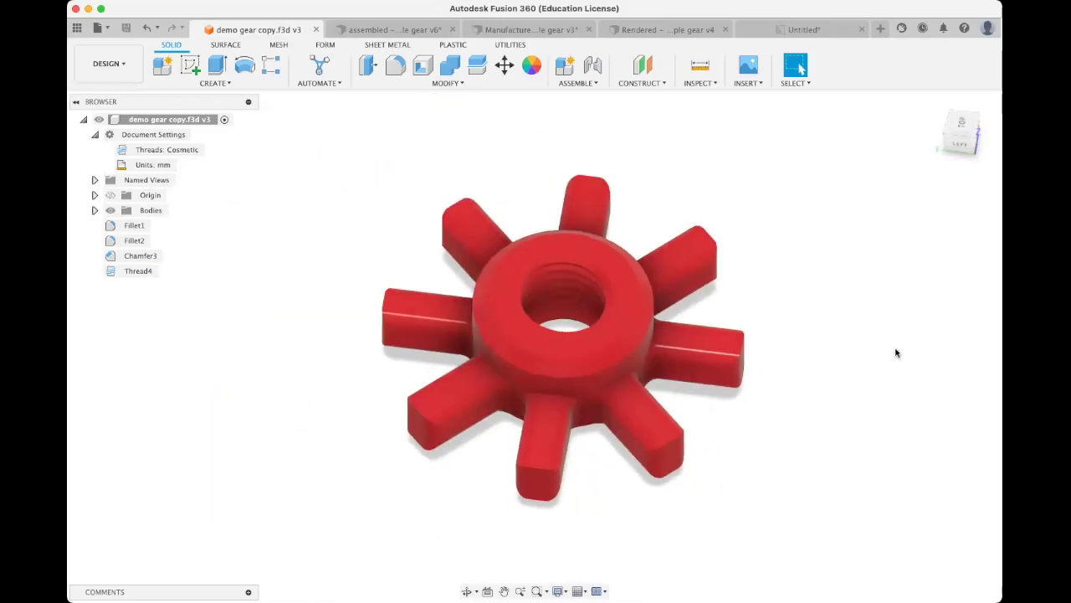
{"action": "mouse_move", "coordinate": [854, 330]}
{"action": "middle_mouse_down", "text": "shift"}
{"action": "mouse_move", "coordinate": [825, 332]}
{"action": "mouse_move", "coordinate": [861, 307]}
{"action": "mouse_move", "coordinate": [862, 327]}
{"action": "middle_mouse_up", "text": "shift"}
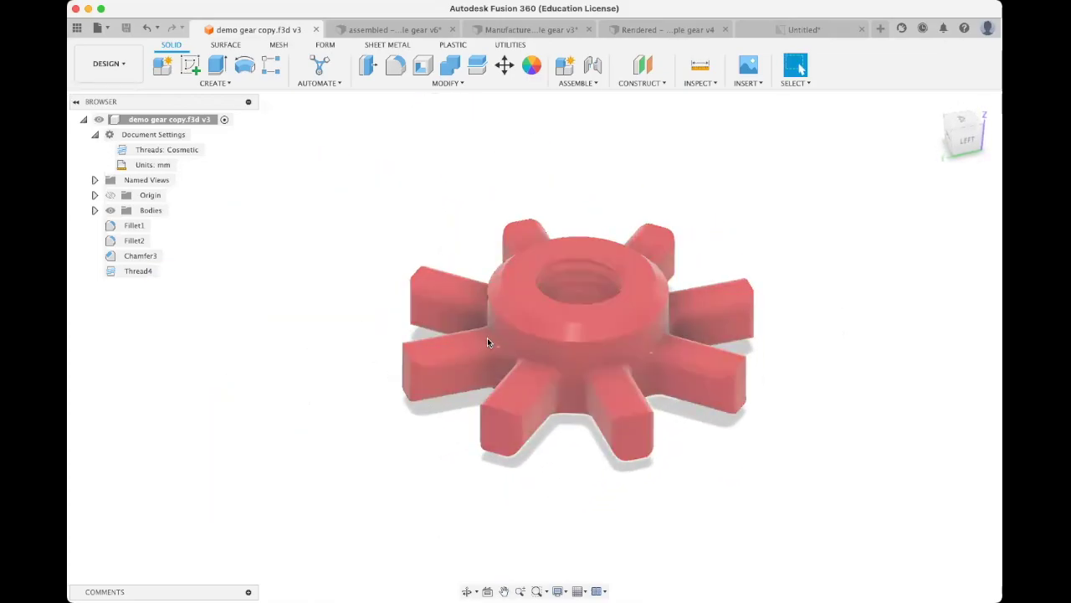
{"action": "left_click", "coordinate": [397, 31]}
{"action": "middle_click_drag", "start_coordinate": [522, 352], "coordinate": [536, 421], "text": "shift"}
{"action": "middle_click_drag", "start_coordinate": [620, 350], "coordinate": [443, 301], "text": "shift"}
{"action": "middle_click_drag", "start_coordinate": [323, 428], "coordinate": [239, 282], "text": "shift"}
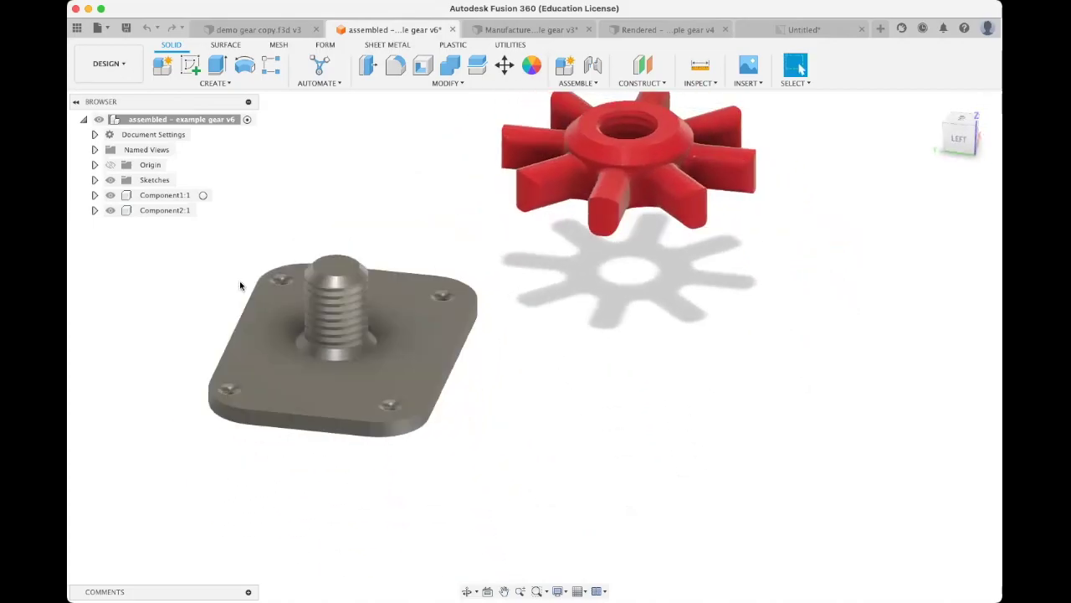
Activate the top-level assembly so gear and plate show solidly, viewed from above
{"action": "left_click", "coordinate": [202, 211]}
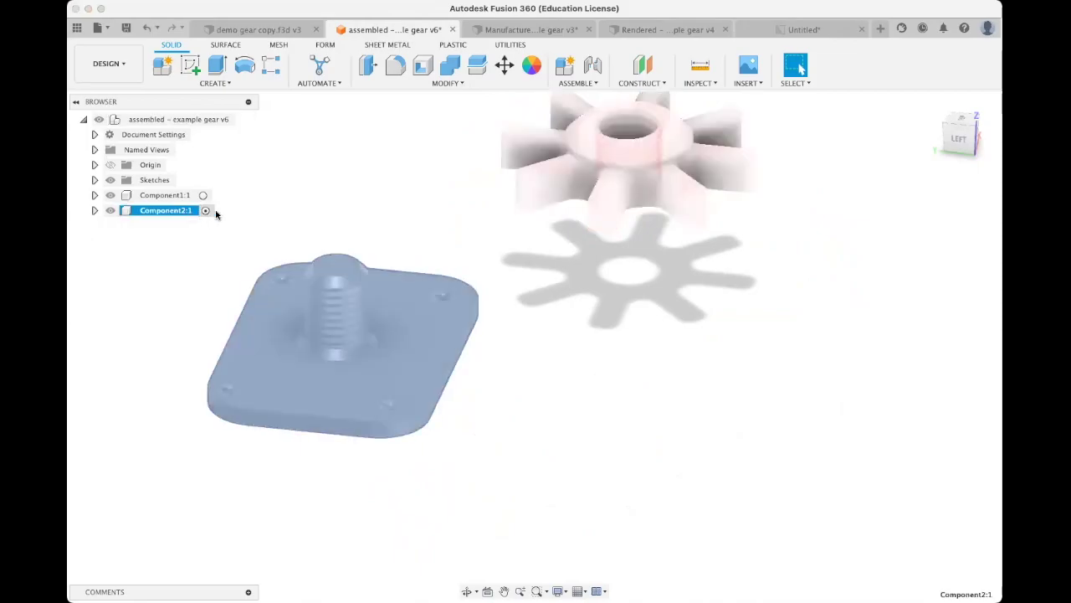
{"action": "left_click", "coordinate": [202, 196]}
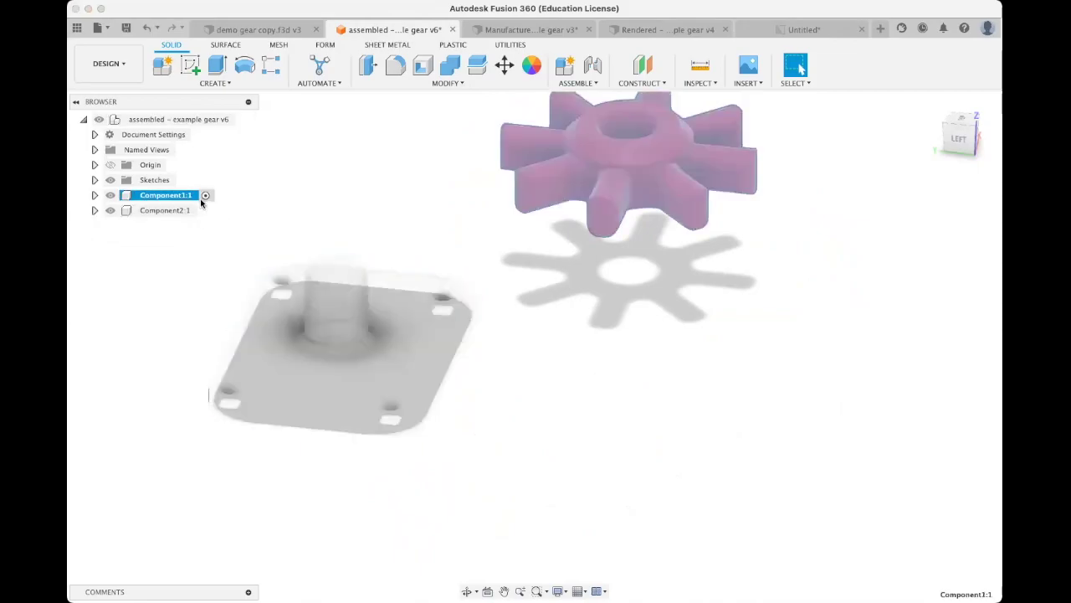
{"action": "left_click", "coordinate": [247, 119]}
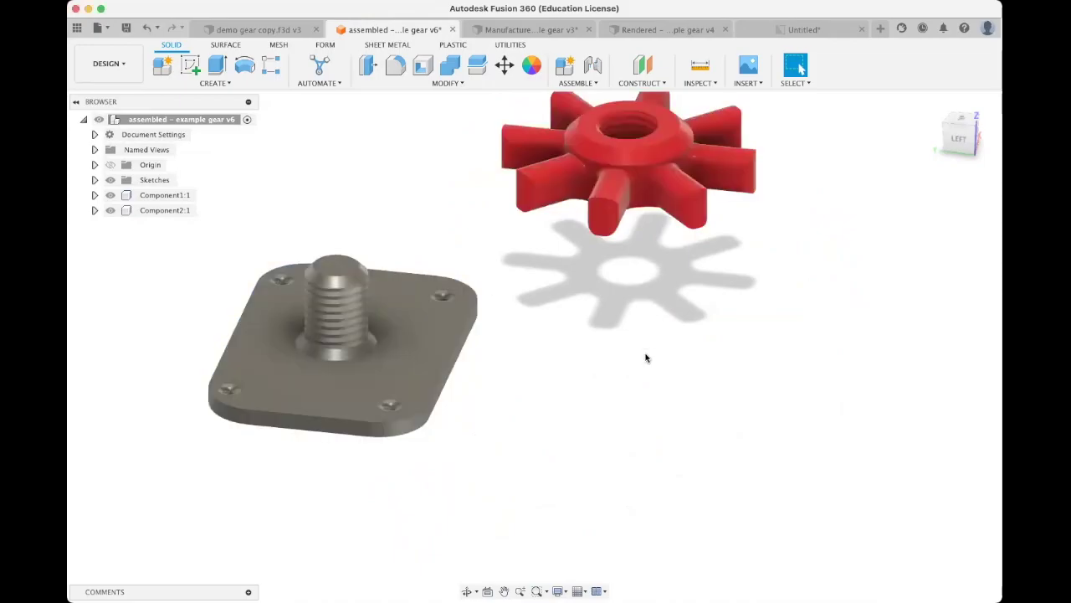
{"action": "middle_click_drag", "start_coordinate": [646, 358], "coordinate": [641, 151], "text": "shift"}
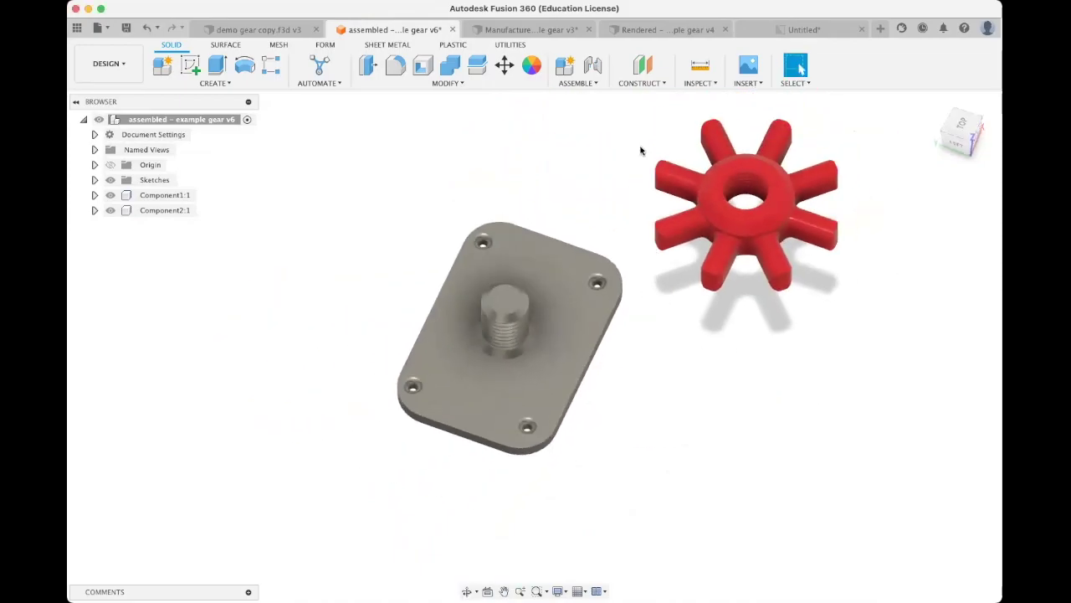
{"action": "left_click", "coordinate": [576, 83]}
Create Revolute 3, snapping the gear's centre ring onto the top of the plate's shaft
{"action": "left_click", "coordinate": [577, 108]}
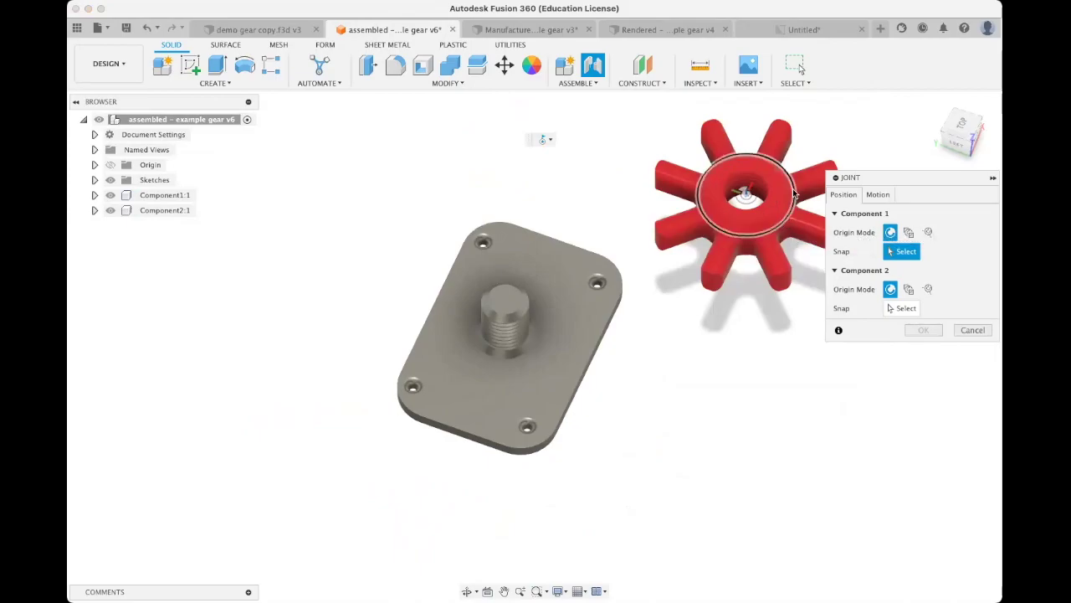
{"action": "left_click", "coordinate": [782, 203]}
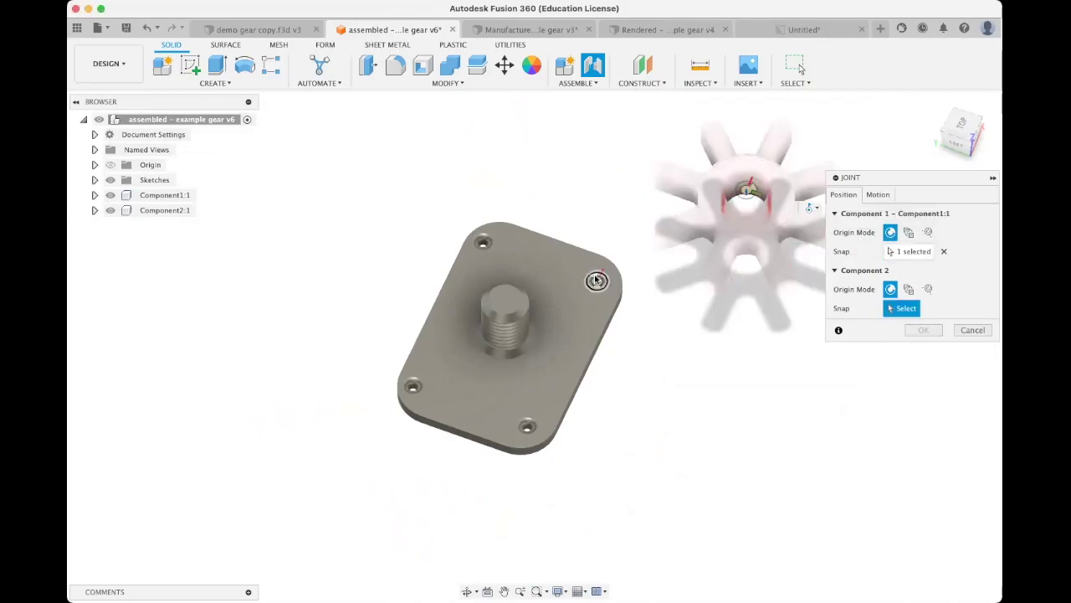
{"action": "left_click", "coordinate": [503, 302]}
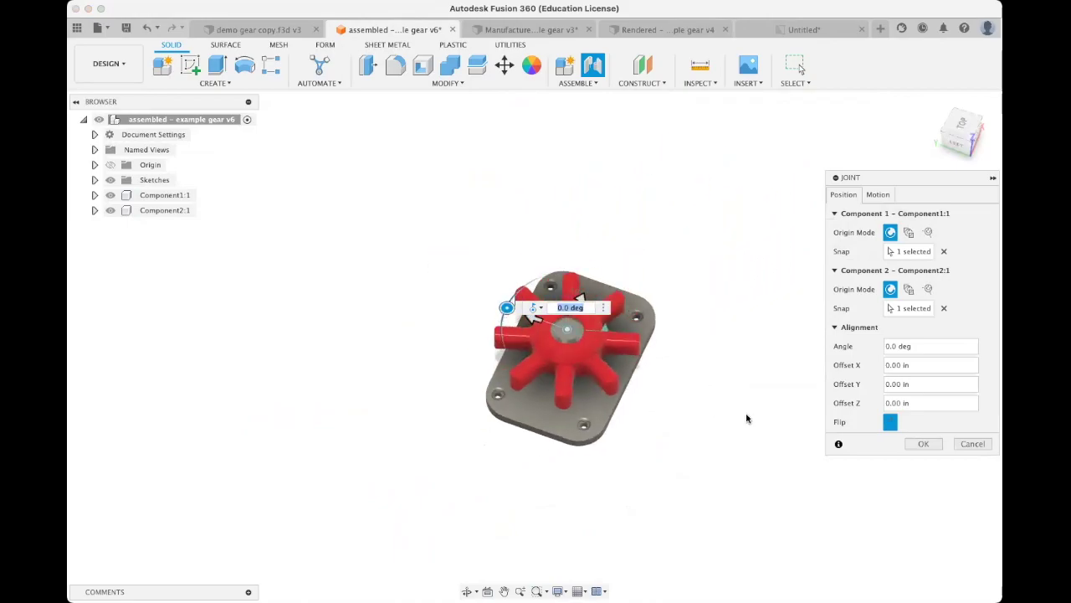
{"action": "mouse_move", "coordinate": [748, 419]}
{"action": "middle_mouse_down", "text": "shift"}
{"action": "mouse_move", "coordinate": [682, 383]}
{"action": "mouse_move", "coordinate": [770, 436]}
{"action": "mouse_move", "coordinate": [742, 399]}
{"action": "mouse_move", "coordinate": [762, 406]}
{"action": "middle_mouse_up", "text": "shift"}
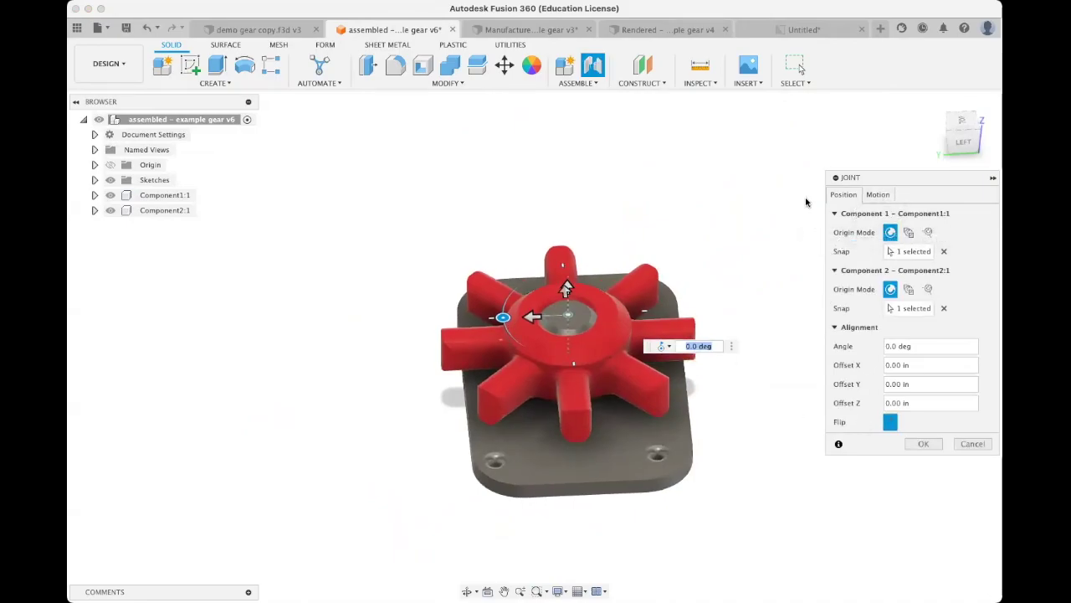
{"action": "middle_click_drag", "start_coordinate": [662, 261], "coordinate": [663, 196], "text": "shift"}
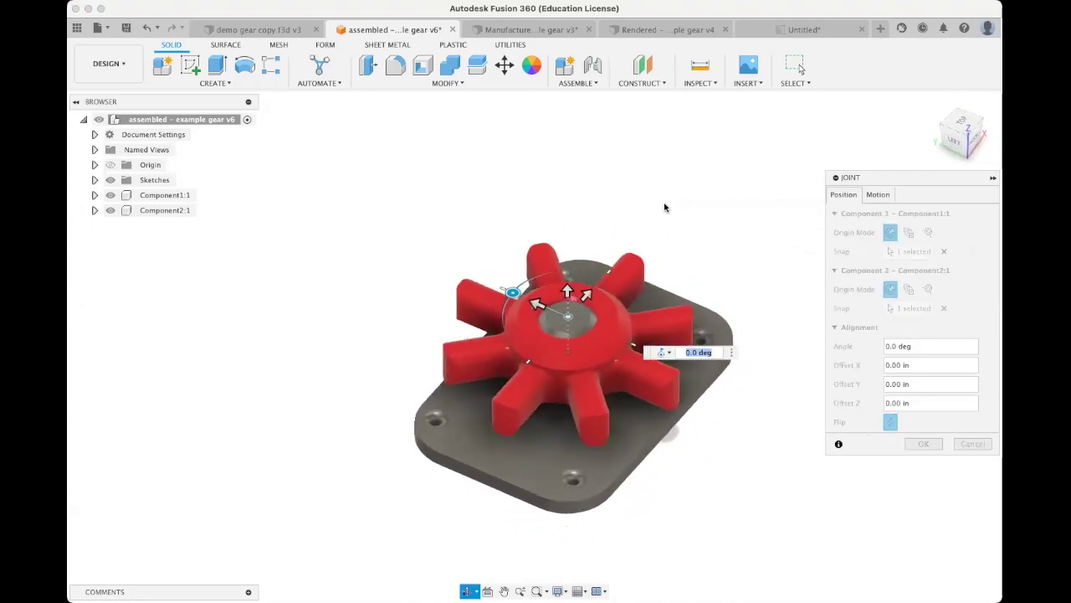
{"action": "middle_click_drag", "start_coordinate": [559, 204], "coordinate": [582, 251], "text": "shift"}
{"action": "left_click", "coordinate": [923, 444]}
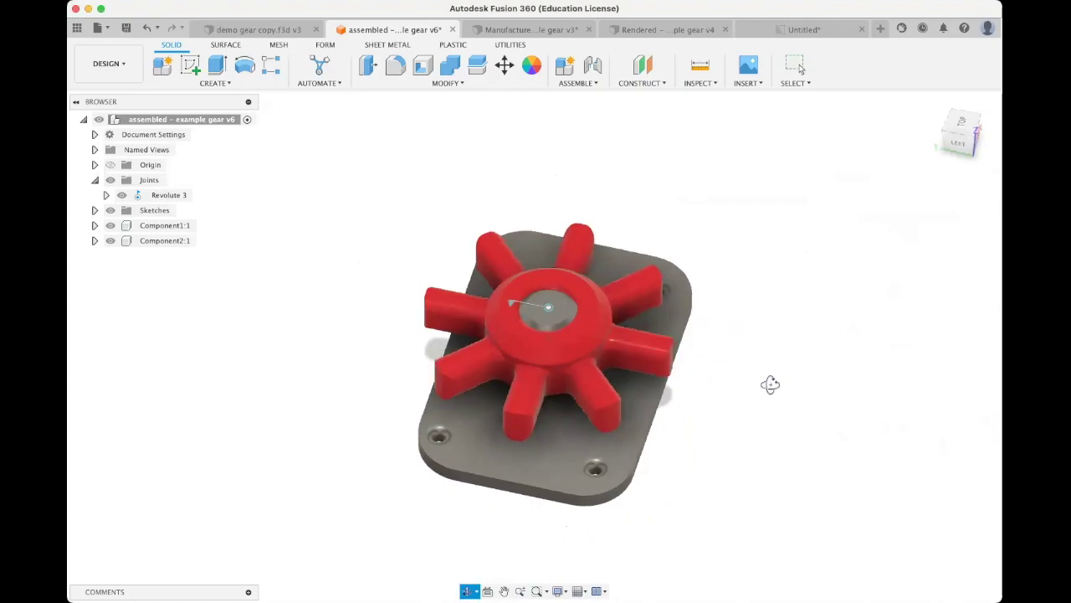
{"action": "middle_click_drag", "start_coordinate": [770, 383], "coordinate": [729, 361], "text": "shift"}
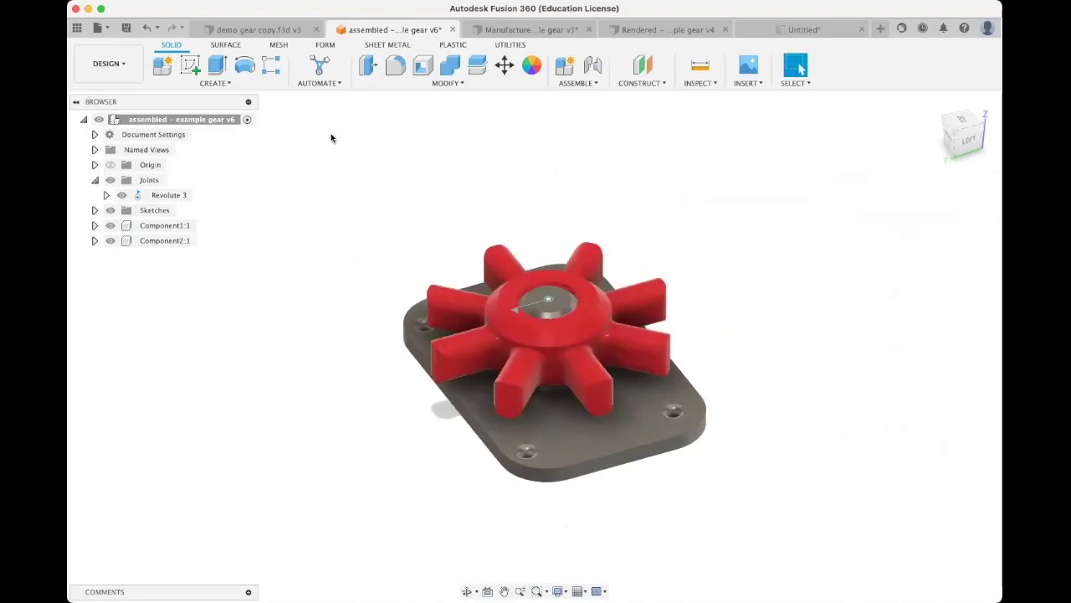
{"action": "middle_click_drag", "start_coordinate": [585, 210], "coordinate": [577, 210], "text": "shift"}
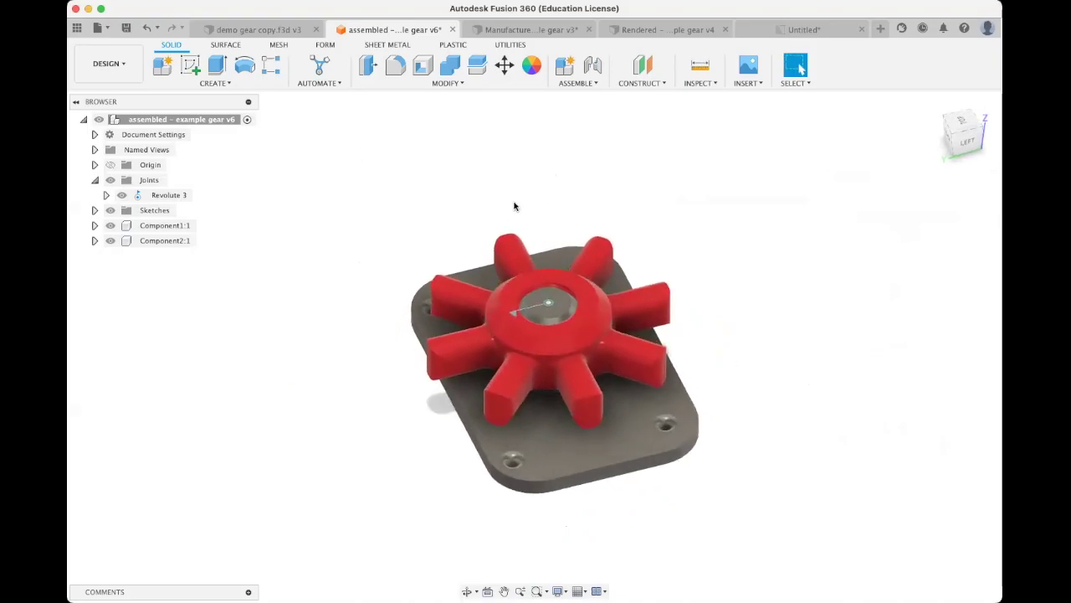
{"action": "left_click", "coordinate": [112, 73]}
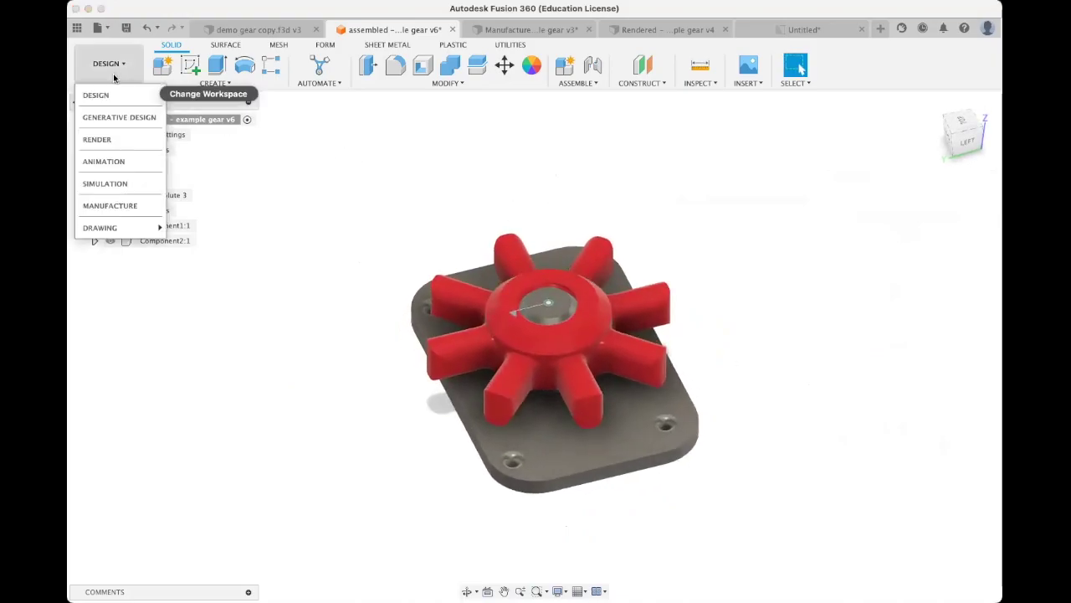
In the Render workspace, apply the Brass - Polished appearance to the gear
{"action": "left_click", "coordinate": [97, 139]}
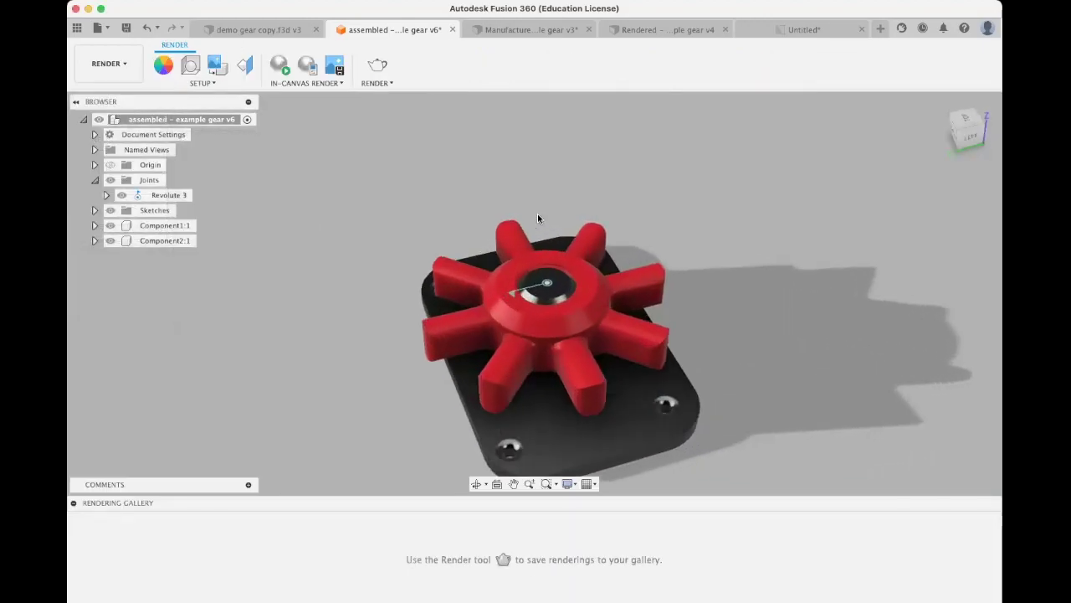
{"action": "middle_click_drag", "start_coordinate": [639, 215], "coordinate": [567, 228], "text": "shift"}
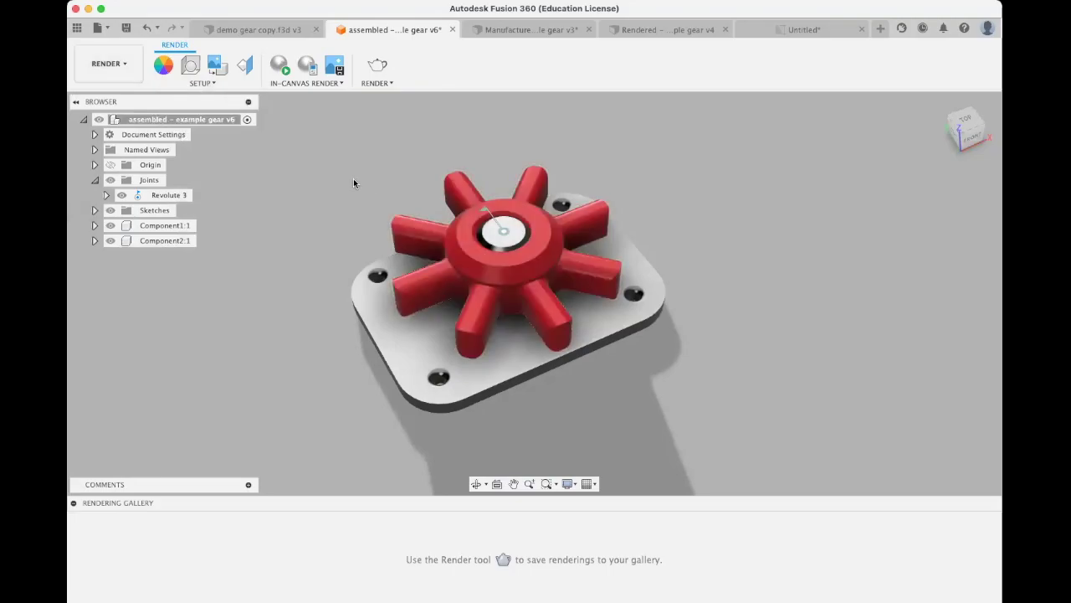
{"action": "left_click", "coordinate": [464, 270]}
{"action": "right_click", "coordinate": [464, 269]}
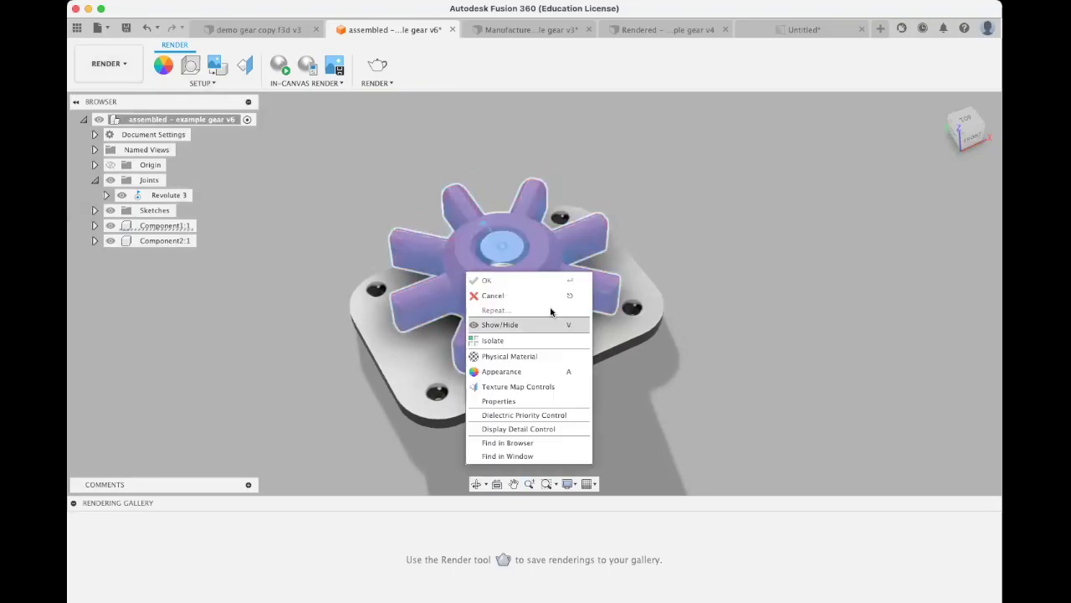
{"action": "left_click", "coordinate": [528, 371]}
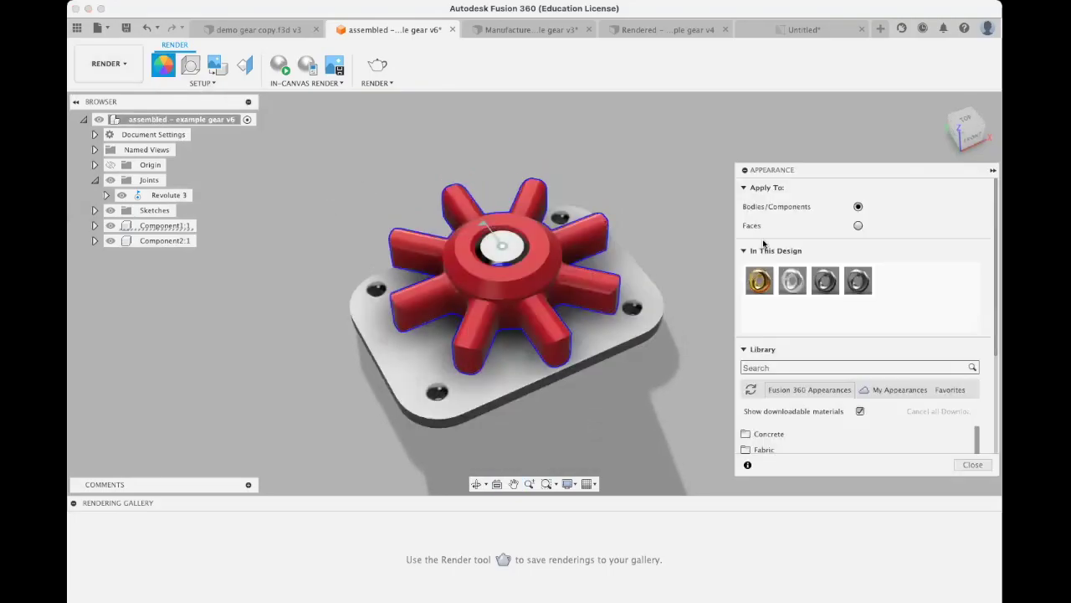
{"action": "left_click_drag", "start_coordinate": [759, 281], "coordinate": [538, 260]}
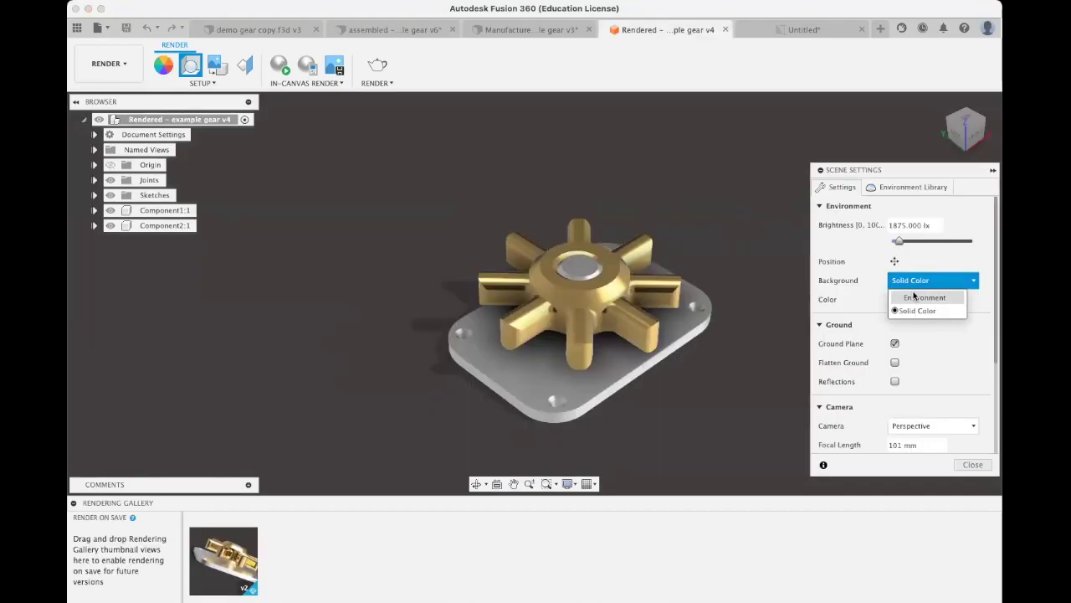
Try the Plaza lighting environment, then switch the scene to Photobooth
{"action": "left_click", "coordinate": [913, 294]}
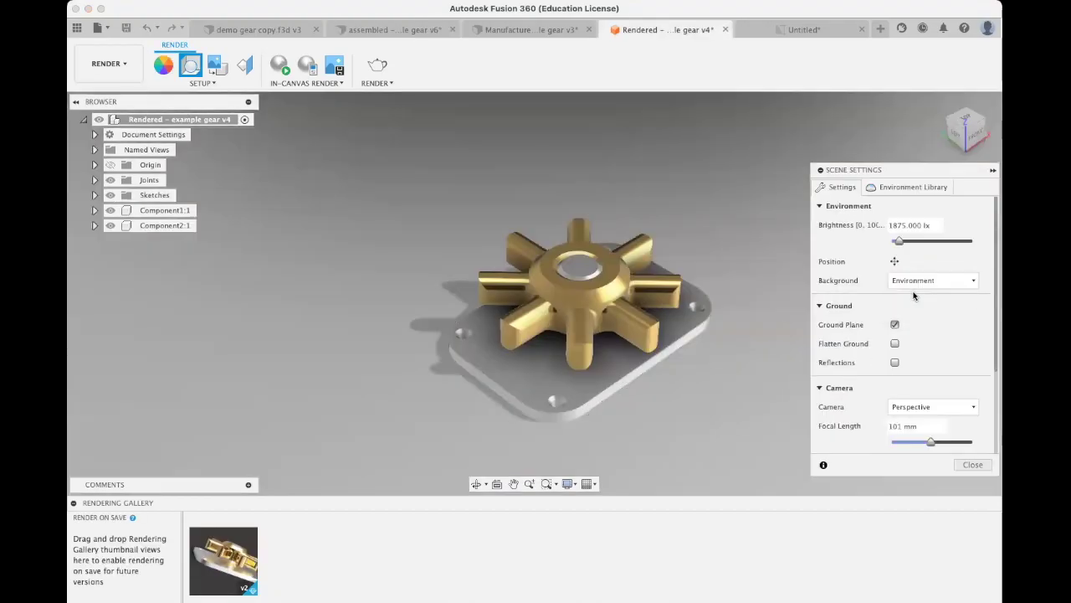
{"action": "left_click", "coordinate": [911, 187]}
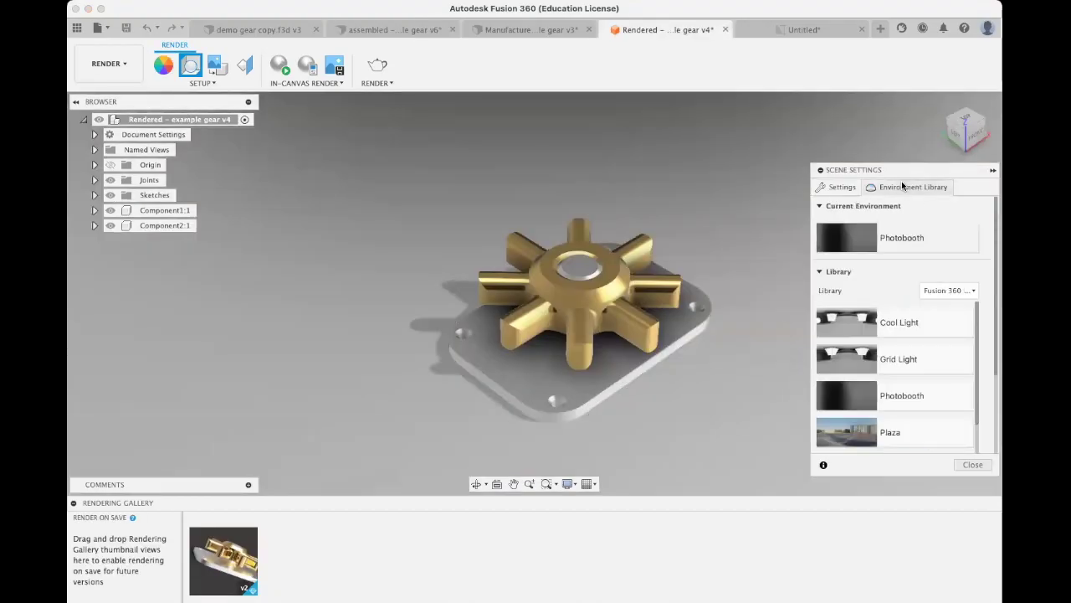
{"action": "scroll", "coordinate": [862, 359], "scroll_direction": "down", "scroll_amount": 3}
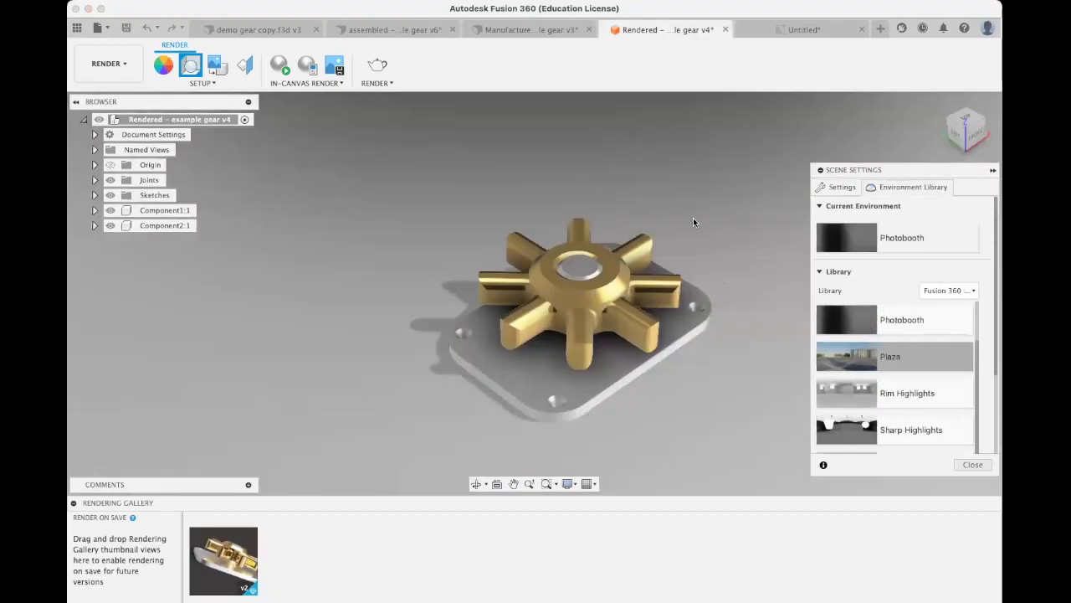
{"action": "left_click_drag", "start_coordinate": [717, 226], "coordinate": [720, 231]}
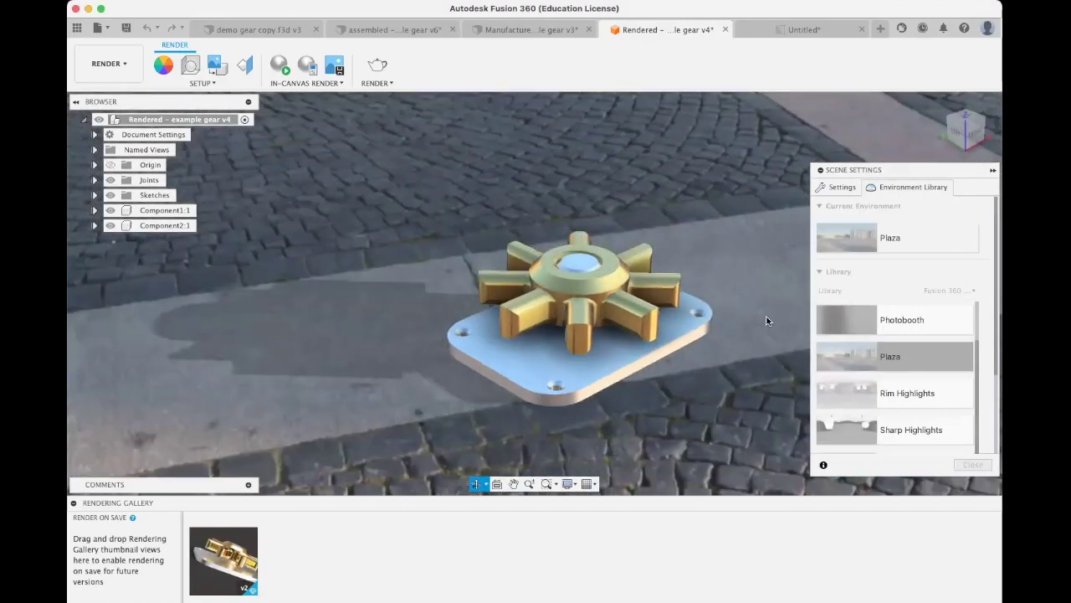
{"action": "middle_click_drag", "start_coordinate": [765, 316], "coordinate": [690, 347], "text": "shift"}
{"action": "scroll", "coordinate": [690, 347], "scroll_direction": "down", "scroll_amount": 3}
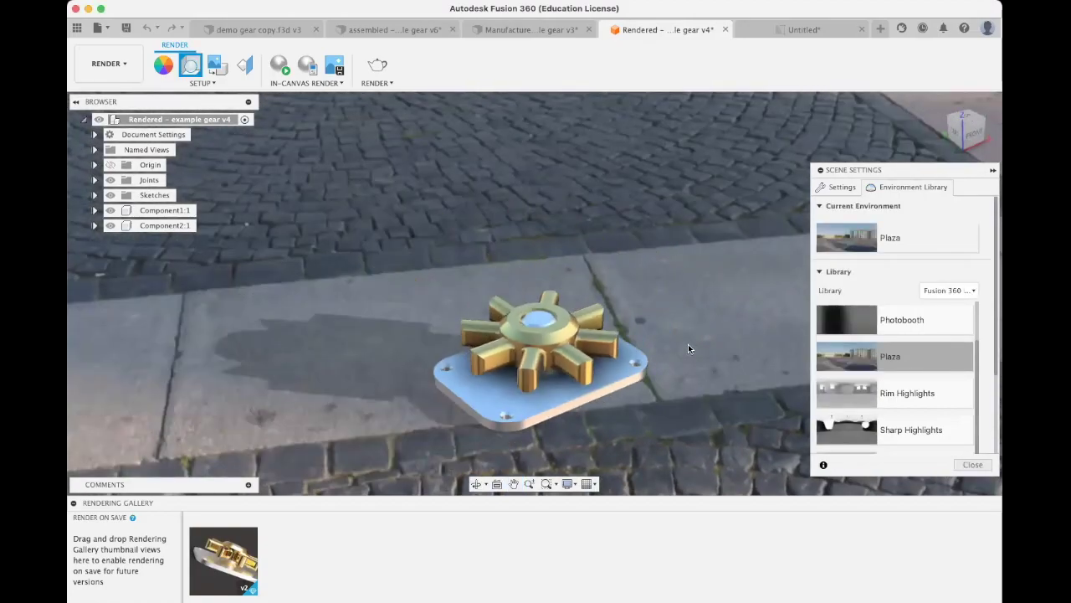
{"action": "middle_click_drag", "start_coordinate": [756, 232], "coordinate": [711, 255], "text": "shift"}
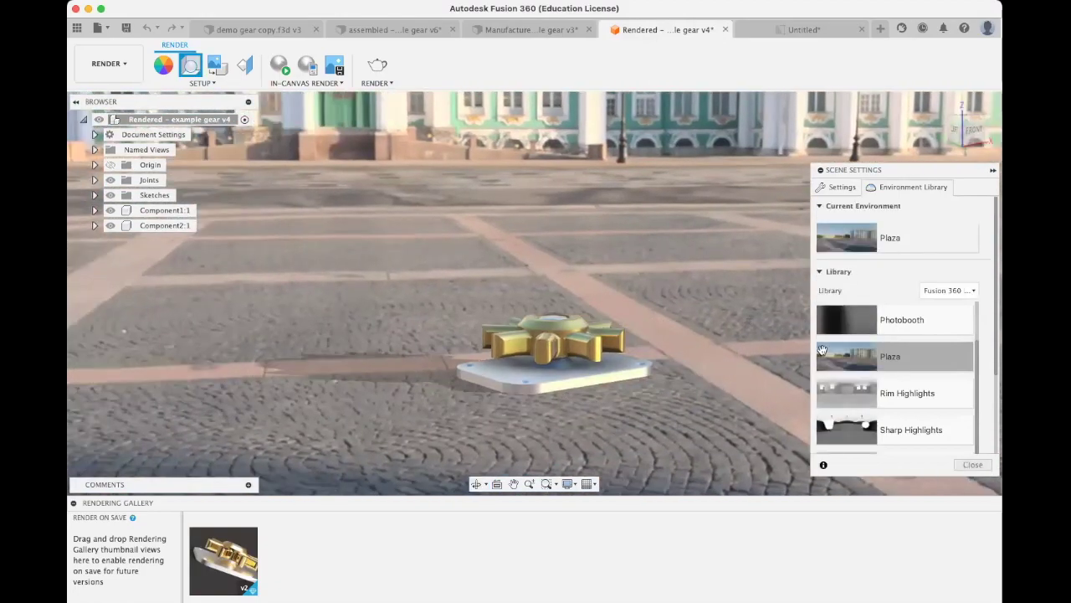
{"action": "left_click_drag", "start_coordinate": [904, 321], "coordinate": [720, 308]}
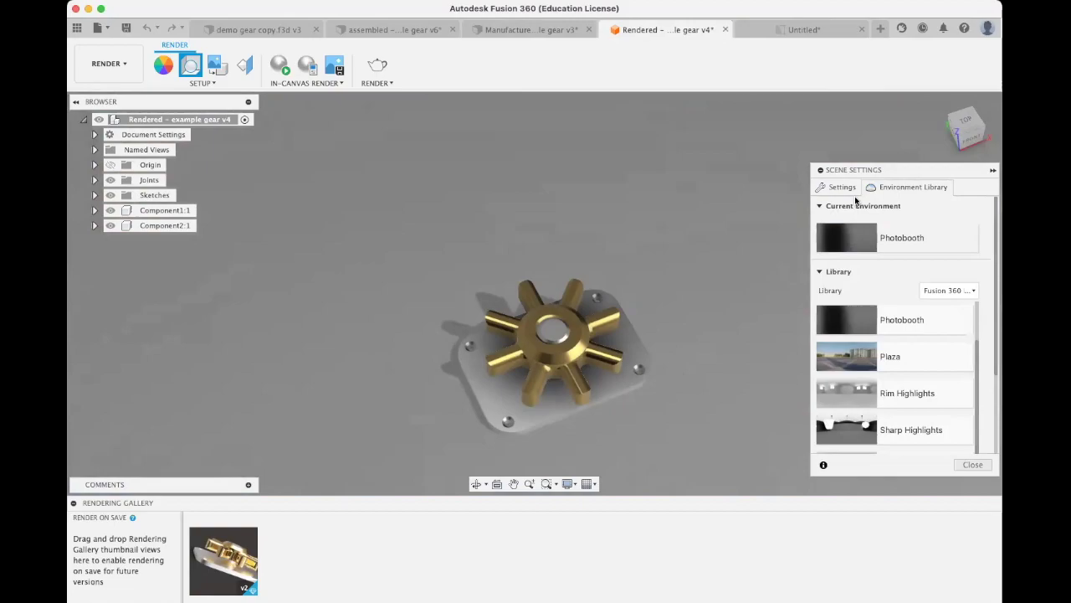
Raise environment brightness to 2187.500 lx and turn on ground reflections
{"action": "left_click", "coordinate": [840, 187]}
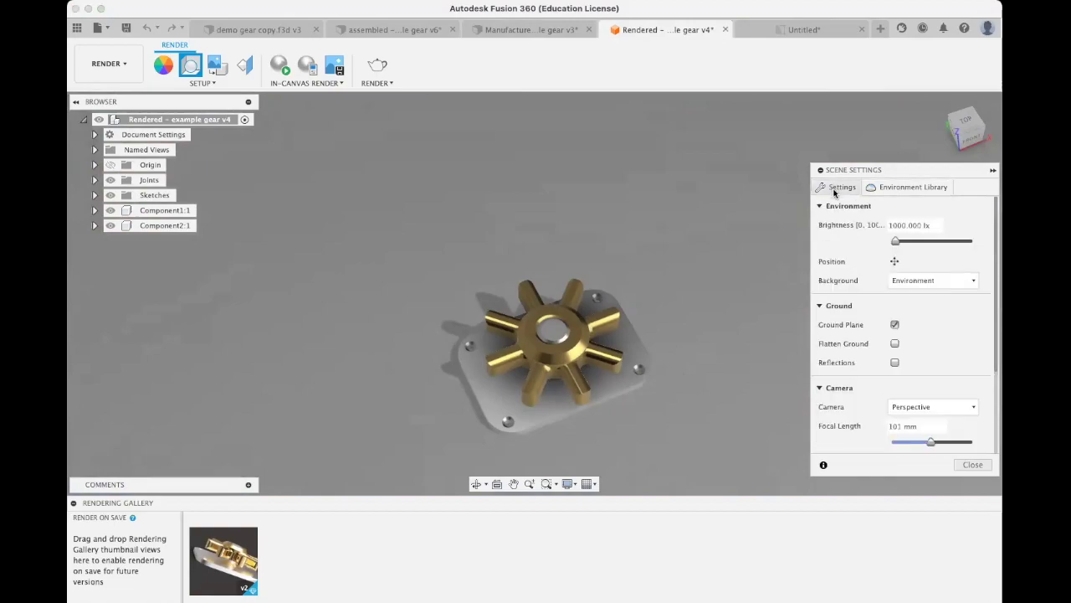
{"action": "left_click_drag", "start_coordinate": [897, 240], "coordinate": [900, 240]}
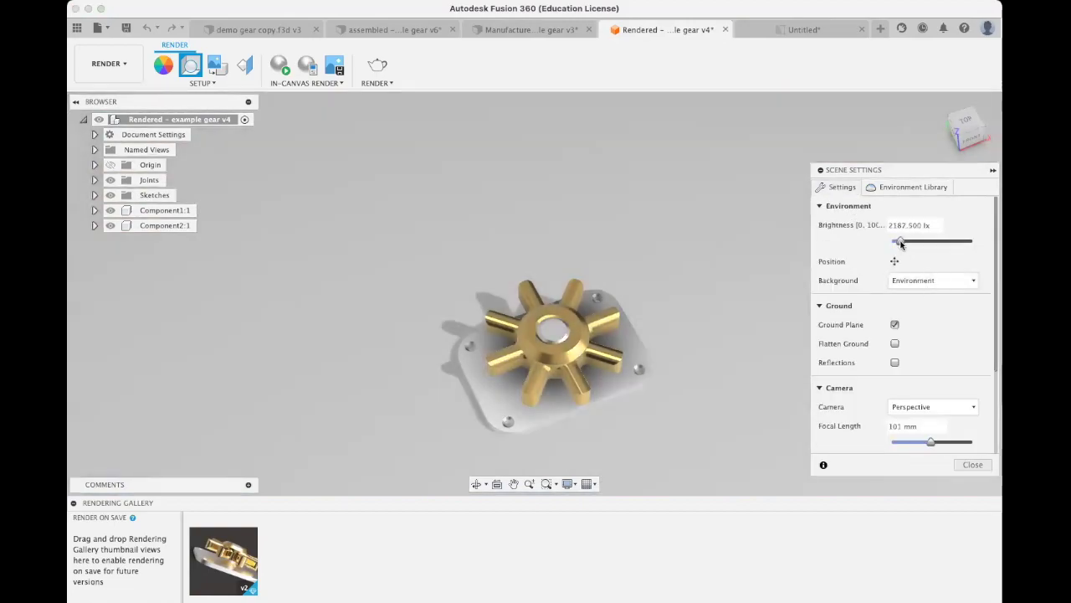
{"action": "left_click", "coordinate": [895, 363]}
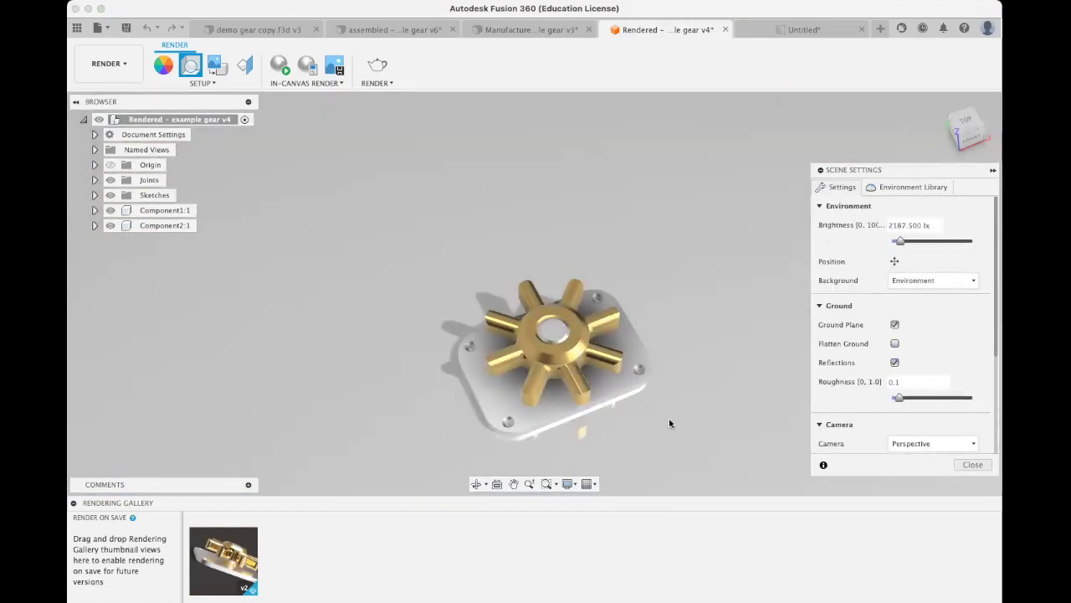
Lengthen the camera focal length to 118 mm and enlarge the gear assembly in view
{"action": "scroll", "coordinate": [906, 383], "scroll_direction": "down", "scroll_amount": 3}
{"action": "scroll", "coordinate": [903, 352], "scroll_direction": "down", "scroll_amount": 1}
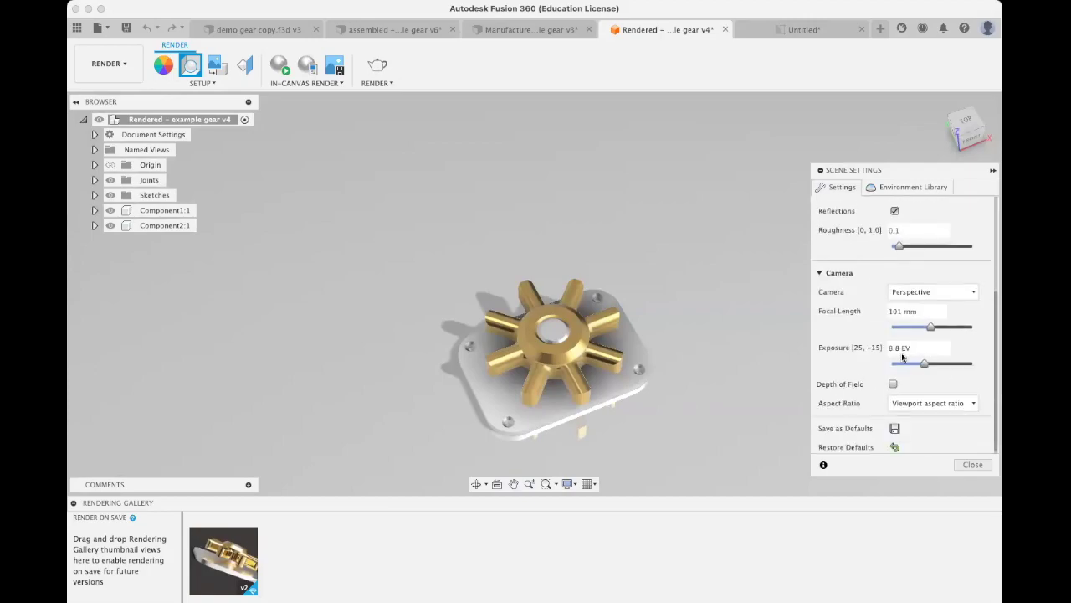
{"action": "left_click_drag", "start_coordinate": [932, 324], "coordinate": [938, 326]}
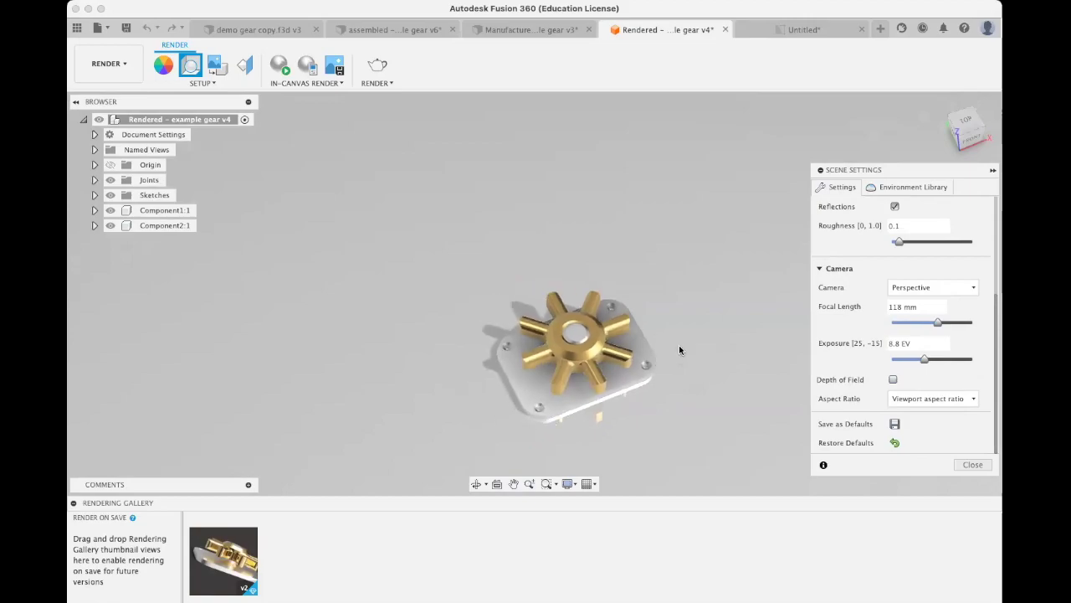
{"action": "middle_click_drag", "start_coordinate": [679, 351], "coordinate": [701, 335], "text": "shift"}
{"action": "scroll", "coordinate": [685, 302], "scroll_direction": "up", "scroll_amount": 2}
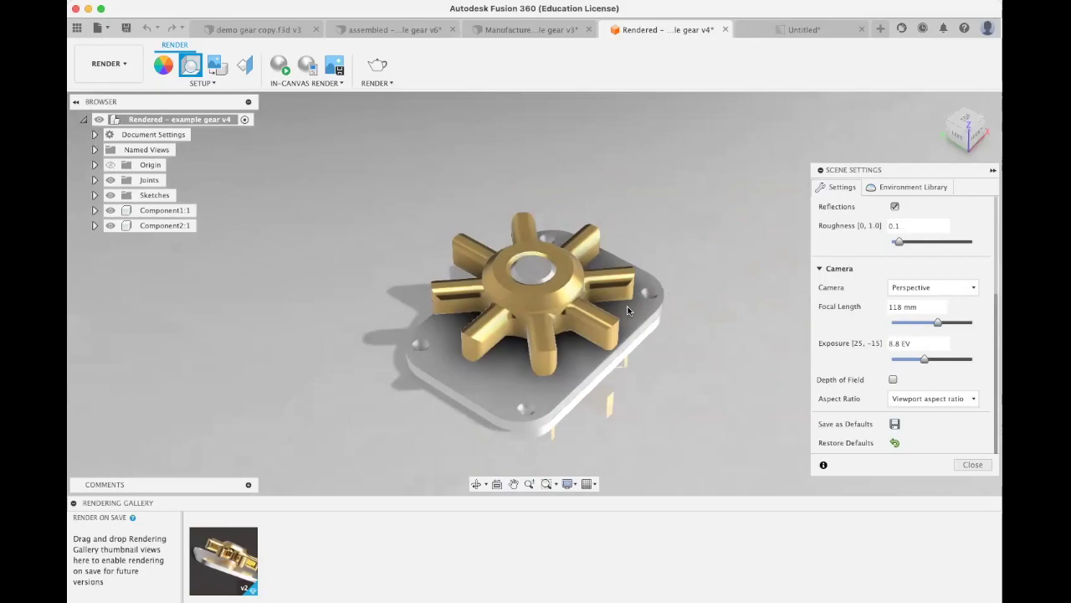
Open the saved gold gear rendering from the Rendering Gallery, inspect it, and close it
{"action": "double_click", "coordinate": [223, 551]}
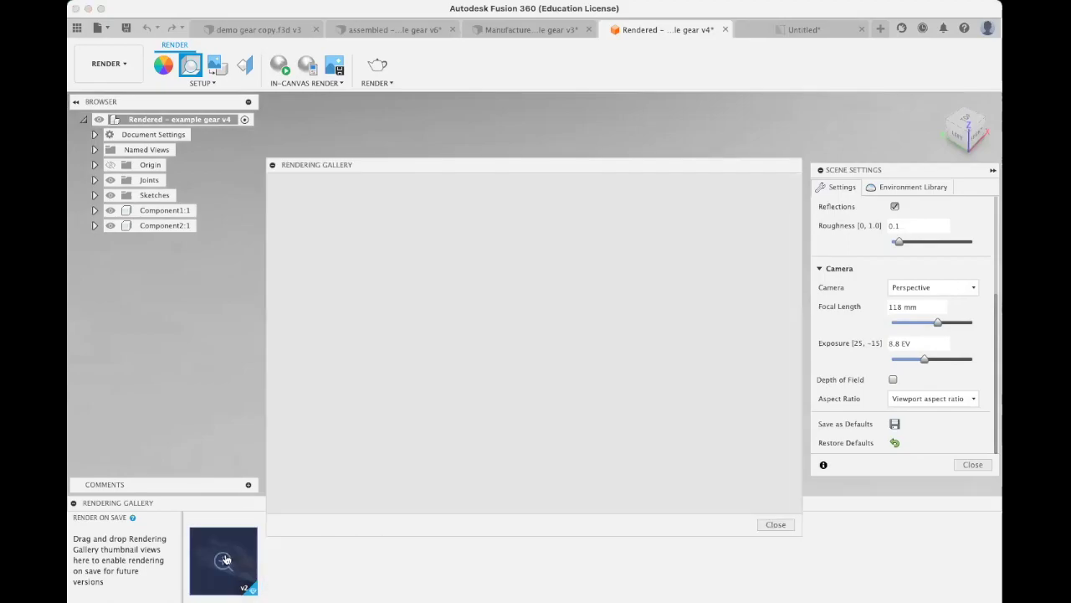
{"action": "left_click_drag", "start_coordinate": [501, 169], "coordinate": [481, 105]}
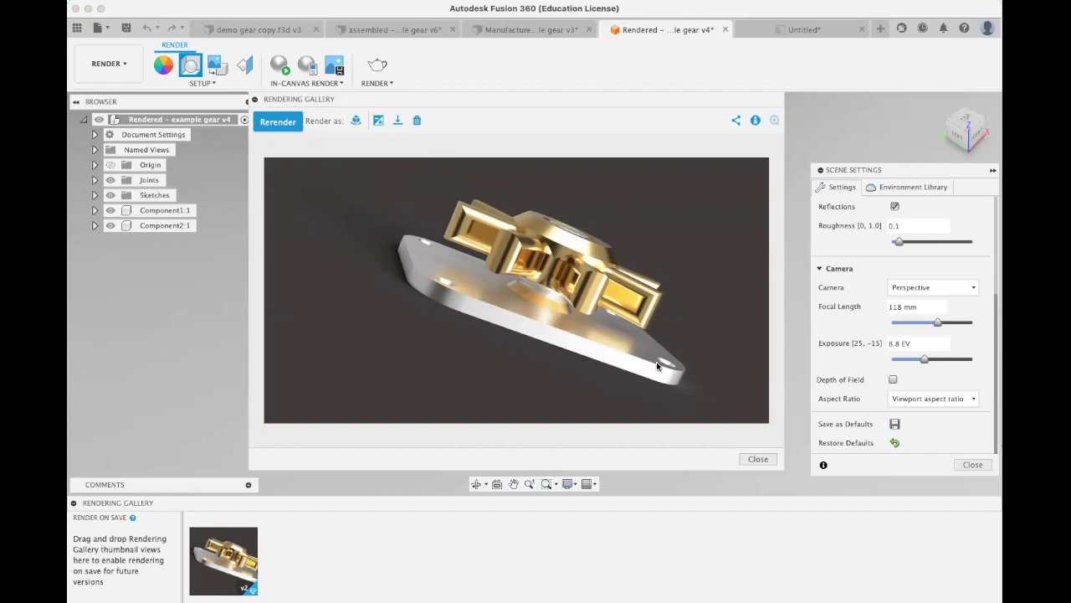
{"action": "left_click", "coordinate": [755, 459]}
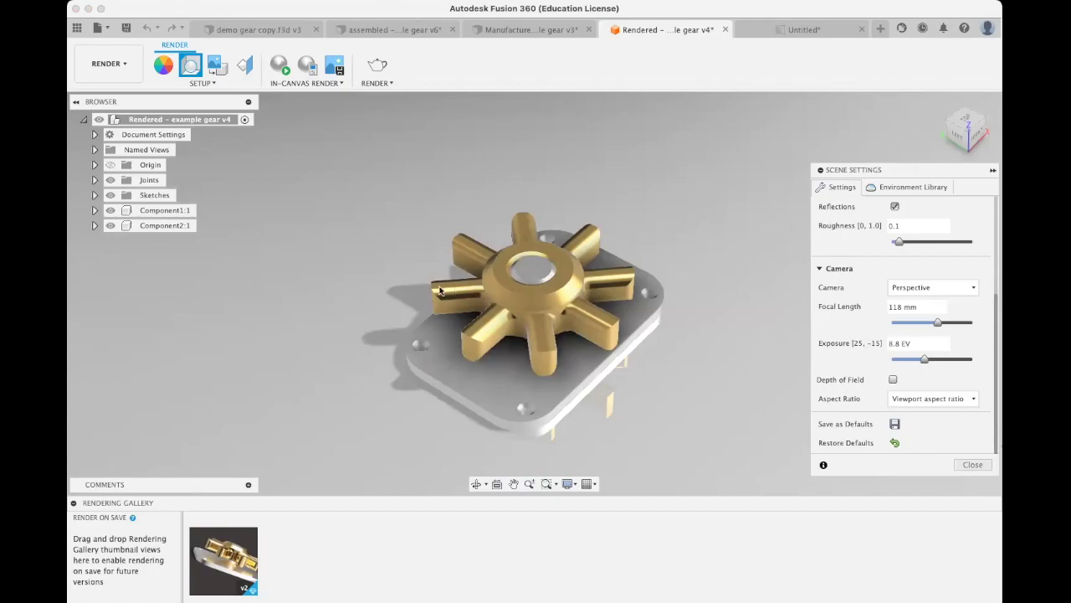
Put the assembled gear document into the Animation workspace
{"action": "left_click", "coordinate": [107, 63]}
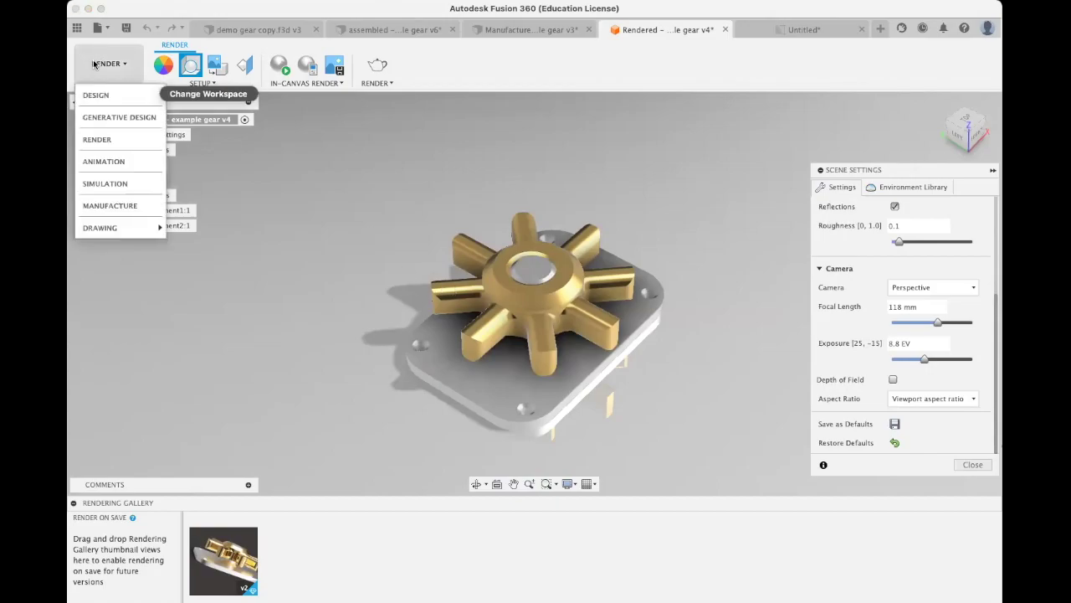
{"action": "left_click", "coordinate": [109, 161]}
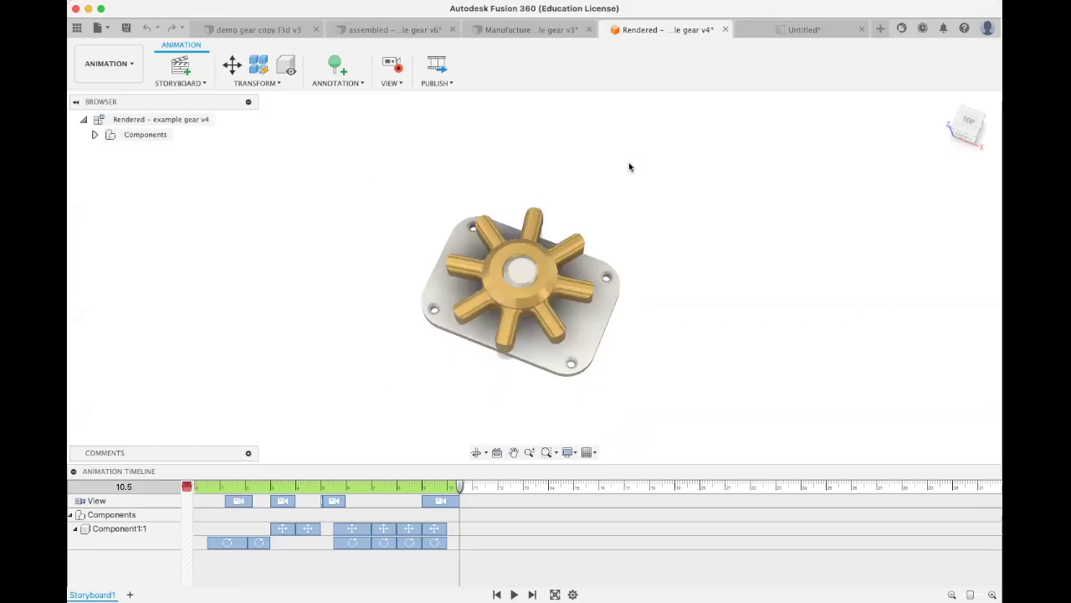
{"action": "left_click", "coordinate": [255, 30]}
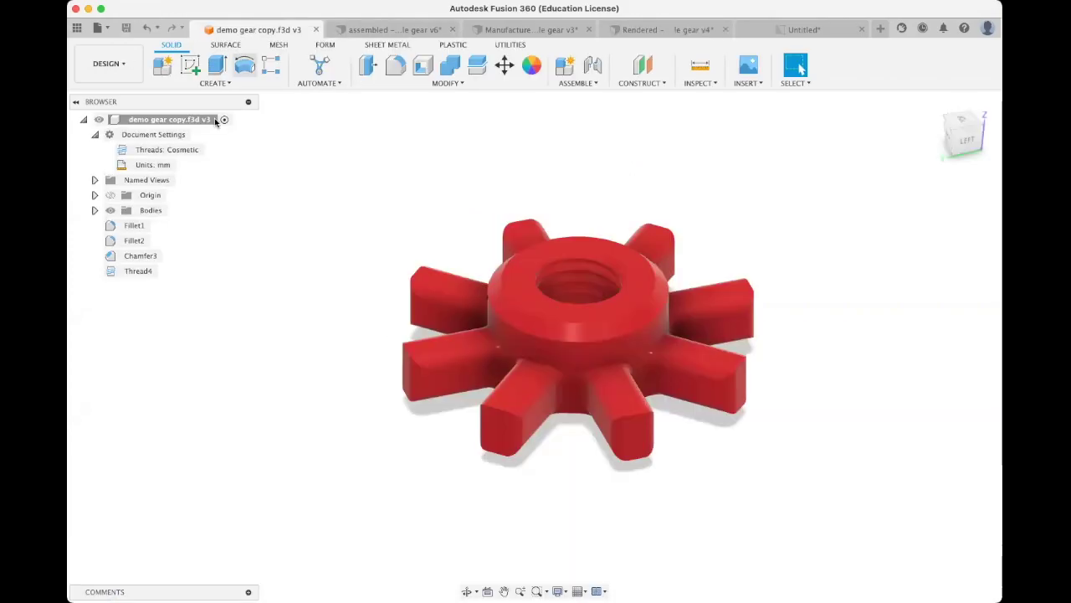
{"action": "left_click", "coordinate": [412, 31]}
{"action": "left_click", "coordinate": [107, 64]}
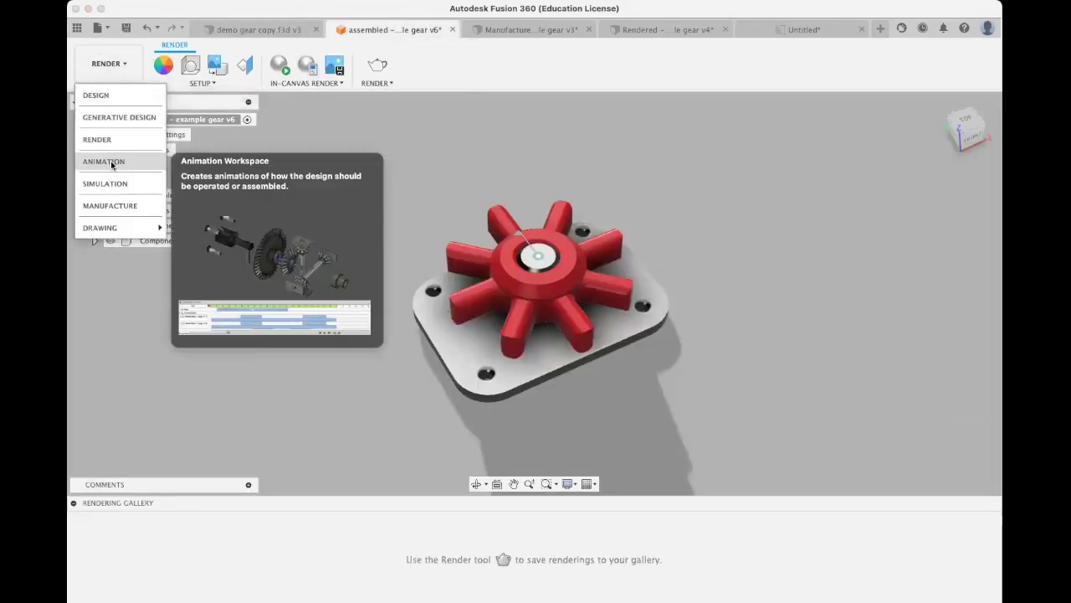
{"action": "left_click", "coordinate": [103, 161]}
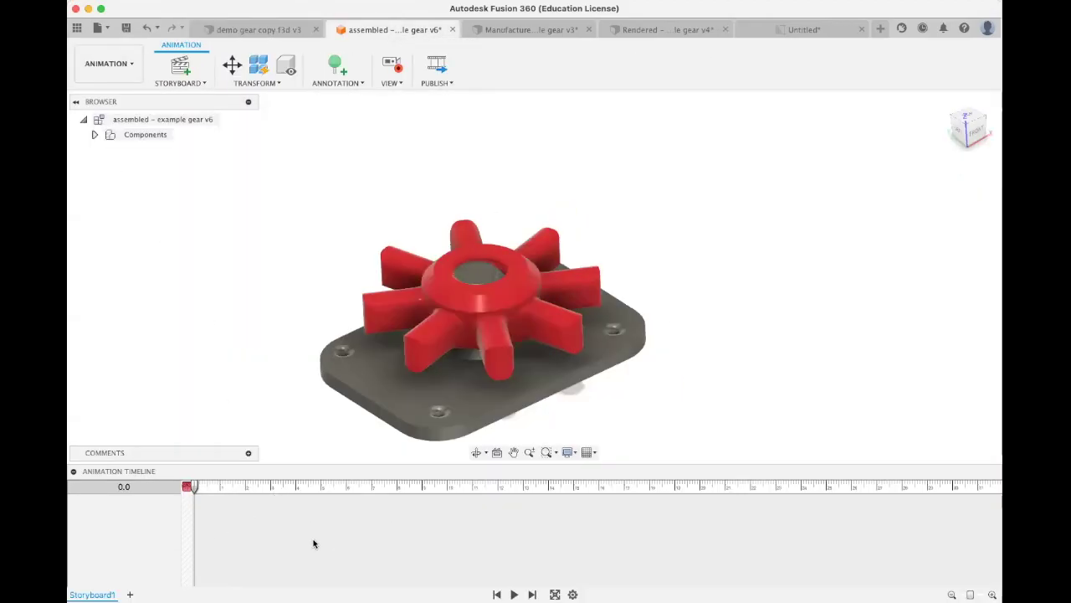
Orbit to a tilted top view and record a camera move at 1.2 seconds
{"action": "middle_click_drag", "start_coordinate": [281, 311], "coordinate": [382, 287], "text": "shift"}
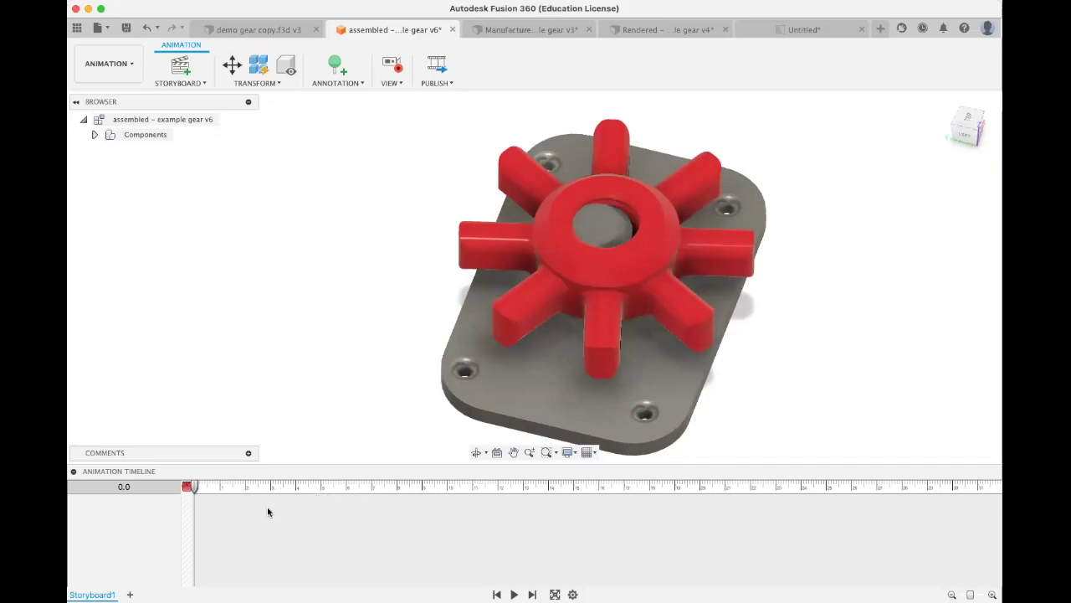
{"action": "left_click_drag", "start_coordinate": [195, 489], "coordinate": [224, 490]}
{"action": "middle_click_drag", "start_coordinate": [290, 320], "coordinate": [322, 299], "text": "shift"}
{"action": "left_click_drag", "start_coordinate": [290, 310], "coordinate": [282, 310]}
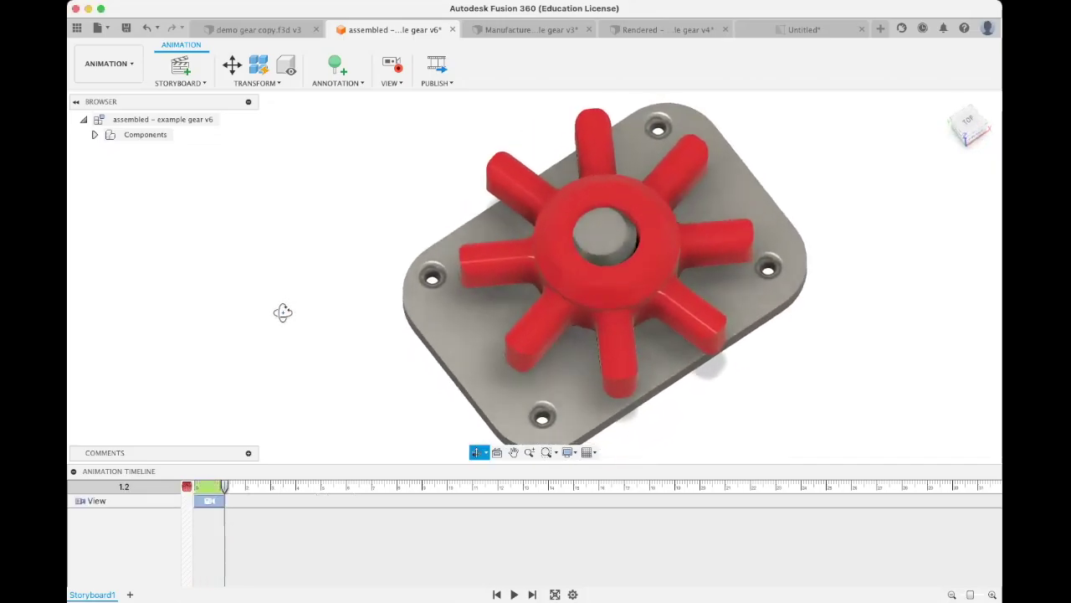
{"action": "key", "text": "Escape"}
Record pan and orbit camera moves at 2, 3 and 4 seconds
{"action": "left_click_drag", "start_coordinate": [223, 492], "coordinate": [249, 491]}
{"action": "scroll", "coordinate": [420, 364], "scroll_direction": "up", "scroll_amount": 10}
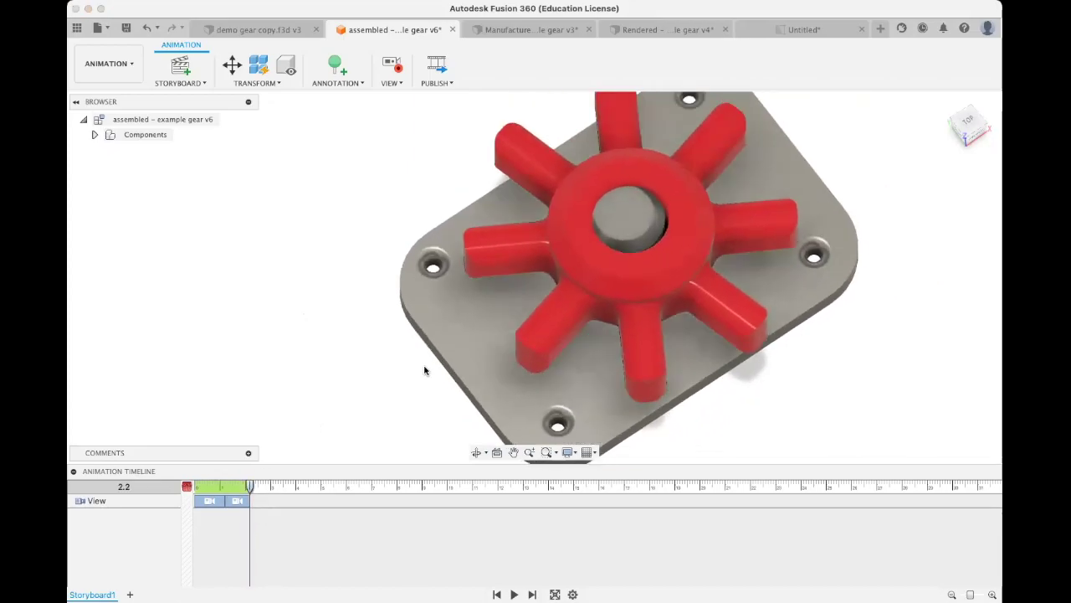
{"action": "middle_click_drag", "start_coordinate": [420, 365], "coordinate": [299, 337]}
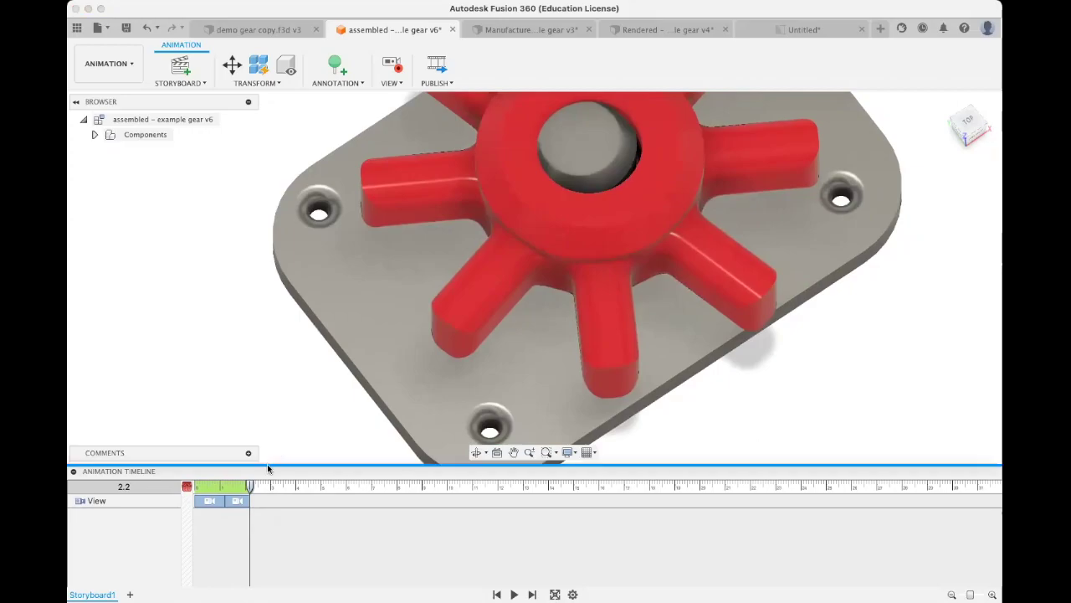
{"action": "left_click_drag", "start_coordinate": [250, 487], "coordinate": [272, 488]}
{"action": "scroll", "coordinate": [512, 231], "scroll_direction": "down", "scroll_amount": 8}
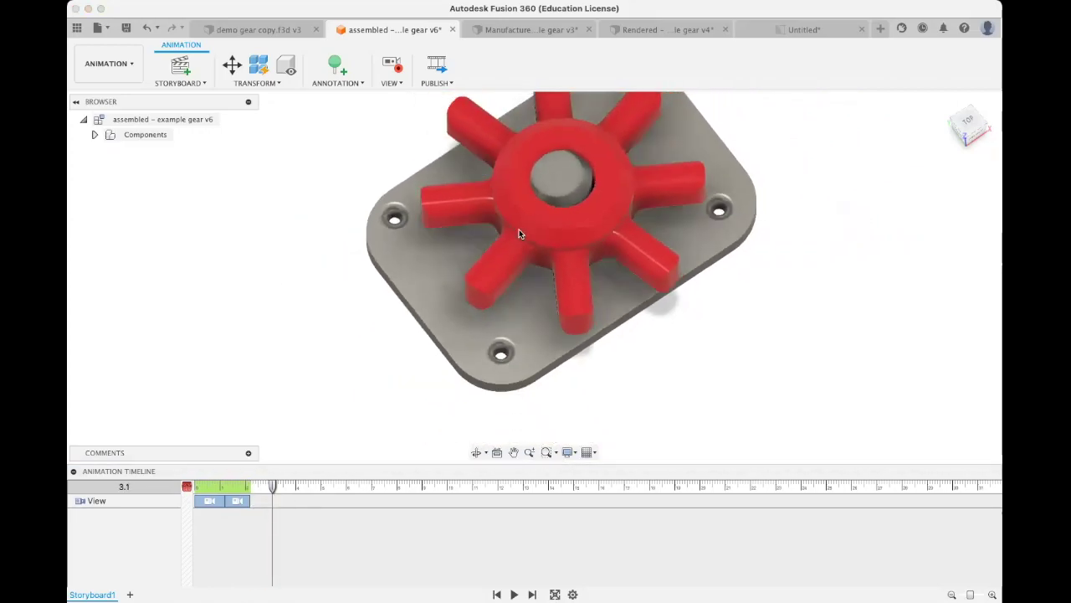
{"action": "middle_click_drag", "start_coordinate": [512, 231], "coordinate": [526, 171], "text": "shift"}
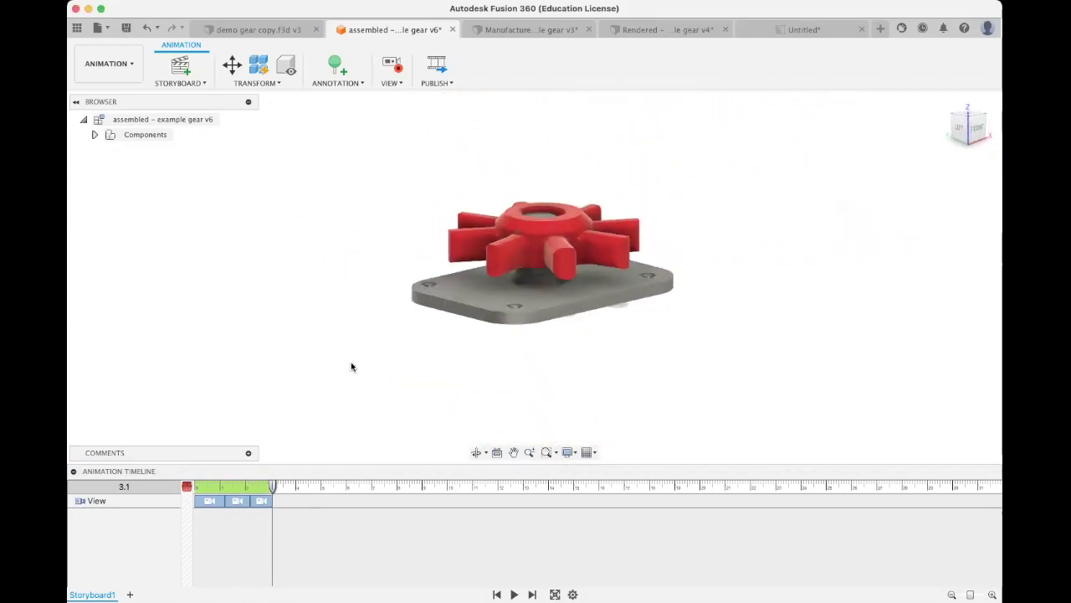
{"action": "left_click_drag", "start_coordinate": [275, 487], "coordinate": [294, 486]}
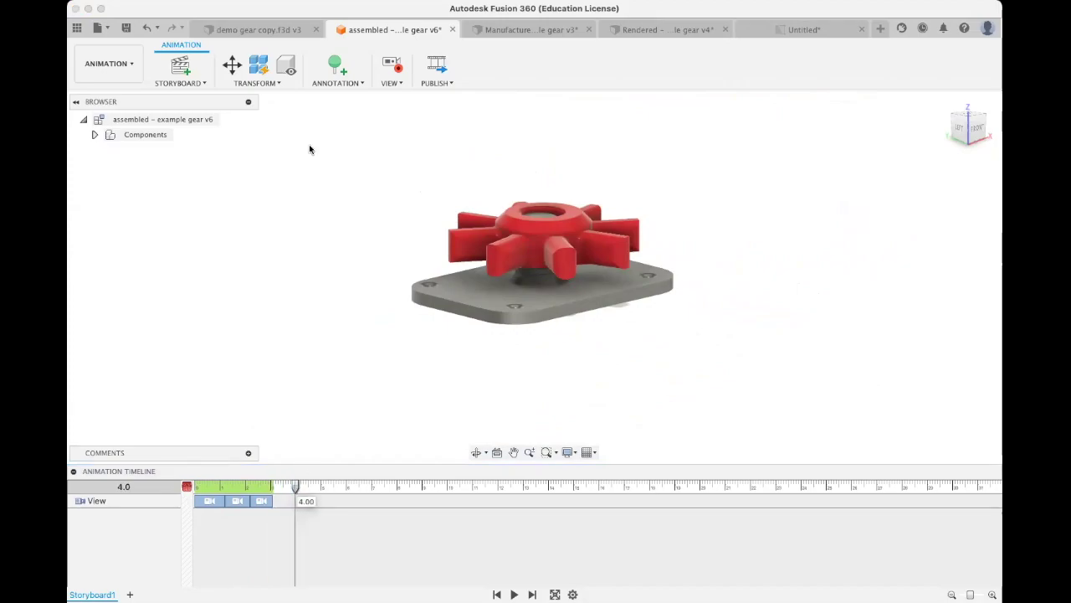
Animate the red gear lifting 0.20 in above its base
{"action": "left_click", "coordinate": [234, 67]}
{"action": "left_click", "coordinate": [508, 230]}
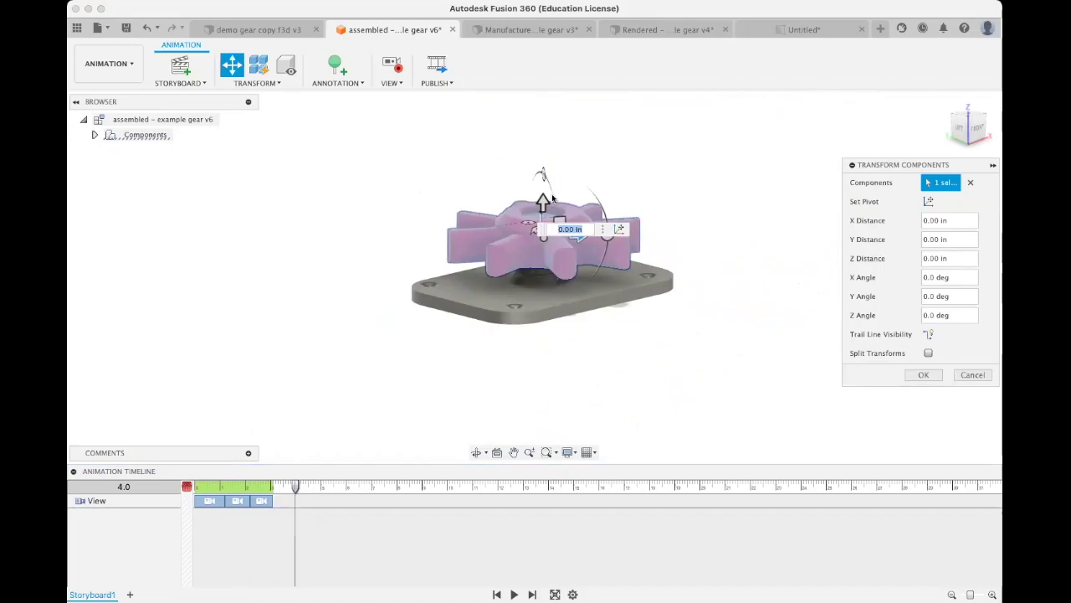
{"action": "mouse_move", "coordinate": [552, 198]}
{"action": "left_mouse_down"}
{"action": "mouse_move", "coordinate": [544, 201]}
{"action": "mouse_move", "coordinate": [544, 186]}
{"action": "left_mouse_up"}
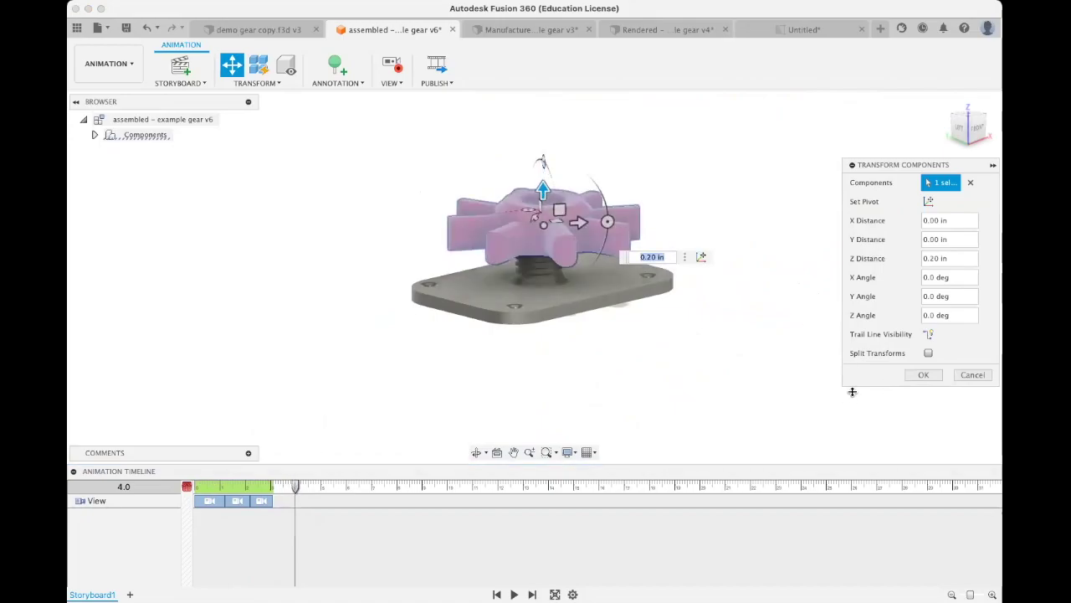
{"action": "left_click", "coordinate": [920, 375]}
At 5.1 seconds rotate the gear about 30 degrees, then play the animation back
{"action": "left_click_drag", "start_coordinate": [296, 486], "coordinate": [323, 486]}
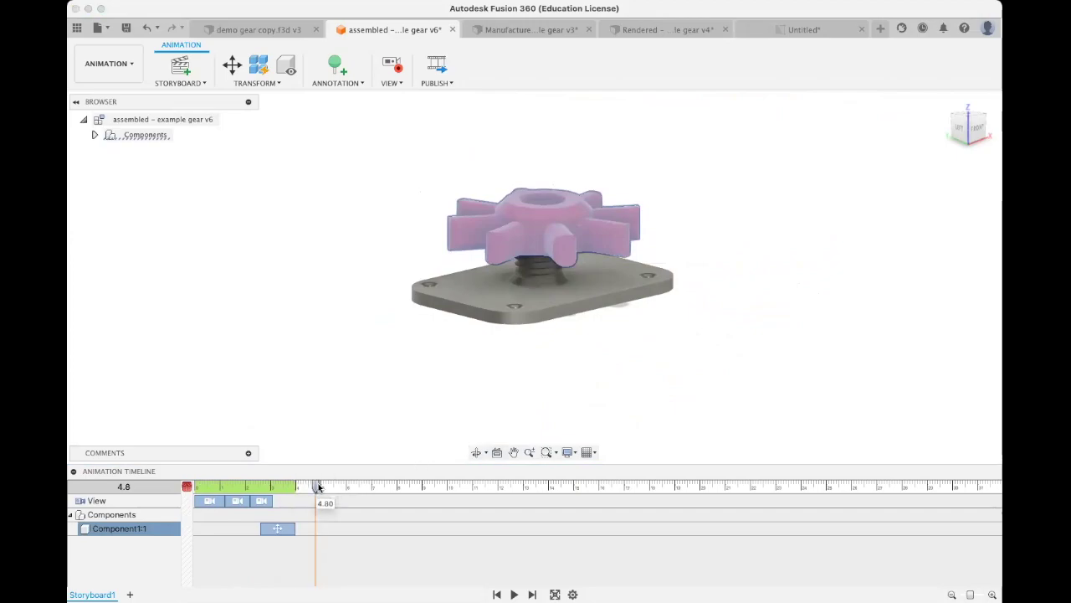
{"action": "middle_click_drag", "start_coordinate": [491, 225], "coordinate": [522, 216], "text": "shift"}
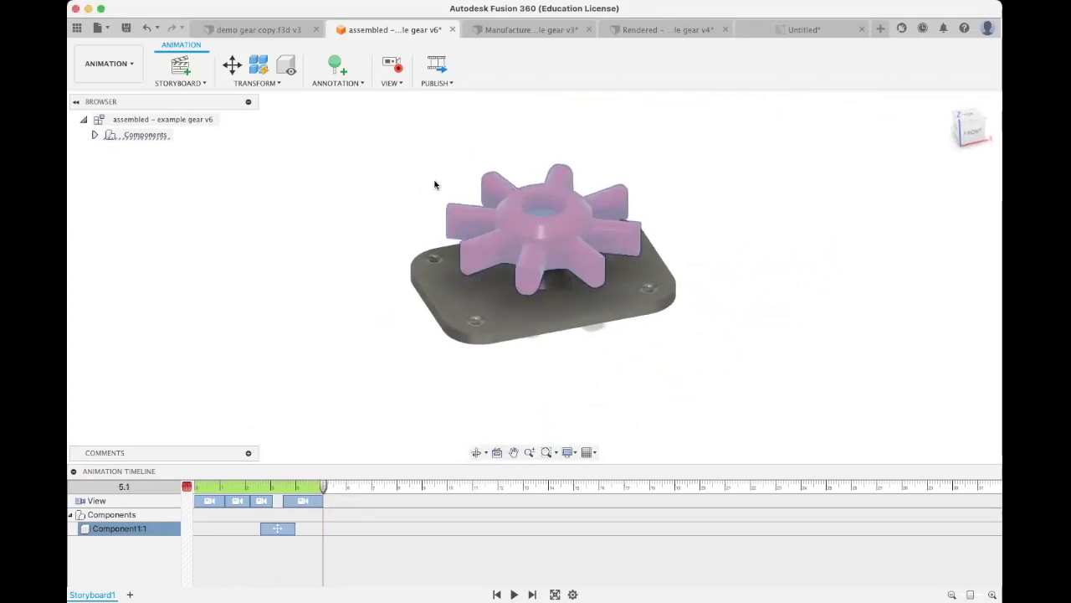
{"action": "left_click", "coordinate": [232, 64]}
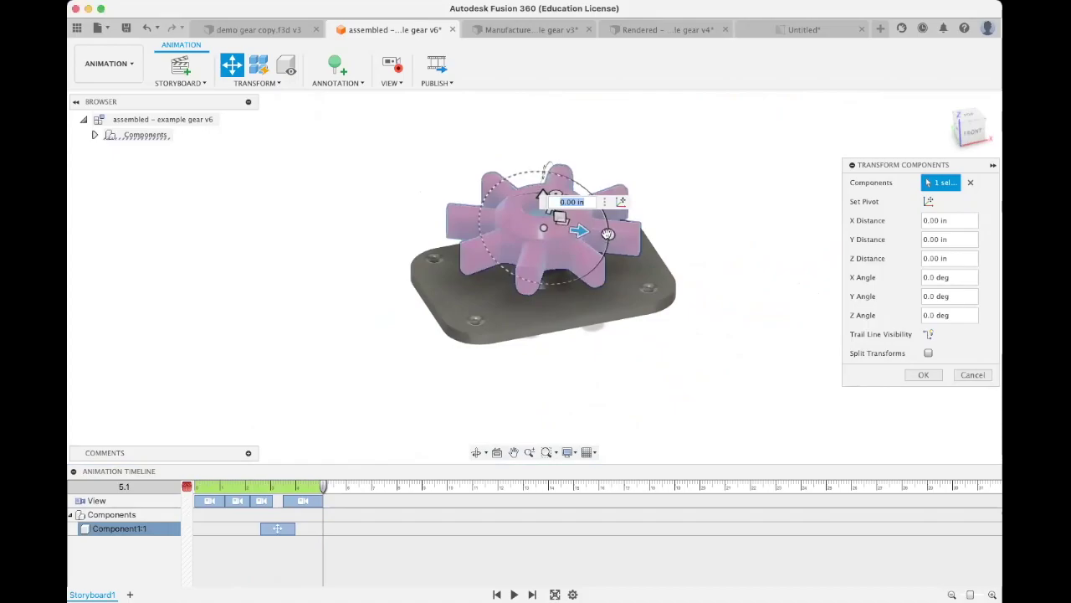
{"action": "left_click_drag", "start_coordinate": [608, 234], "coordinate": [632, 234]}
{"action": "left_click", "coordinate": [923, 375]}
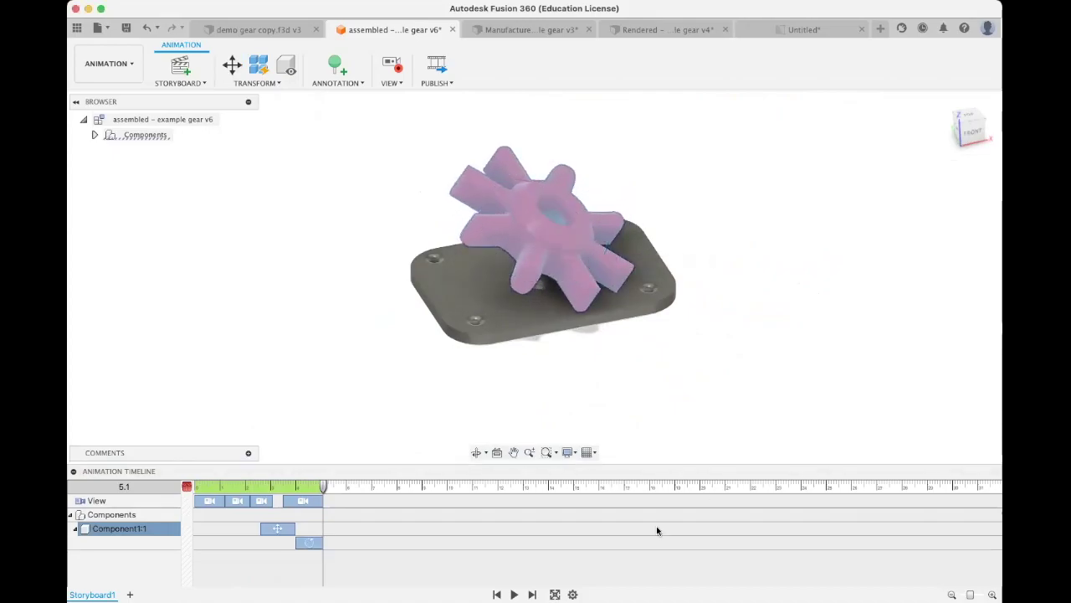
{"action": "key", "text": "space"}
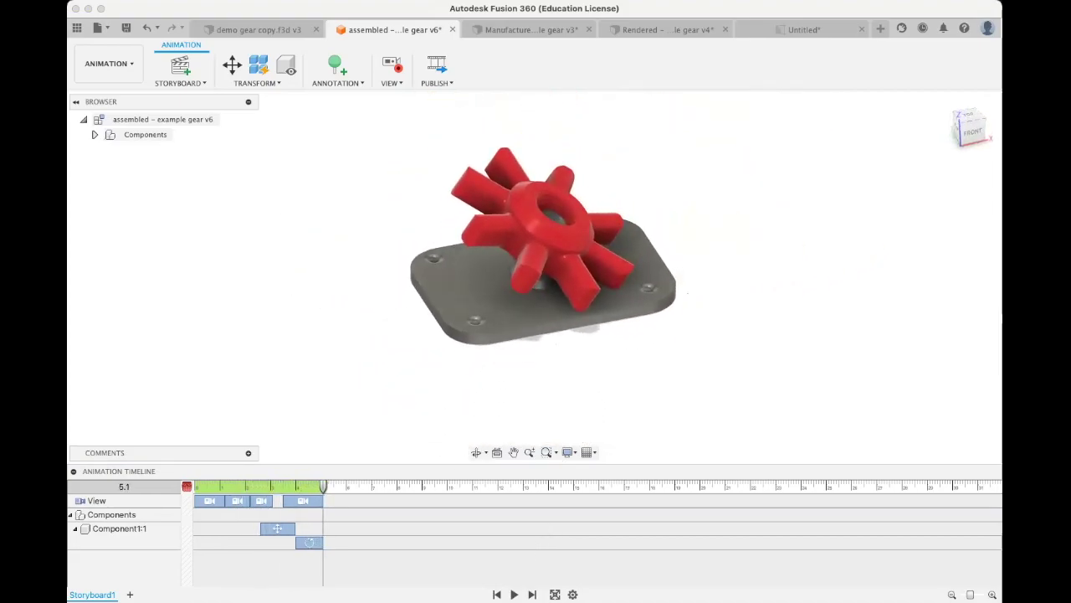
{"action": "left_click", "coordinate": [514, 594]}
Switch to the gold Rendered – example gear v4 document and play its animation twice
{"action": "left_click", "coordinate": [628, 29]}
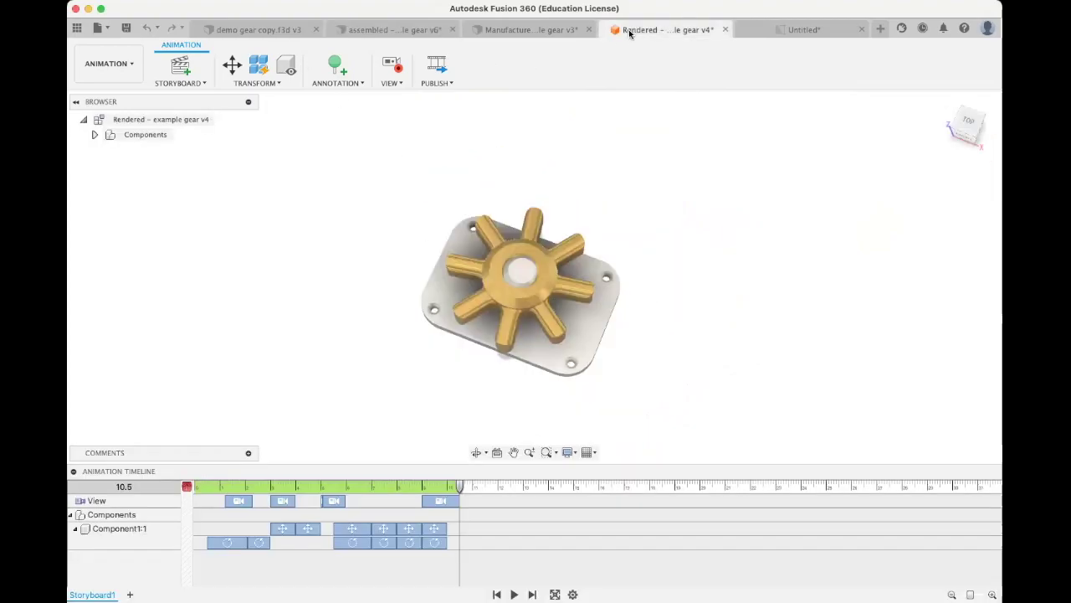
{"action": "left_click", "coordinate": [514, 594]}
{"action": "left_click", "coordinate": [514, 594]}
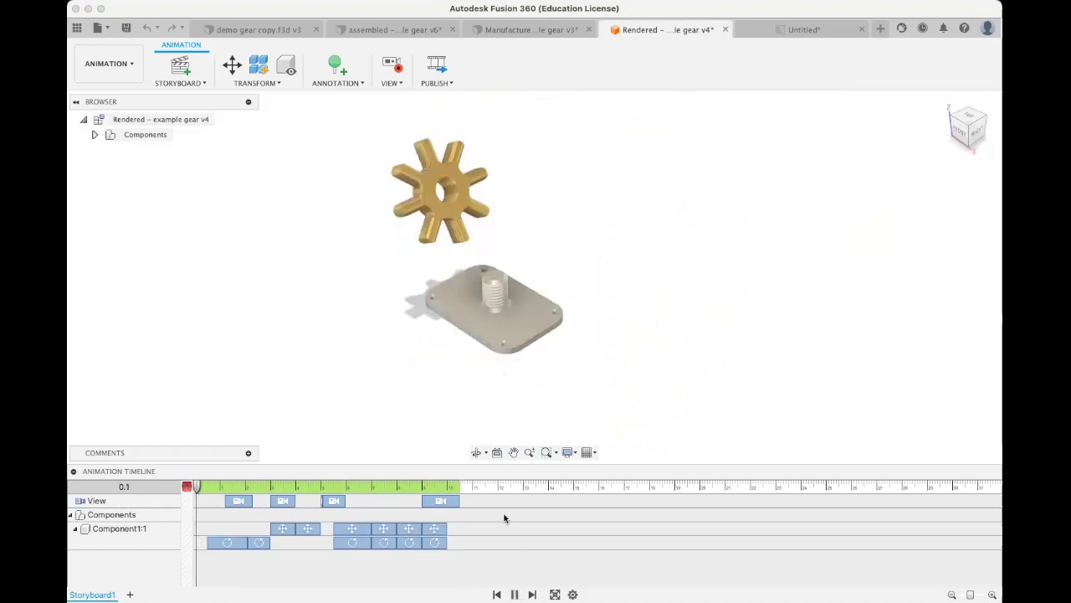
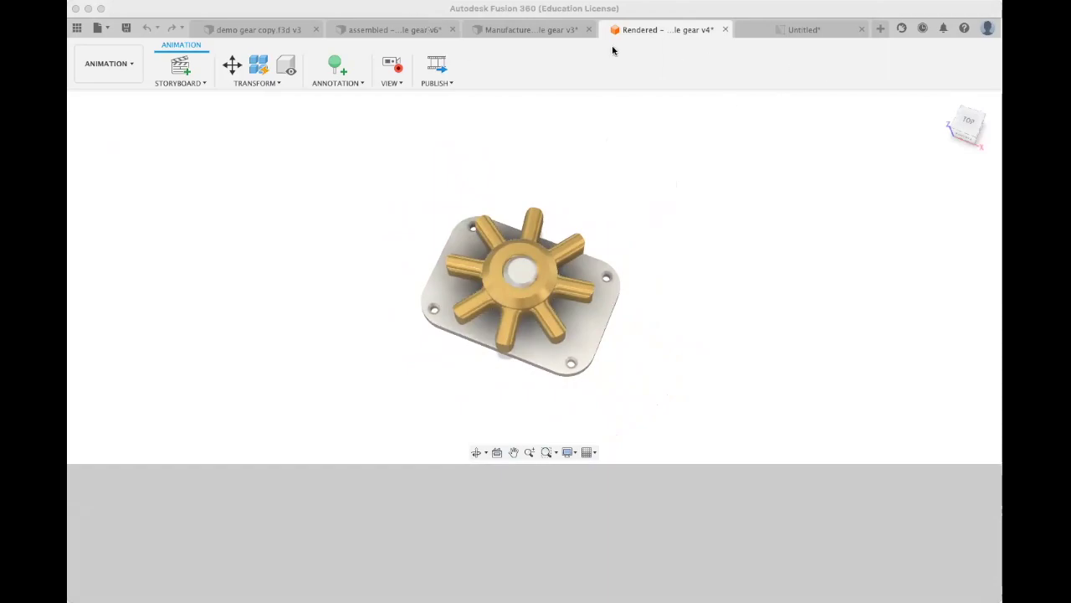
Switch to the demo gear copy.f3d v3 document and orbit the eight-spoke red gear to inspect it
{"action": "left_click", "coordinate": [232, 29]}
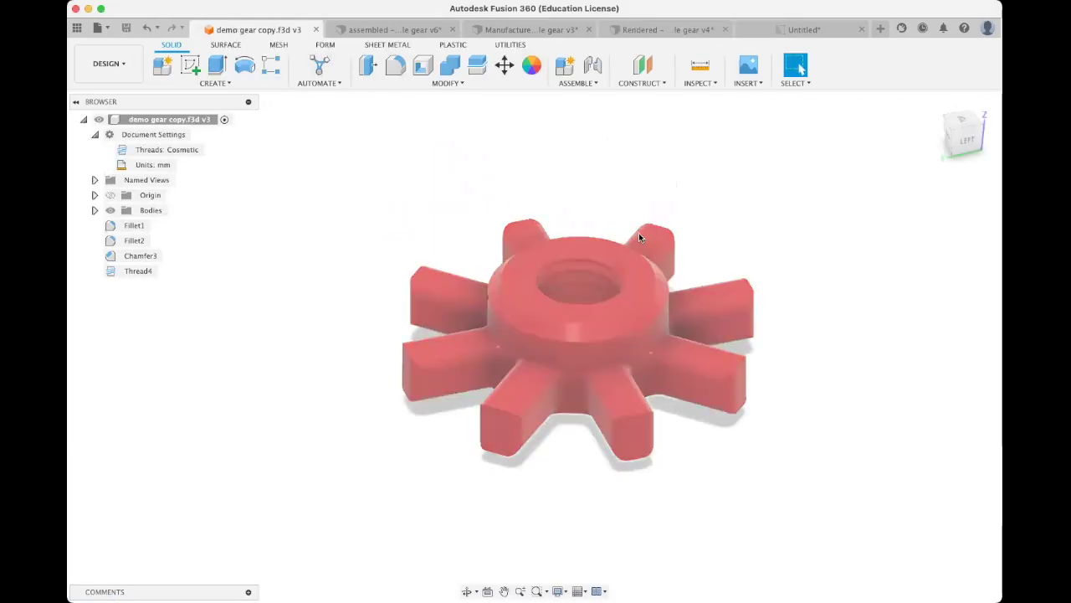
{"action": "middle_click_drag", "start_coordinate": [684, 229], "coordinate": [790, 251], "text": "shift"}
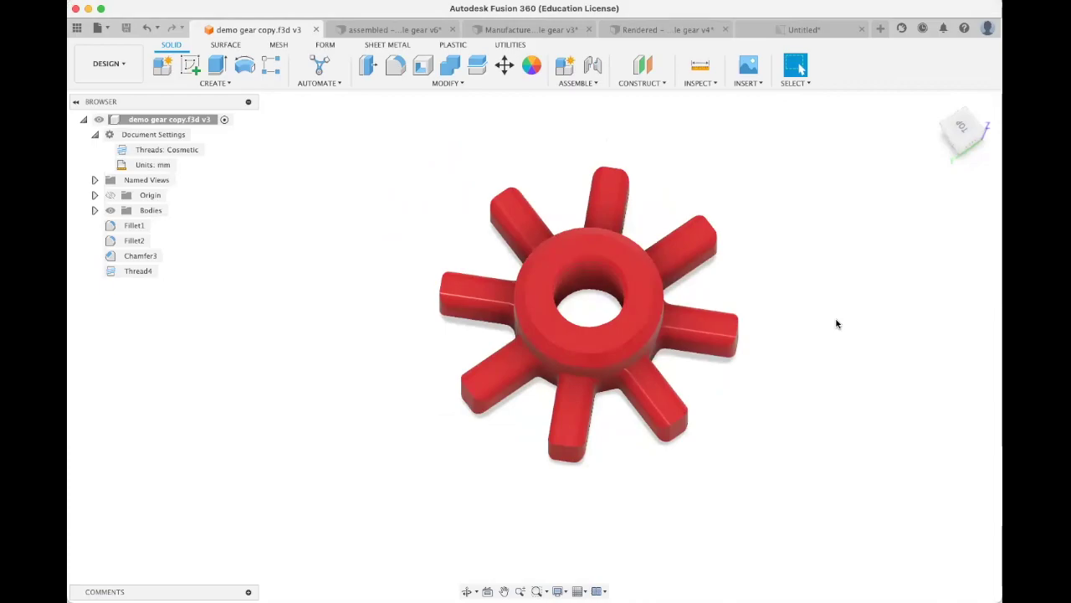
{"action": "middle_click_drag", "start_coordinate": [836, 324], "coordinate": [809, 299], "text": "shift"}
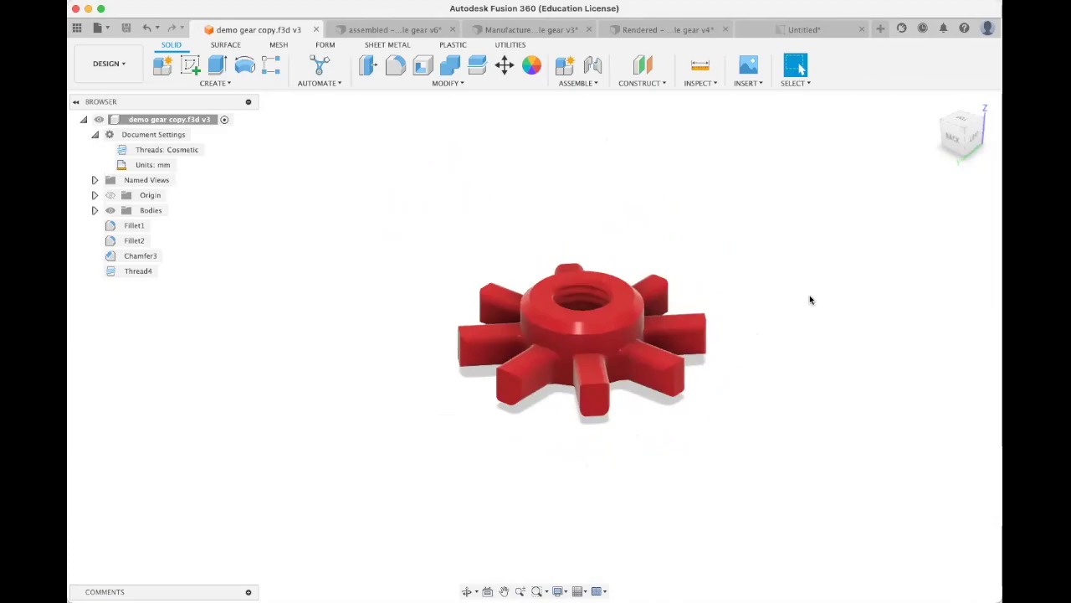
{"action": "left_click", "coordinate": [112, 66]}
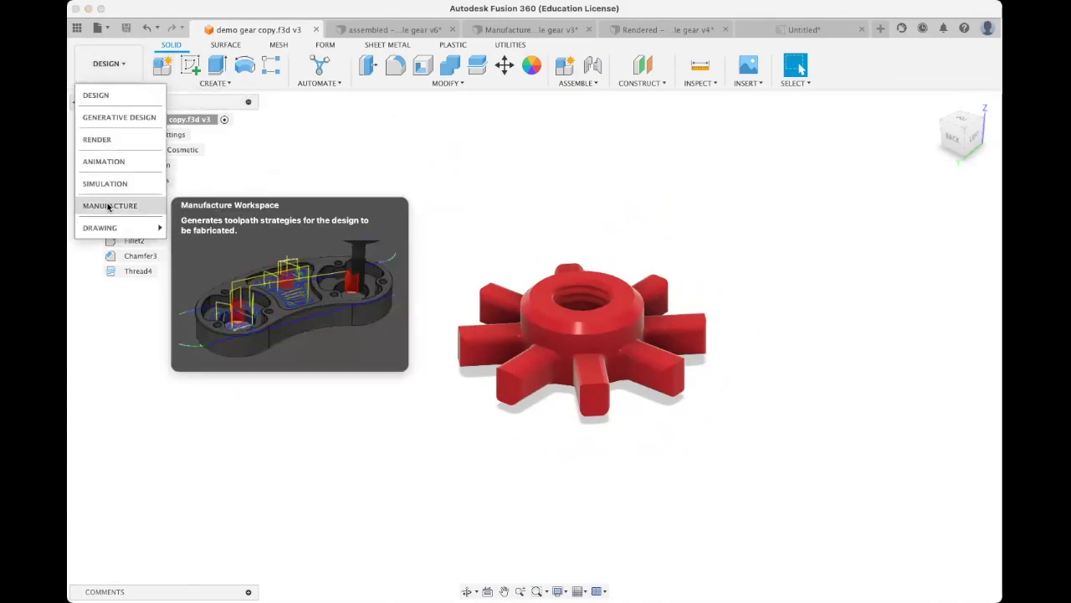
{"action": "left_click", "coordinate": [510, 164]}
{"action": "middle_click_drag", "start_coordinate": [509, 165], "coordinate": [397, 208], "text": "shift"}
{"action": "scroll", "coordinate": [496, 220], "scroll_direction": "down", "scroll_amount": 3}
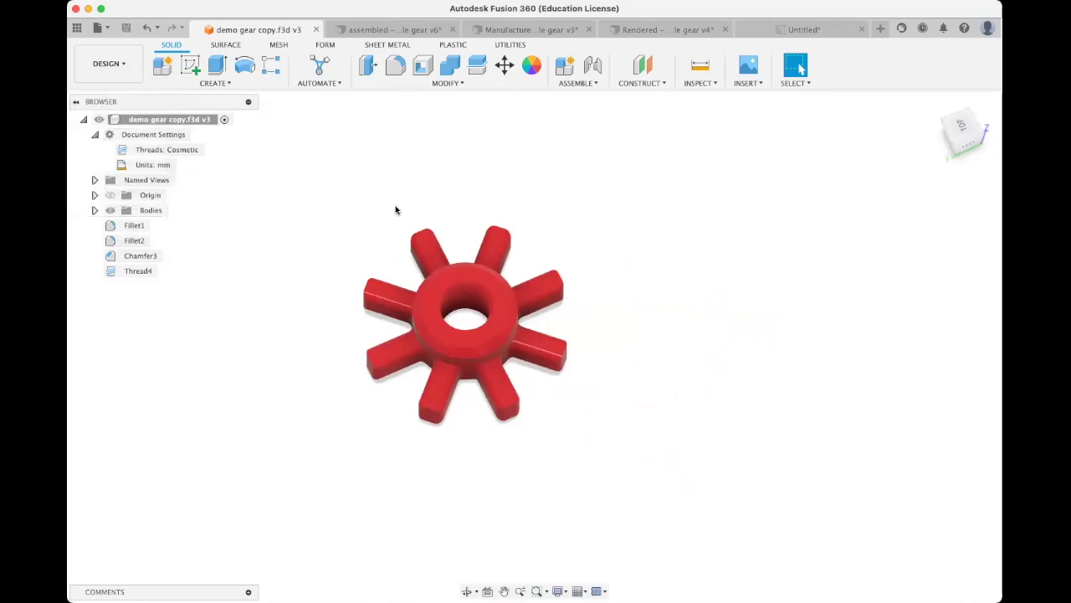
Start a Rectangular Pattern with the gear body as object and a gear edge as axis
{"action": "left_click", "coordinate": [272, 67]}
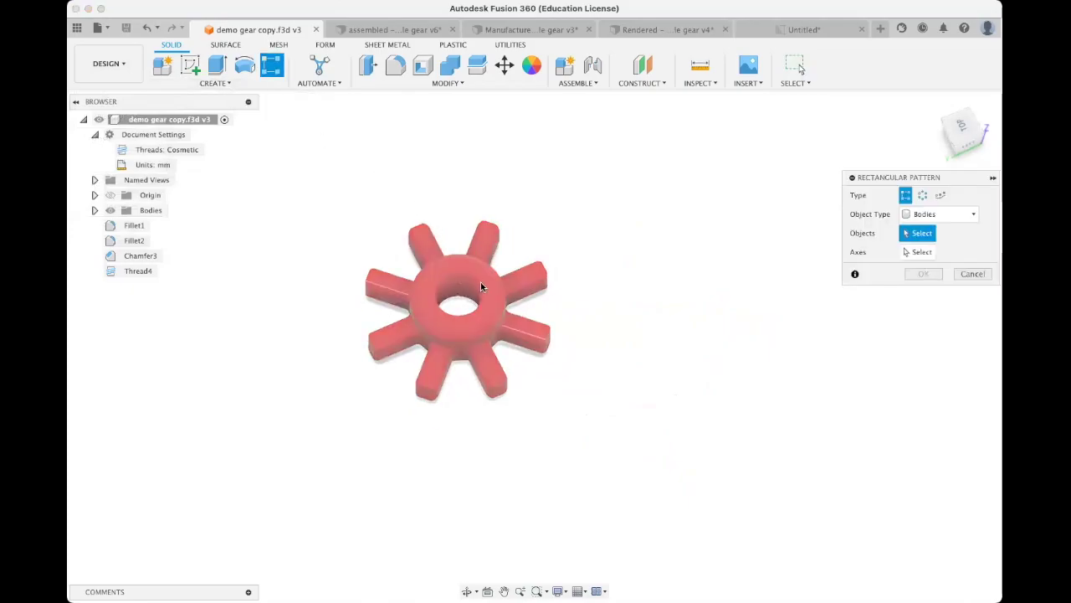
{"action": "left_click", "coordinate": [962, 126]}
{"action": "left_click", "coordinate": [526, 261]}
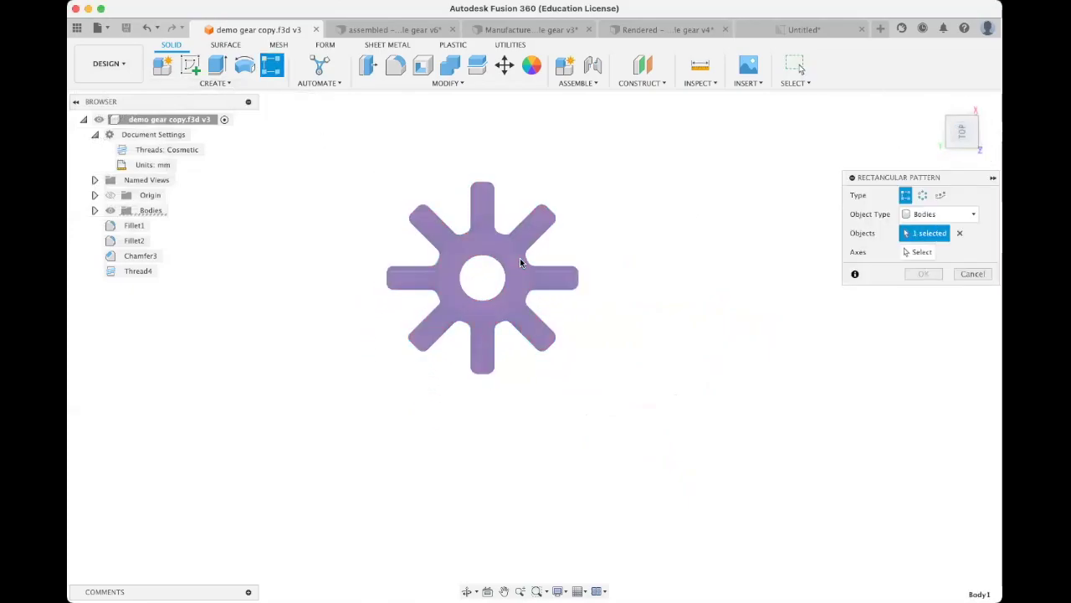
{"action": "left_click", "coordinate": [914, 252]}
{"action": "middle_click_drag", "start_coordinate": [567, 246], "coordinate": [548, 343], "text": "shift"}
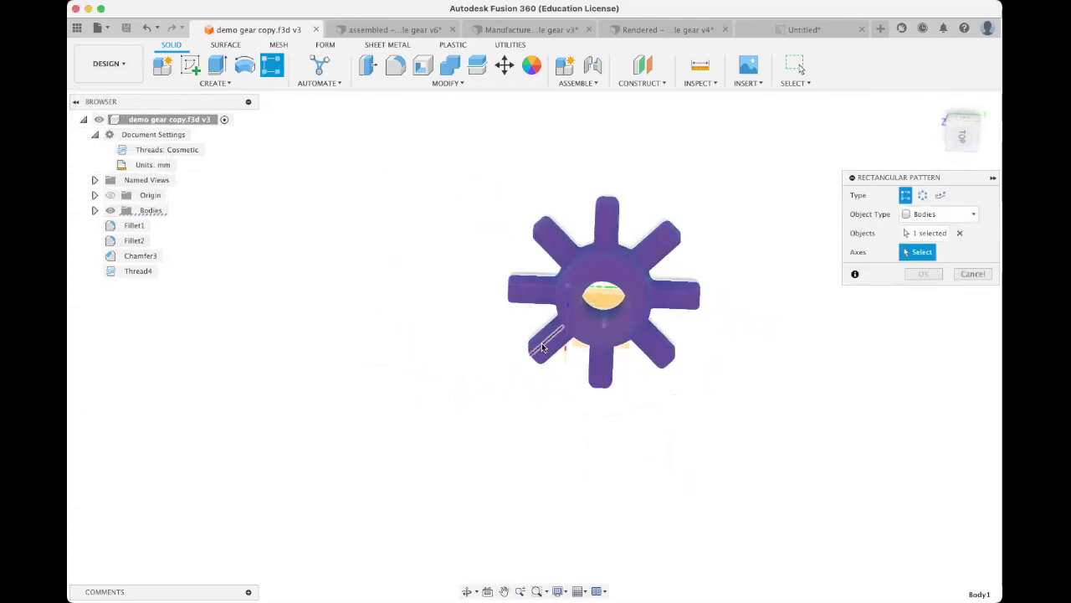
{"action": "left_click", "coordinate": [566, 358]}
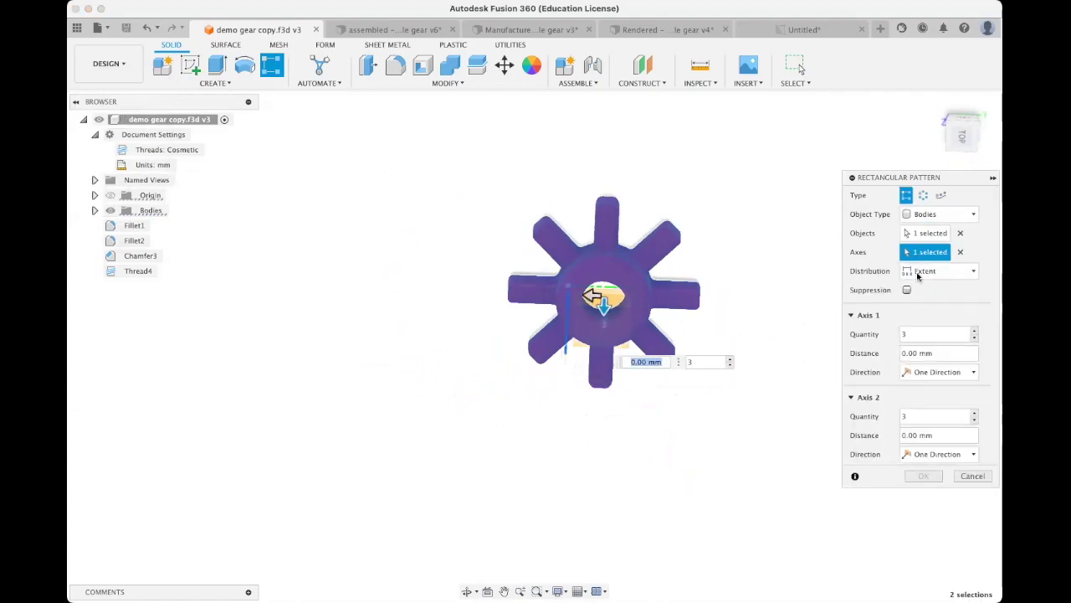
Set both pattern distances to 180 mm, confirm the 3×3 grid, and view all gears
{"action": "left_click", "coordinate": [921, 352]}
{"action": "type", "text": "180"}
{"action": "double_click", "coordinate": [920, 432]}
{"action": "type", "text": "180"}
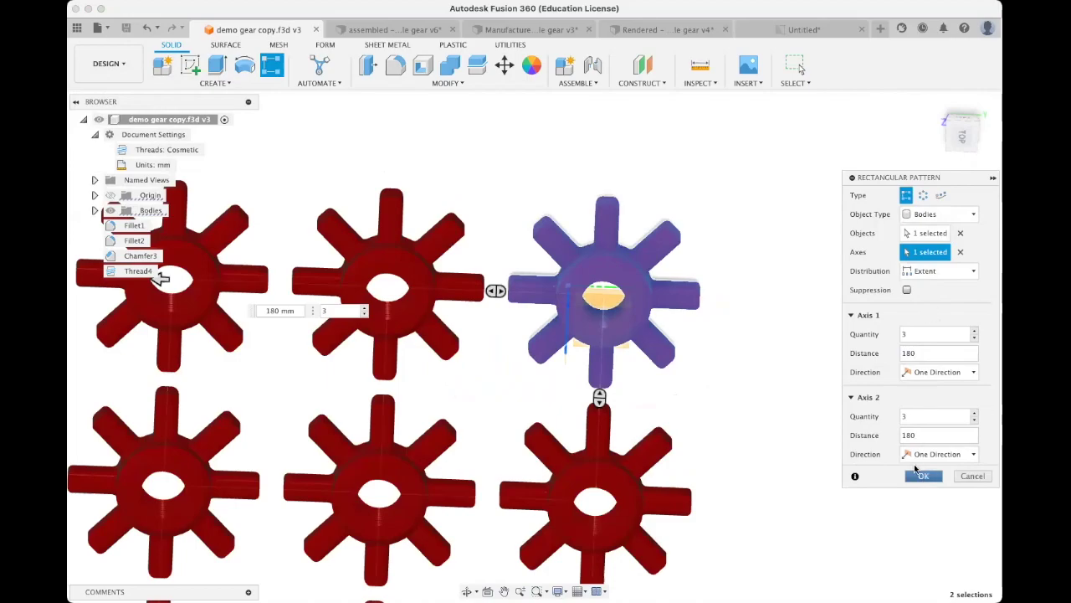
{"action": "left_click", "coordinate": [923, 476]}
{"action": "left_click", "coordinate": [934, 104]}
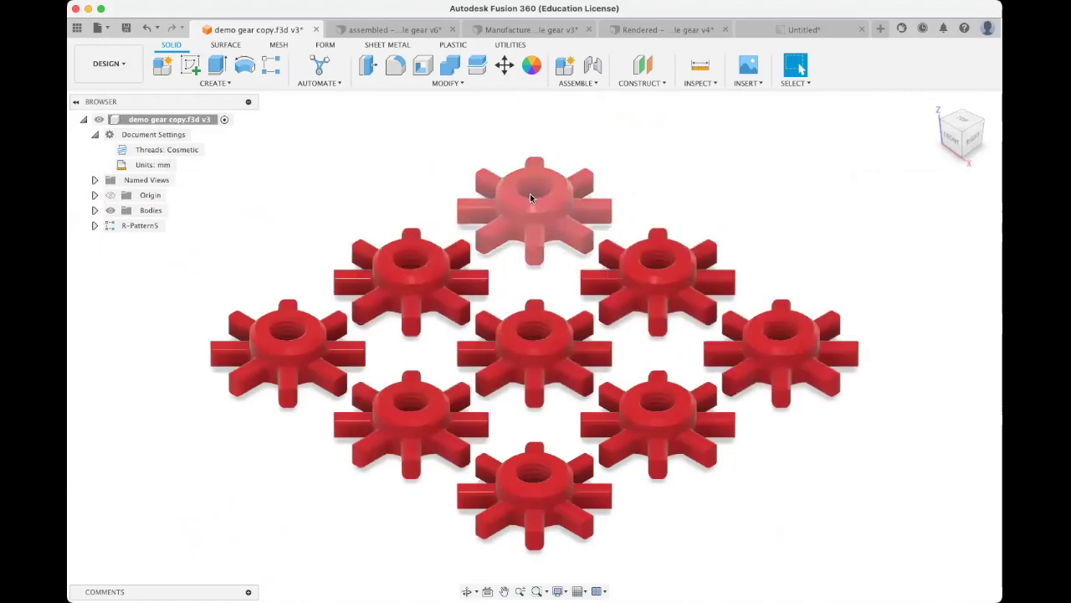
Switch to the Manufacture workspace and view the Milling operations
{"action": "left_click", "coordinate": [124, 72]}
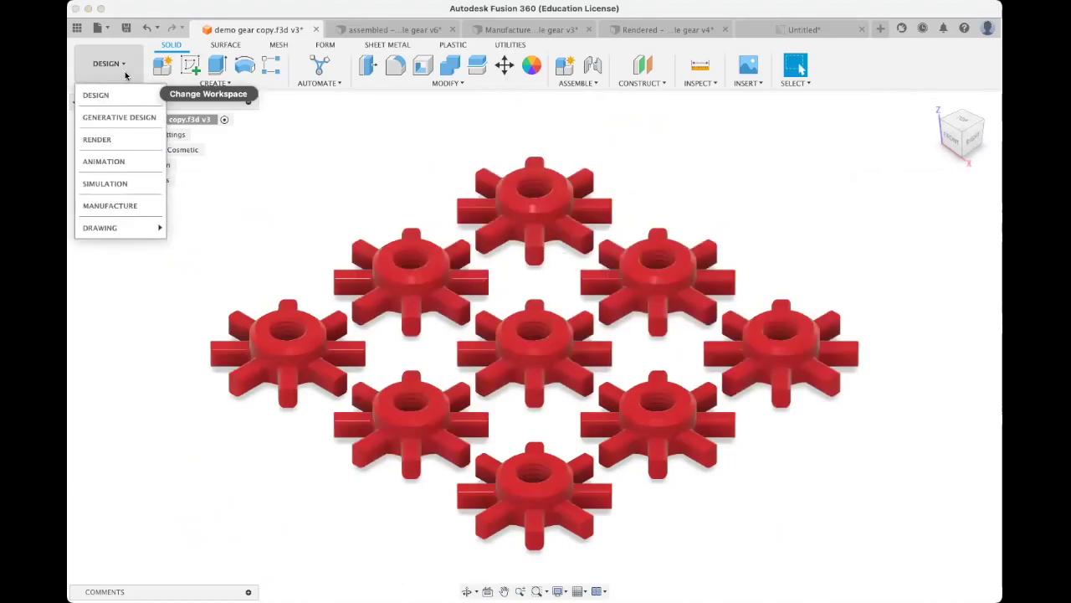
{"action": "left_click", "coordinate": [110, 206]}
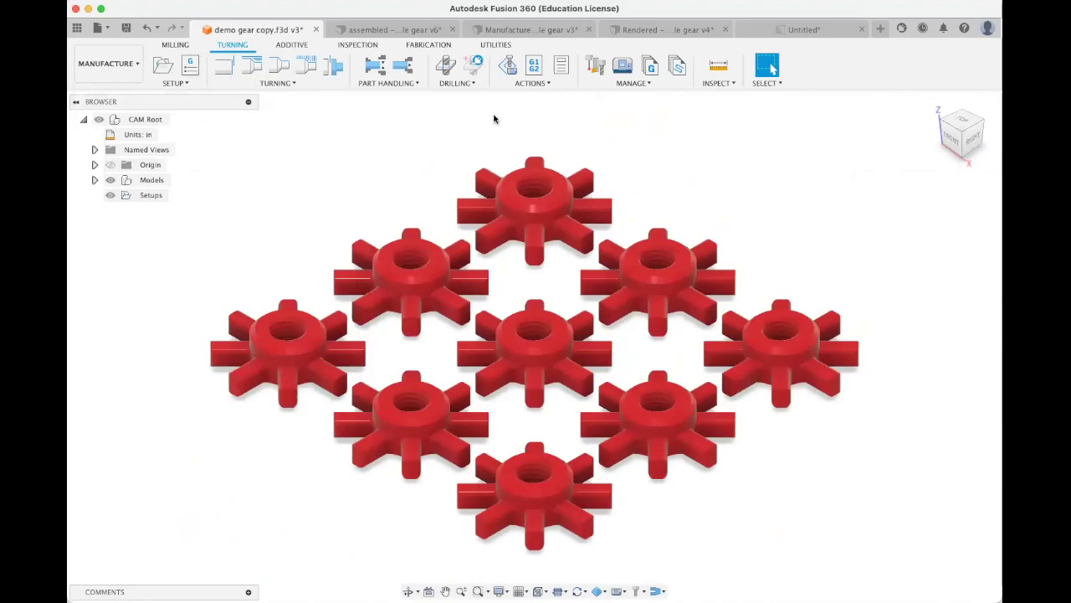
{"action": "left_click", "coordinate": [175, 44]}
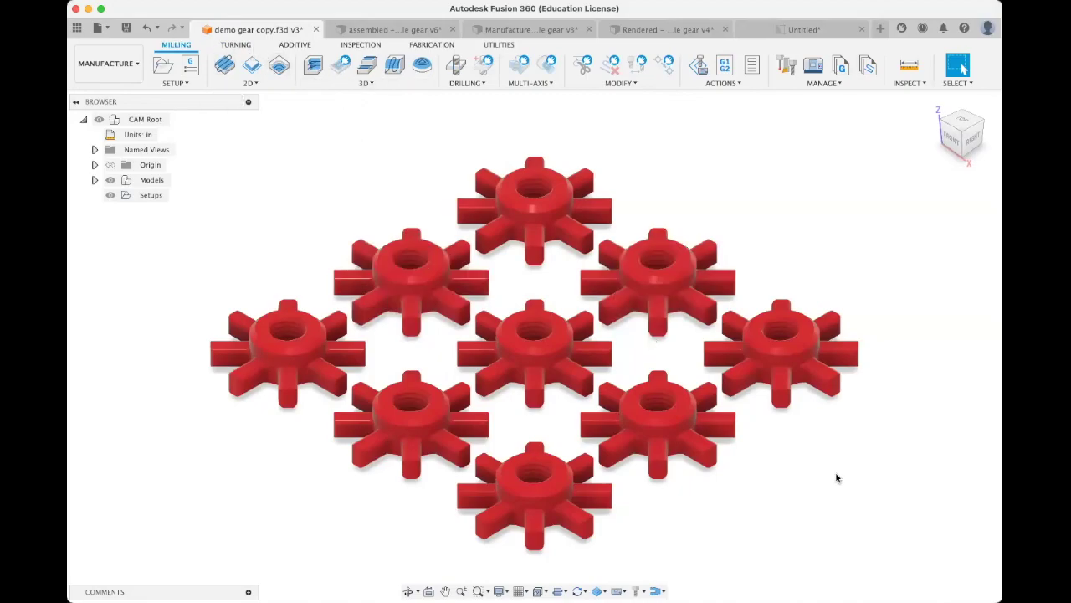
{"action": "mouse_move", "coordinate": [837, 477]}
{"action": "middle_mouse_down", "text": "shift"}
{"action": "mouse_move", "coordinate": [892, 464]}
{"action": "mouse_move", "coordinate": [840, 474]}
{"action": "middle_mouse_up", "text": "shift"}
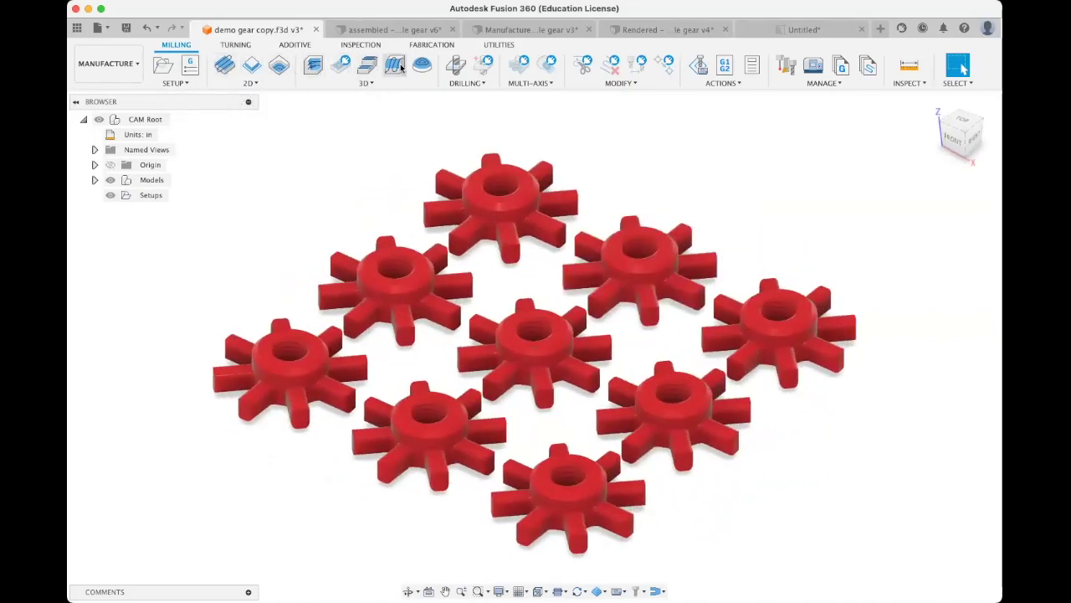
Browse the Turning, Additive and Fabrication tabs, settling on Additive with the nine gears in view
{"action": "left_click", "coordinate": [235, 44]}
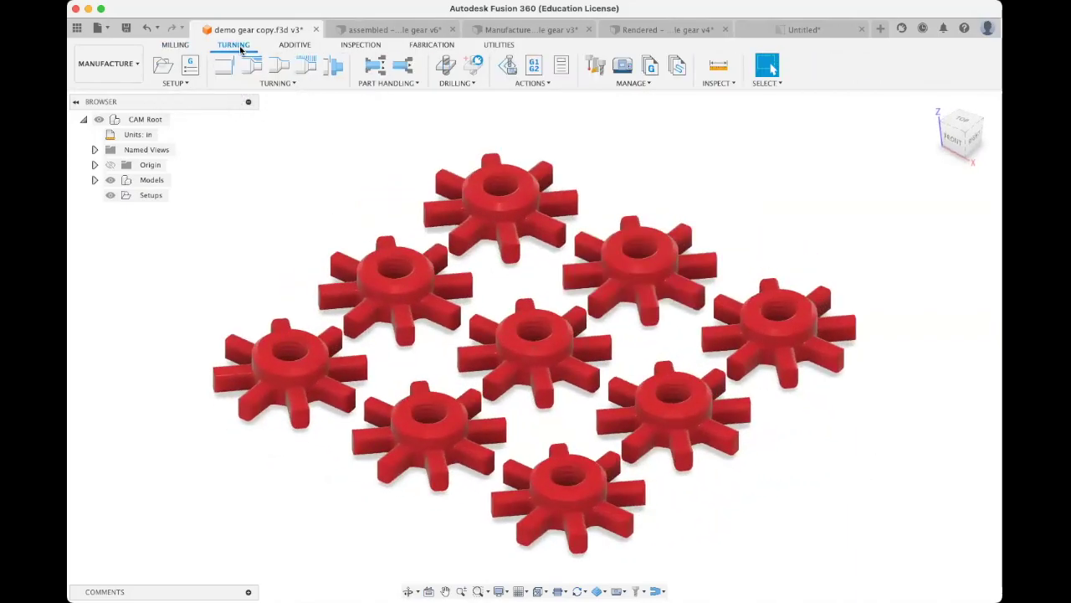
{"action": "left_click", "coordinate": [293, 45]}
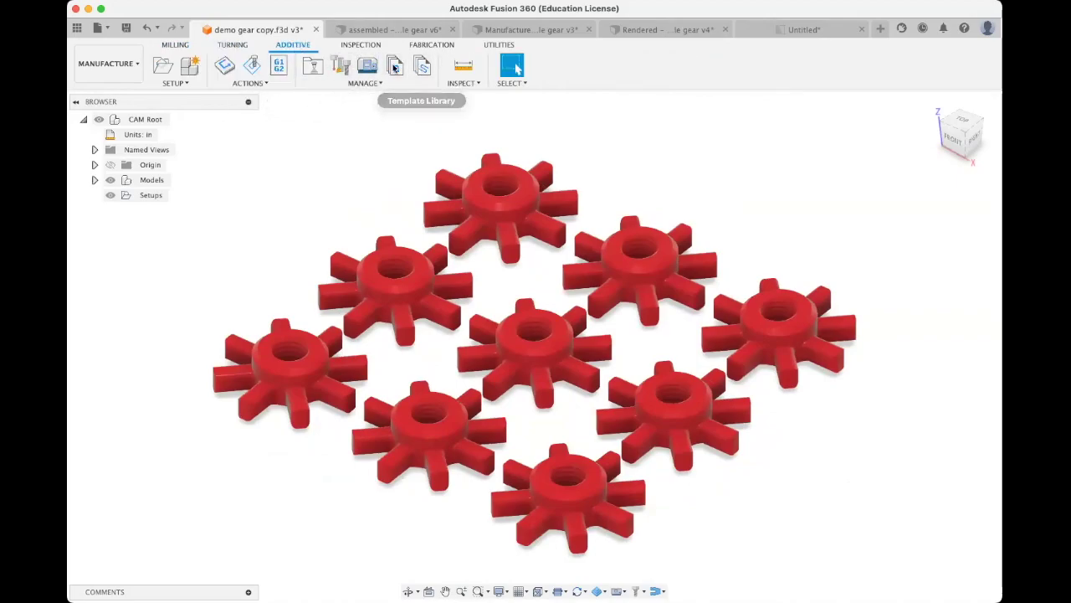
{"action": "left_click", "coordinate": [425, 46]}
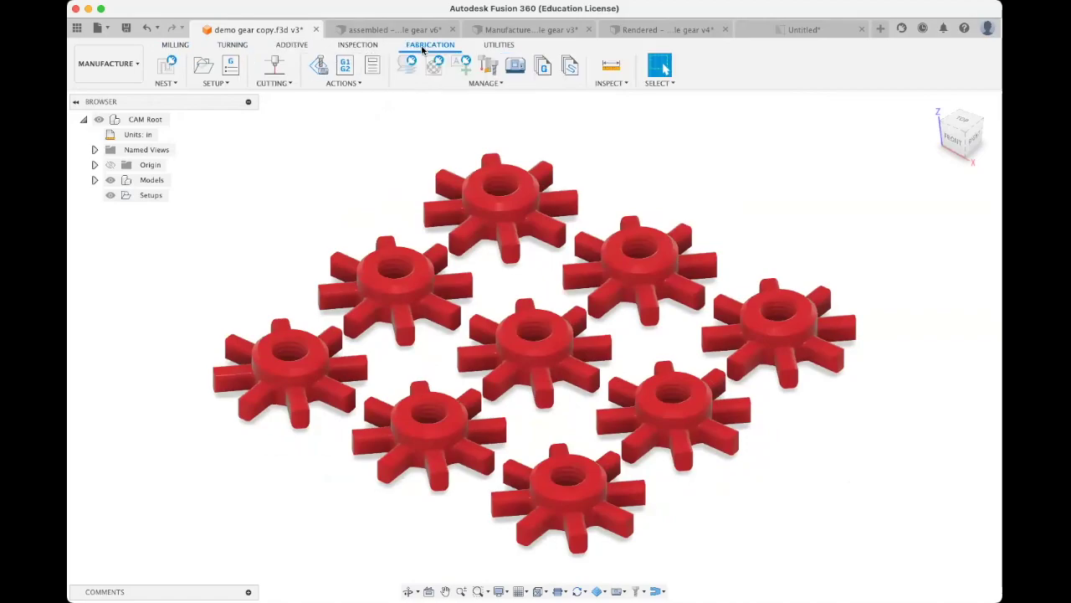
{"action": "left_click", "coordinate": [292, 46]}
{"action": "middle_click_drag", "start_coordinate": [435, 246], "coordinate": [686, 223], "text": "shift"}
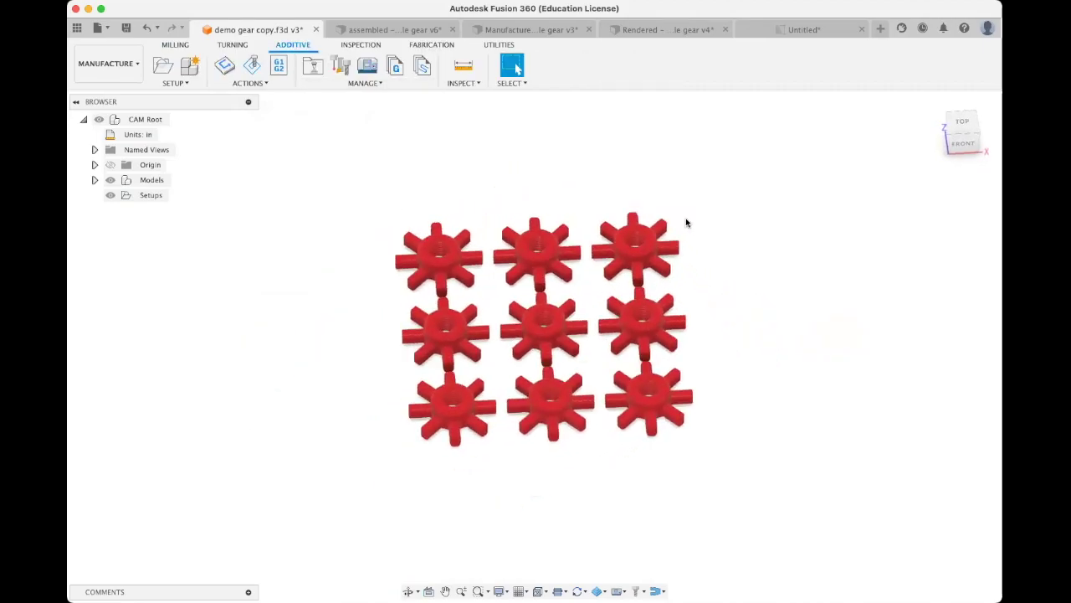
{"action": "middle_click_drag", "start_coordinate": [346, 232], "coordinate": [383, 243], "text": "shift"}
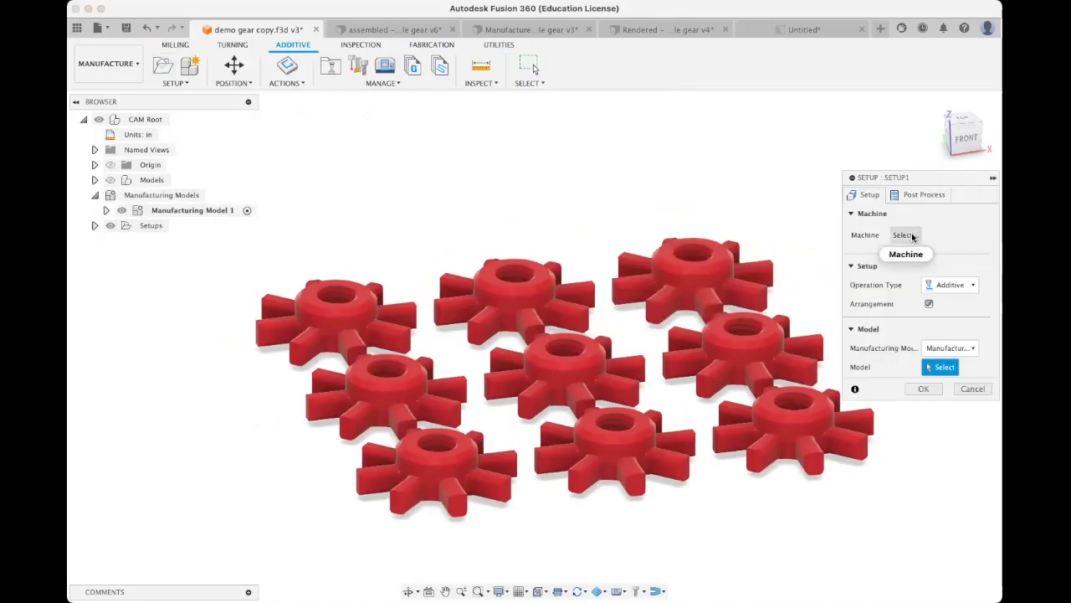
Select the Autodesk Generic 3D Printer from the machine library as the setup's machine
{"action": "left_click", "coordinate": [906, 235]}
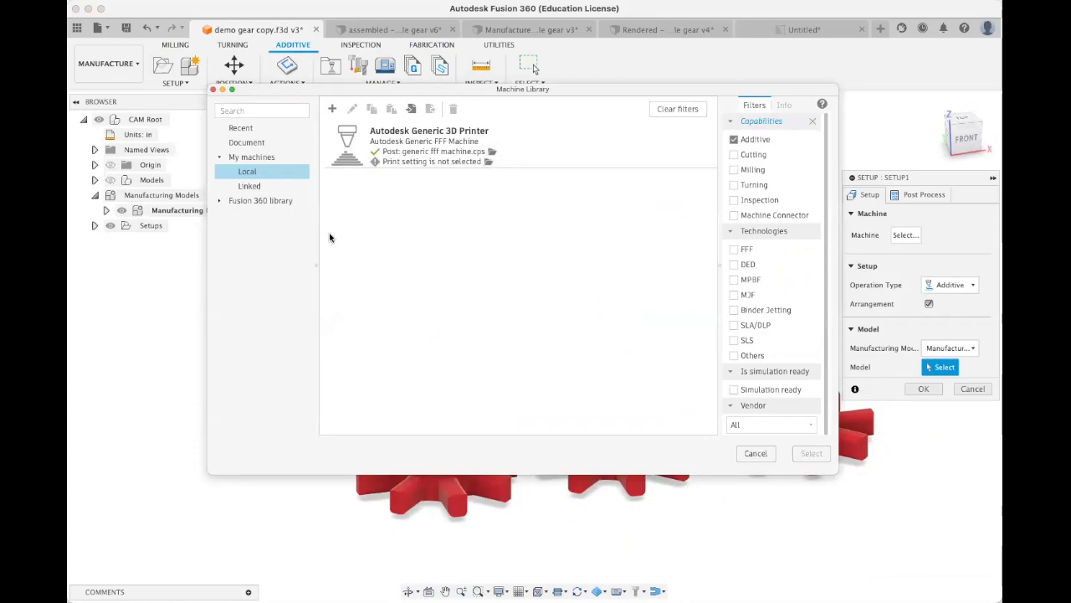
{"action": "left_click", "coordinate": [219, 203]}
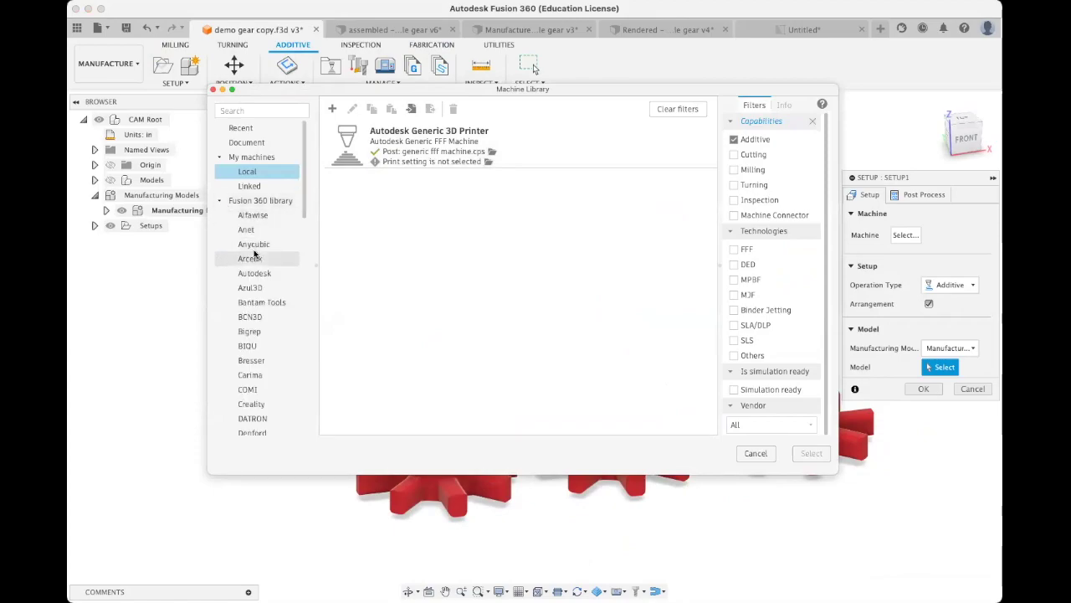
{"action": "scroll", "coordinate": [264, 314], "scroll_direction": "down", "scroll_amount": 10}
{"action": "scroll", "coordinate": [264, 316], "scroll_direction": "up", "scroll_amount": 10}
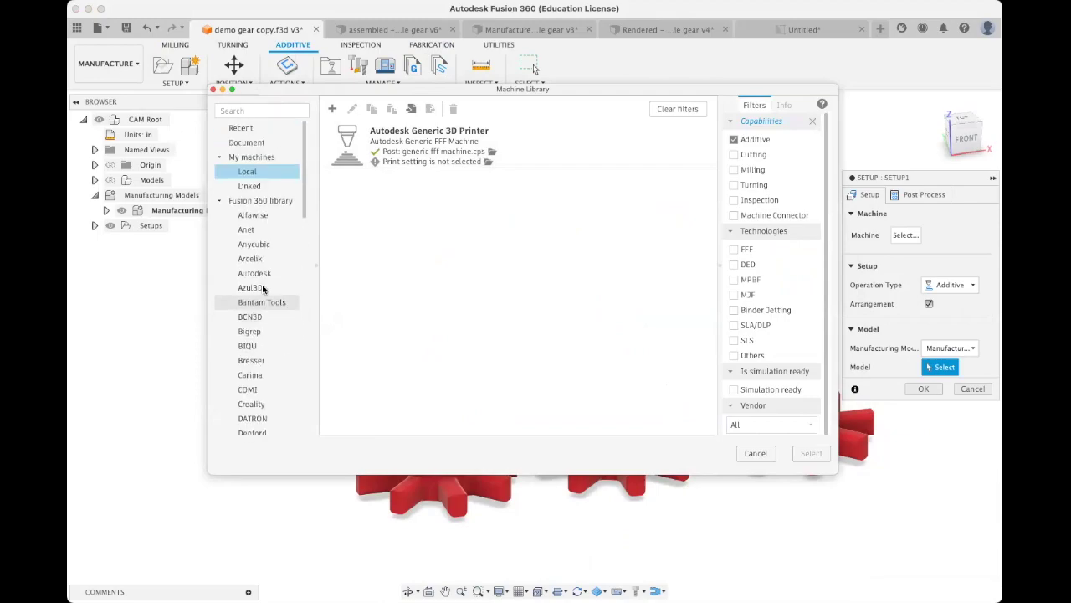
{"action": "left_click", "coordinate": [219, 202]}
{"action": "left_click", "coordinate": [404, 149]}
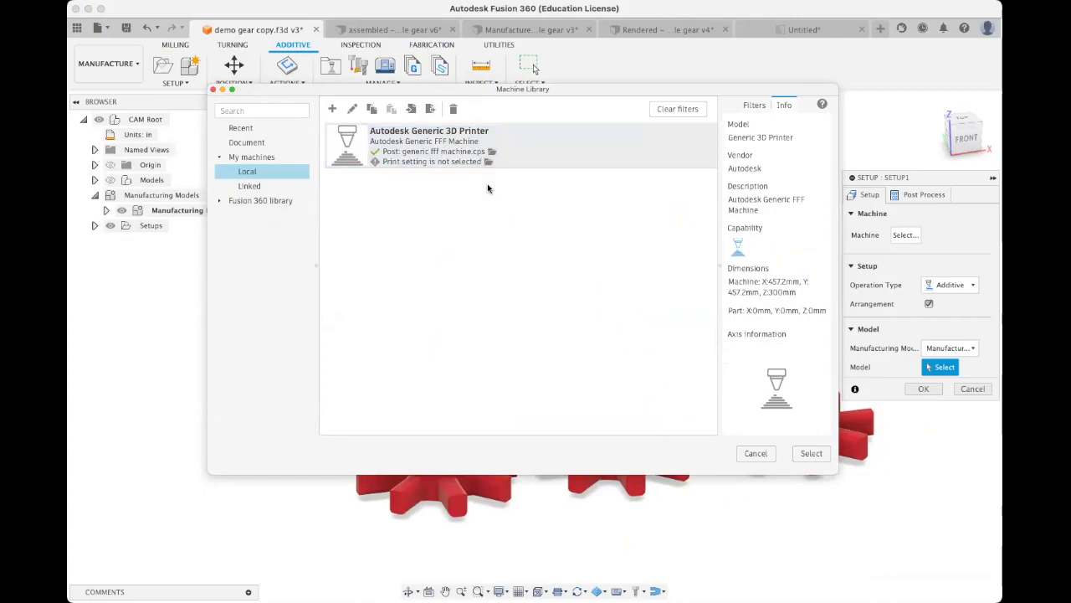
{"action": "left_click", "coordinate": [811, 454]}
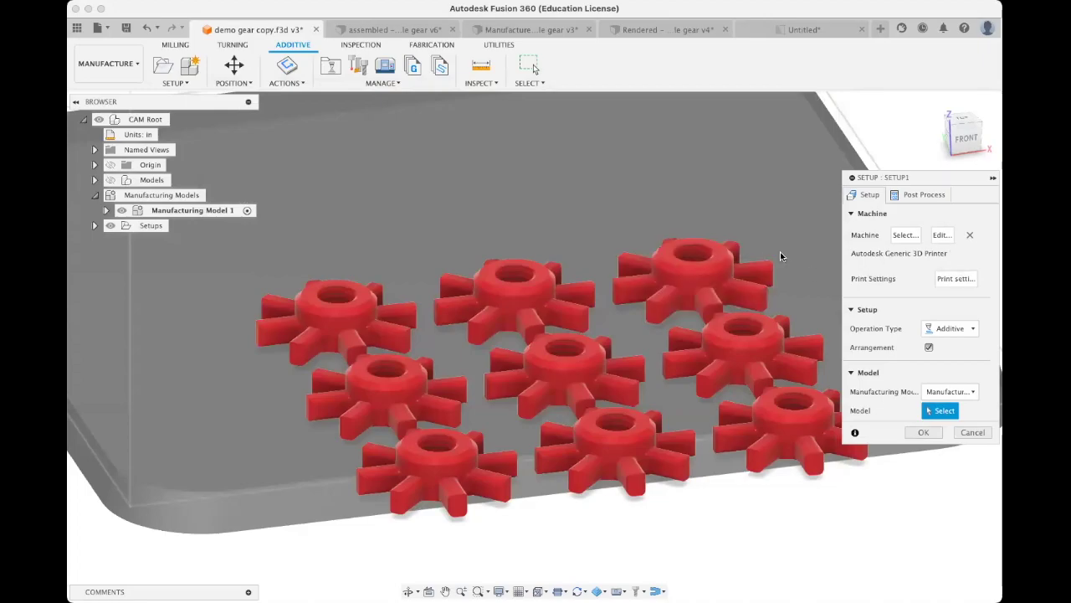
{"action": "middle_click_drag", "start_coordinate": [639, 407], "coordinate": [595, 467], "text": "shift"}
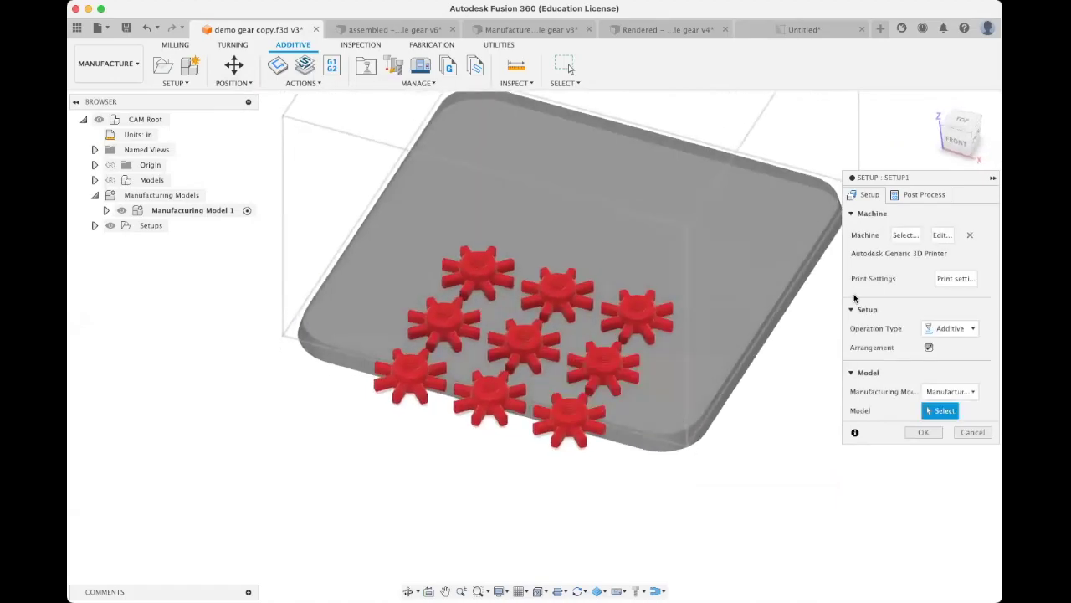
Pick the local PLA Generic print setting from the library and open it in the Print Setting Editor
{"action": "left_click", "coordinate": [955, 278]}
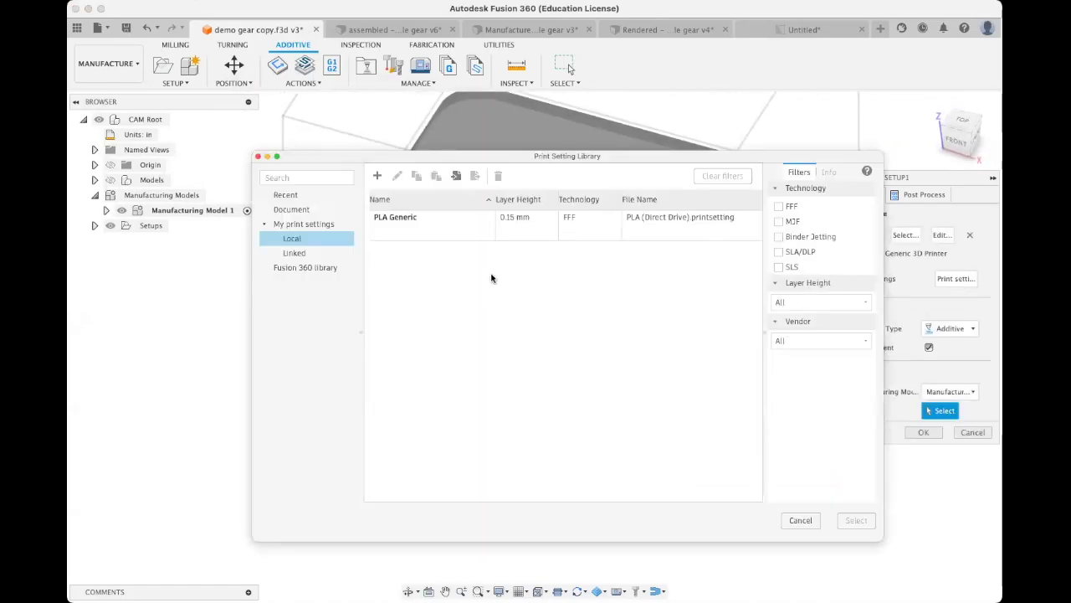
{"action": "left_click", "coordinate": [303, 267]}
{"action": "scroll", "coordinate": [457, 313], "scroll_direction": "down", "scroll_amount": 5}
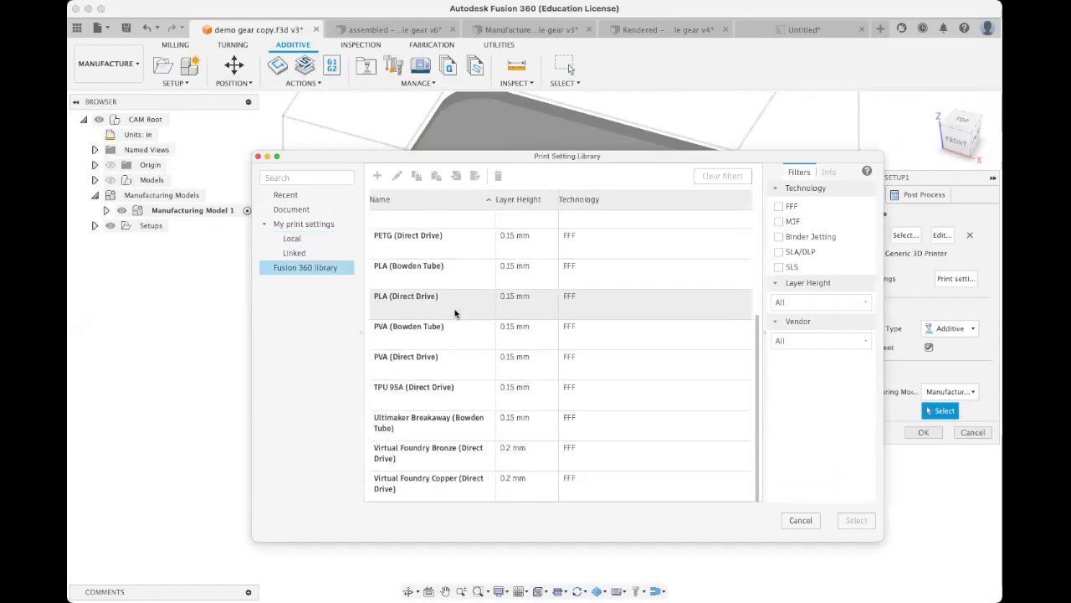
{"action": "scroll", "coordinate": [455, 313], "scroll_direction": "up", "scroll_amount": 5}
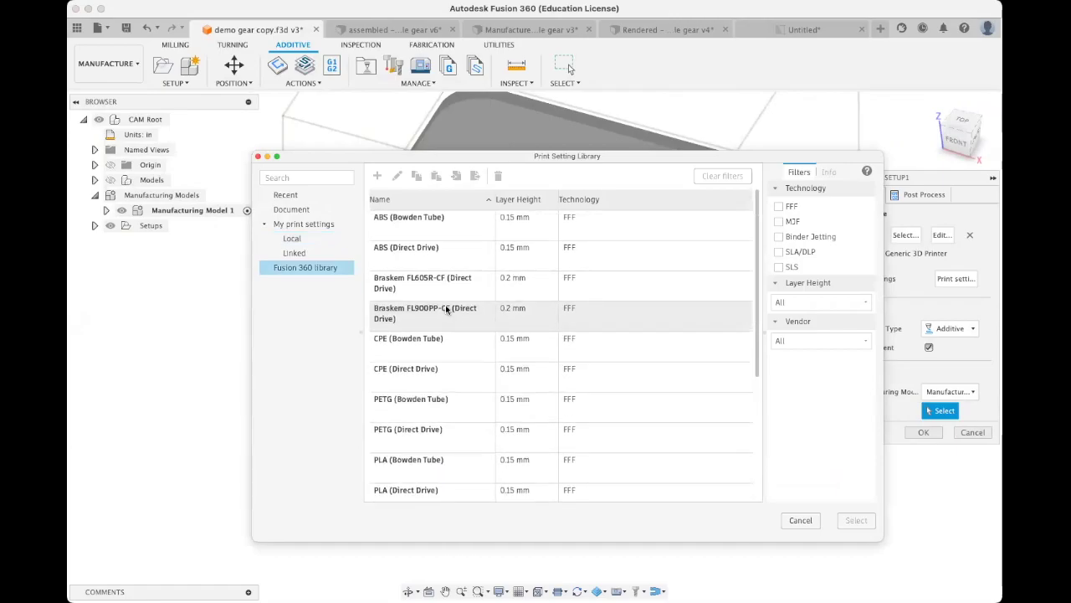
{"action": "left_click", "coordinate": [309, 237]}
{"action": "left_click", "coordinate": [458, 228]}
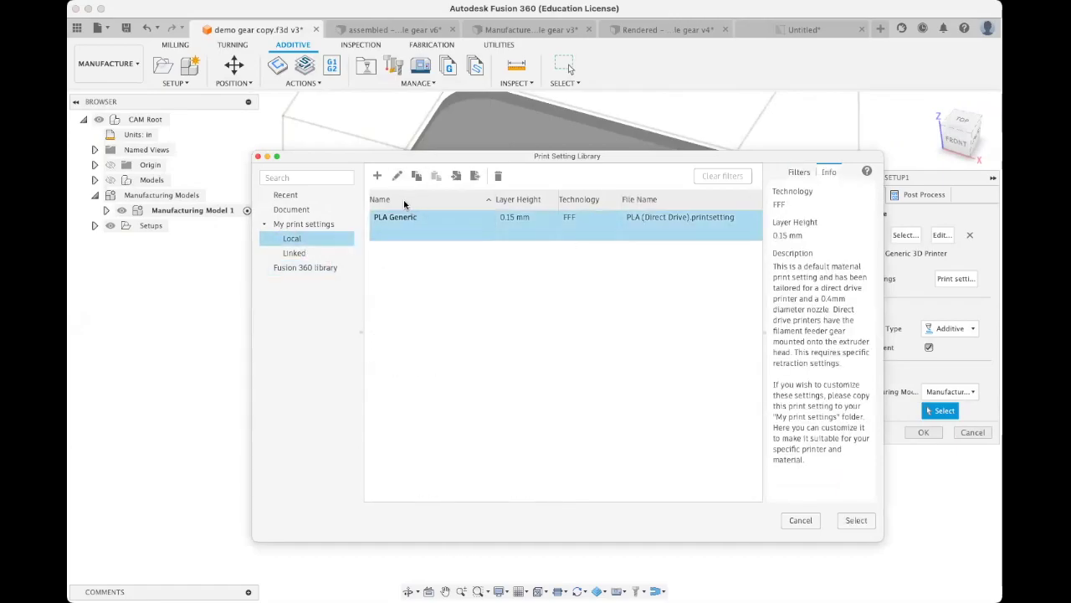
{"action": "left_click", "coordinate": [397, 177]}
{"action": "left_click_drag", "start_coordinate": [517, 106], "coordinate": [523, 118]}
Step through Normal and Strong categories (shell, infill, adhesion, speed, travel, extrusion, support), then close the editor
{"action": "left_click", "coordinate": [406, 253]}
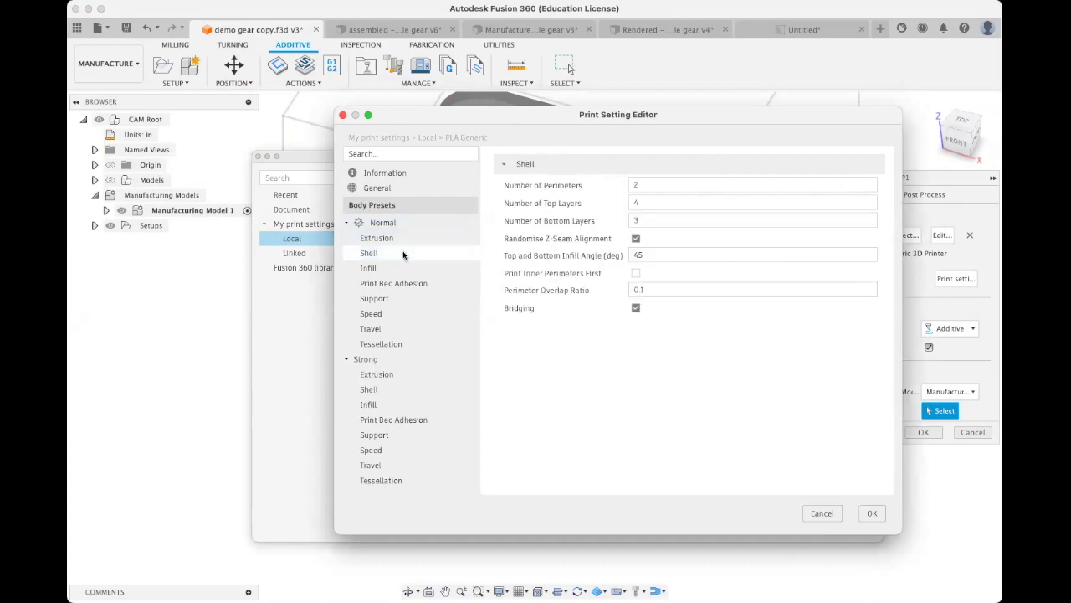
{"action": "left_click", "coordinate": [423, 271]}
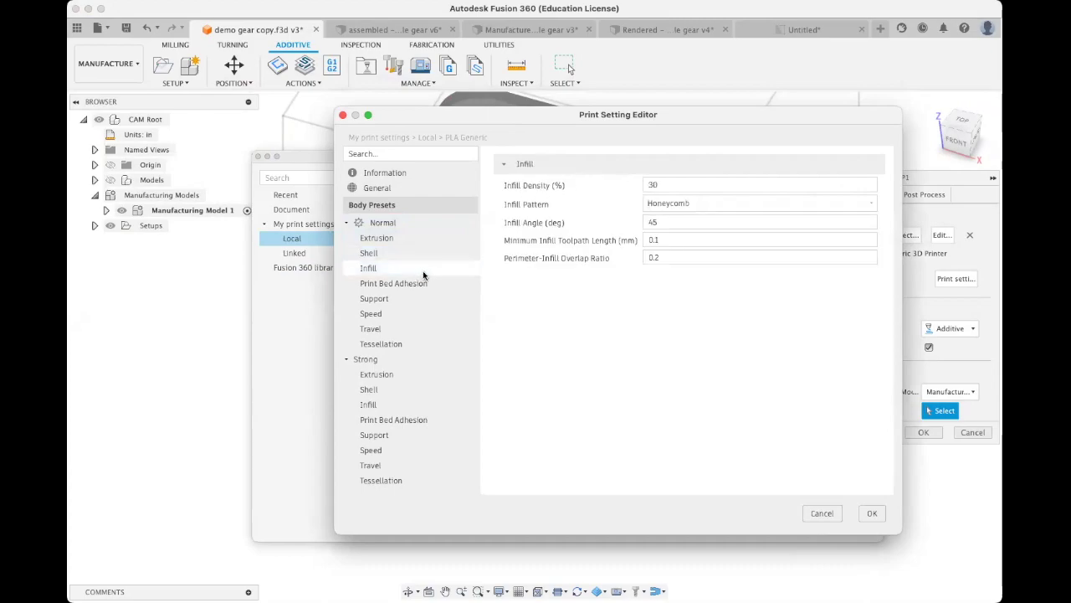
{"action": "left_click", "coordinate": [414, 289]}
{"action": "left_click", "coordinate": [410, 285]}
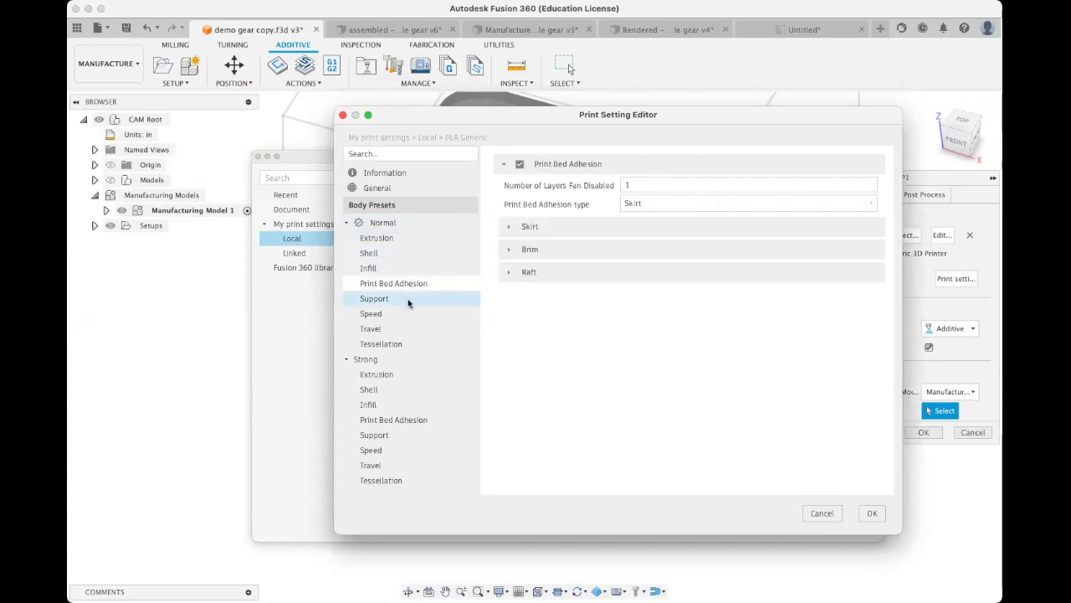
{"action": "left_click", "coordinate": [405, 314]}
{"action": "left_click", "coordinate": [400, 331]}
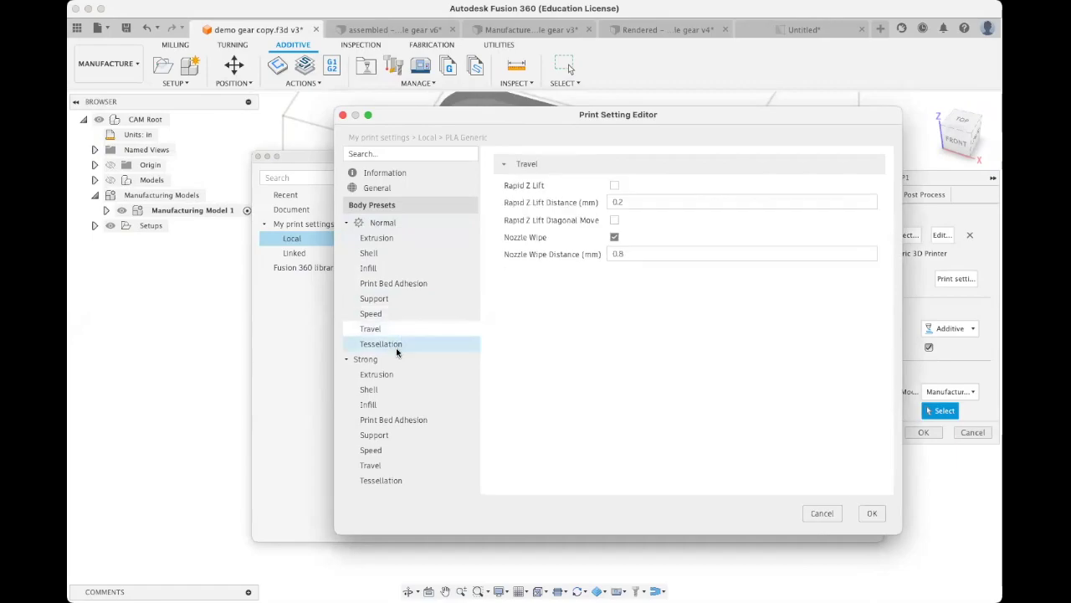
{"action": "left_click", "coordinate": [398, 346]}
{"action": "left_click", "coordinate": [389, 374]}
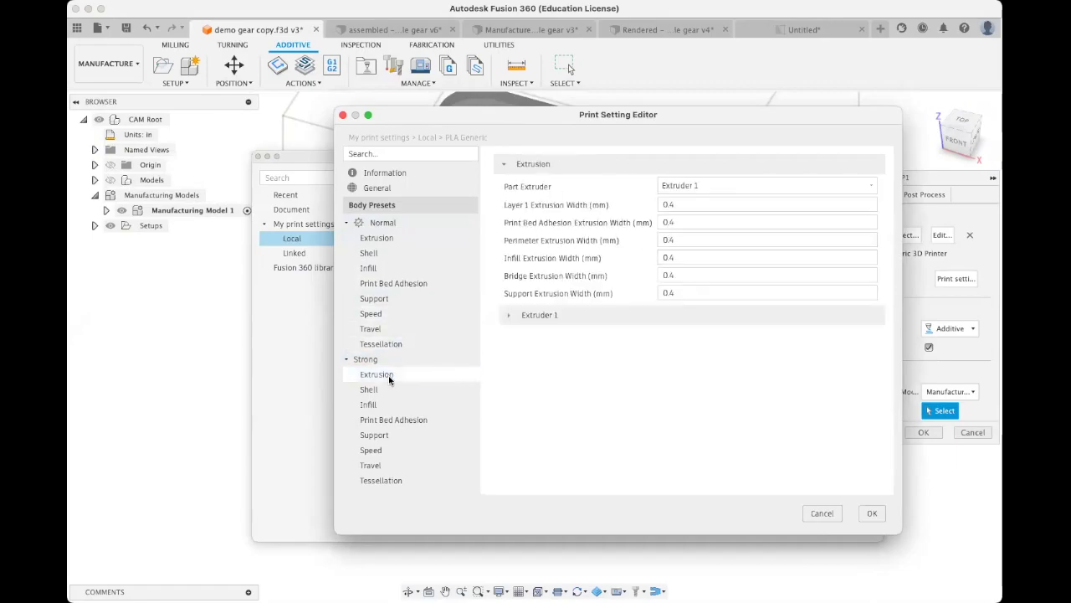
{"action": "left_click", "coordinate": [373, 436]}
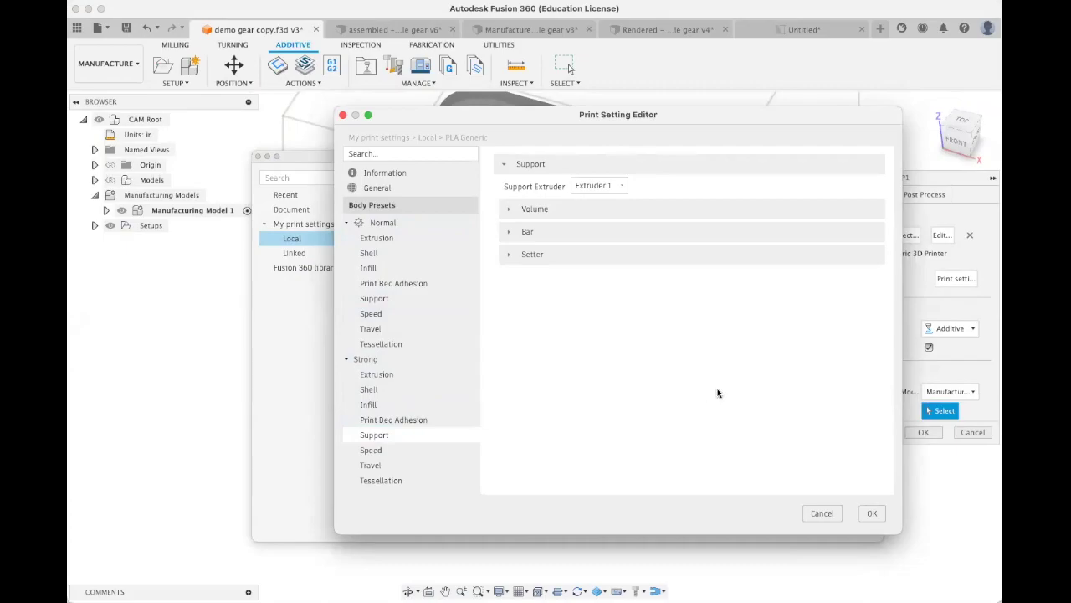
{"action": "left_click", "coordinate": [872, 513]}
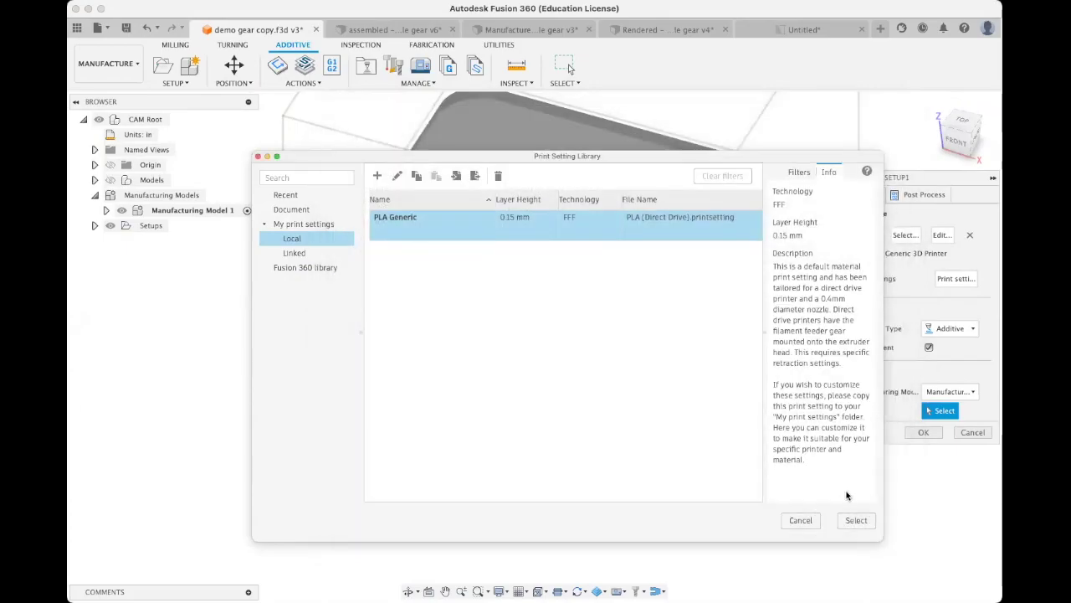
Apply PLA Generic, add all nine gear bodies as the setup model, and confirm Setup1
{"action": "left_click", "coordinate": [857, 520]}
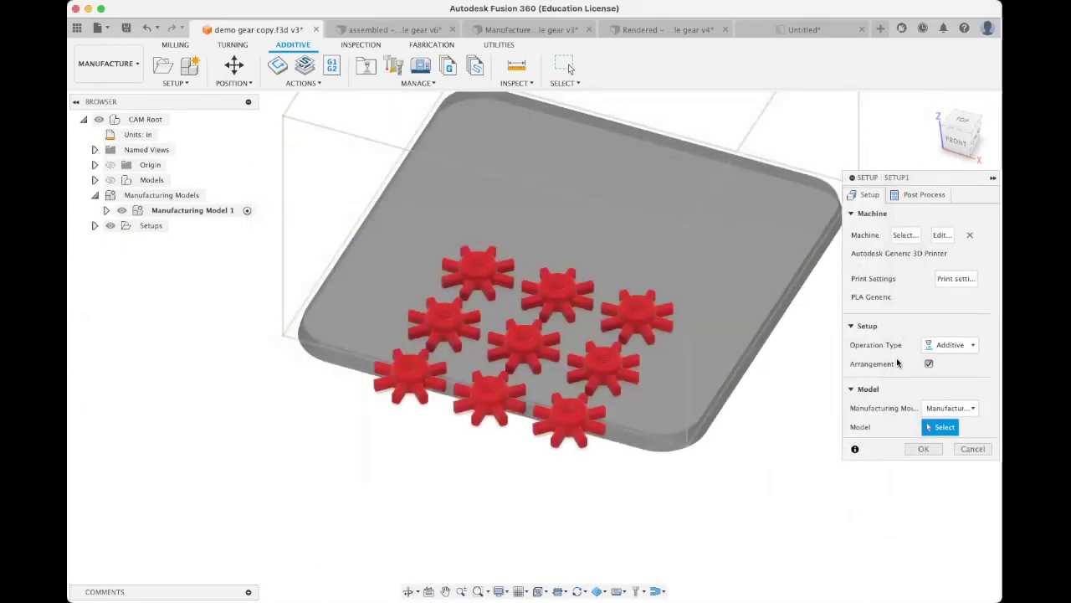
{"action": "left_click", "coordinate": [617, 375]}
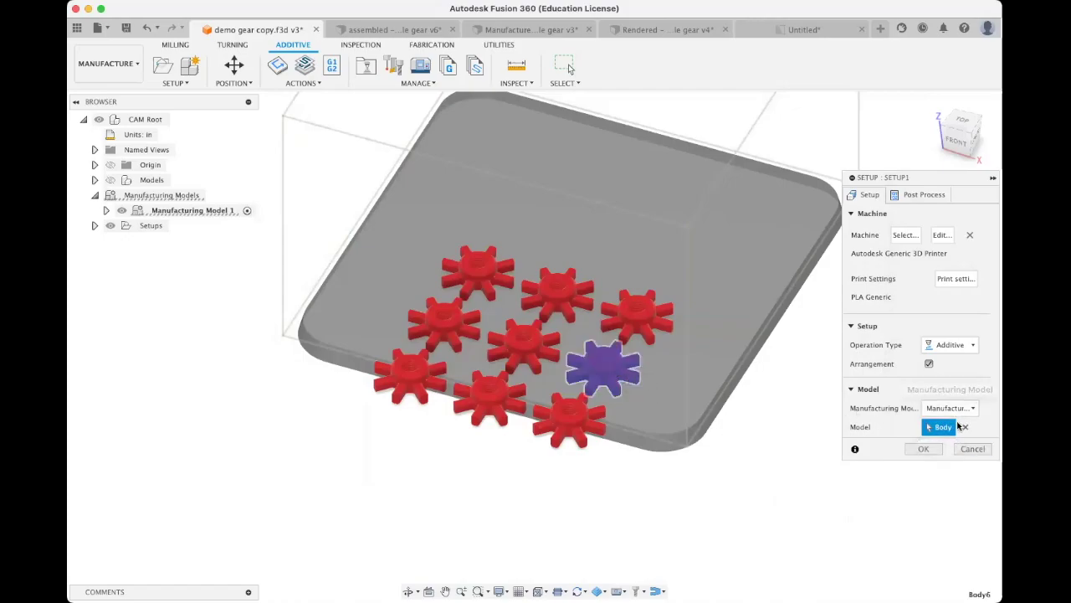
{"action": "left_click", "coordinate": [634, 316]}
{"action": "left_click", "coordinate": [572, 311]}
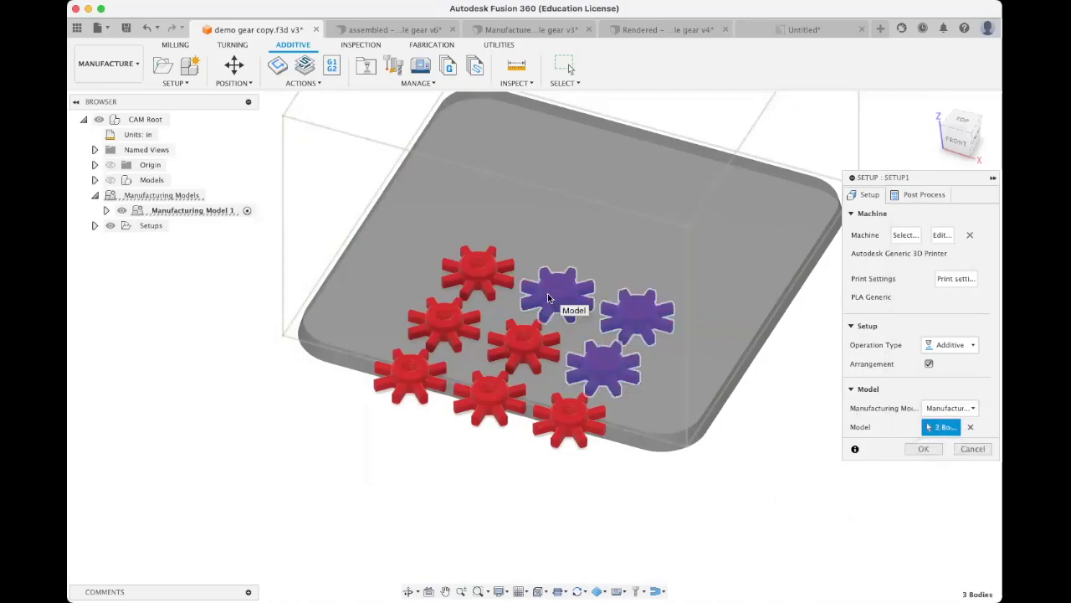
{"action": "left_click", "coordinate": [494, 280]}
{"action": "left_click", "coordinate": [442, 343]}
{"action": "left_click", "coordinate": [516, 344]}
{"action": "left_click", "coordinate": [553, 424]}
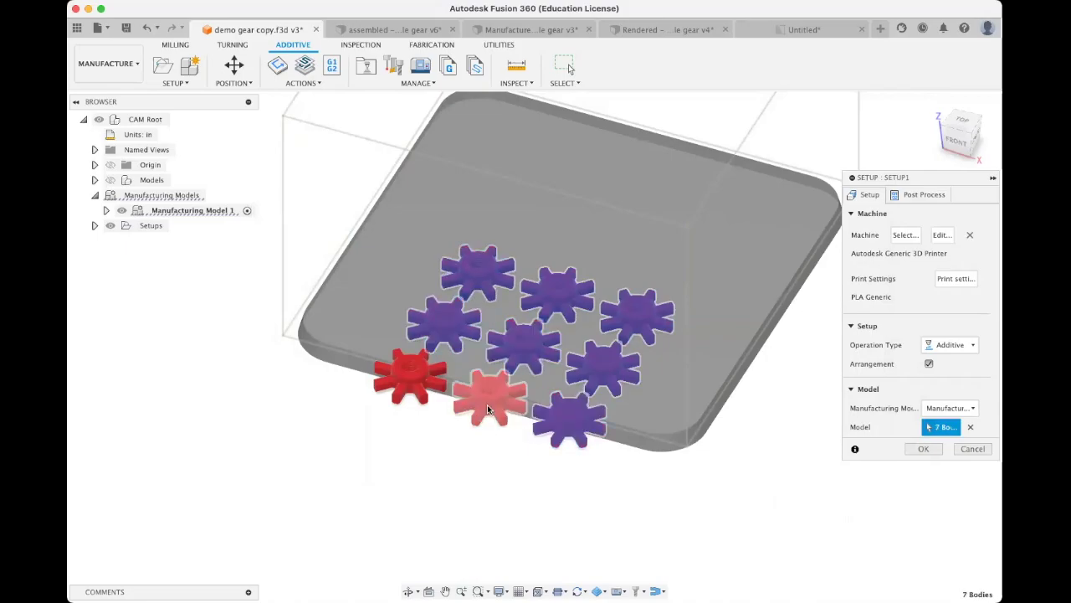
{"action": "left_click", "coordinate": [489, 407]}
{"action": "left_click", "coordinate": [409, 387]}
{"action": "left_click", "coordinate": [923, 449]}
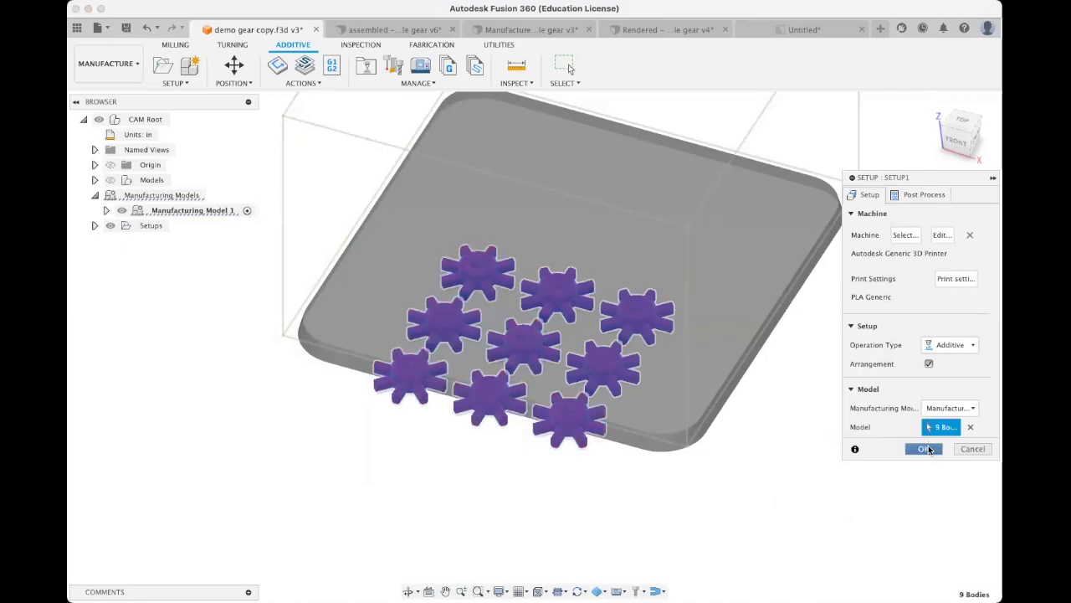
{"action": "middle_click_drag", "start_coordinate": [746, 387], "coordinate": [640, 295]}
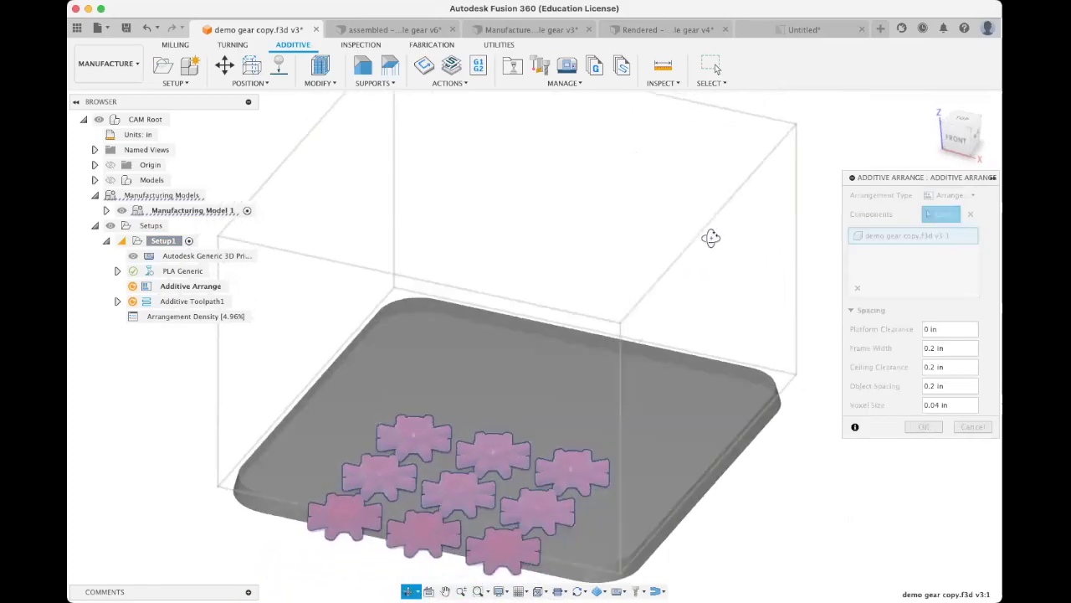
Move the gear component 5 in along Y onto the plate, then switch to Manufactured – example gear v3
{"action": "left_click", "coordinate": [224, 66]}
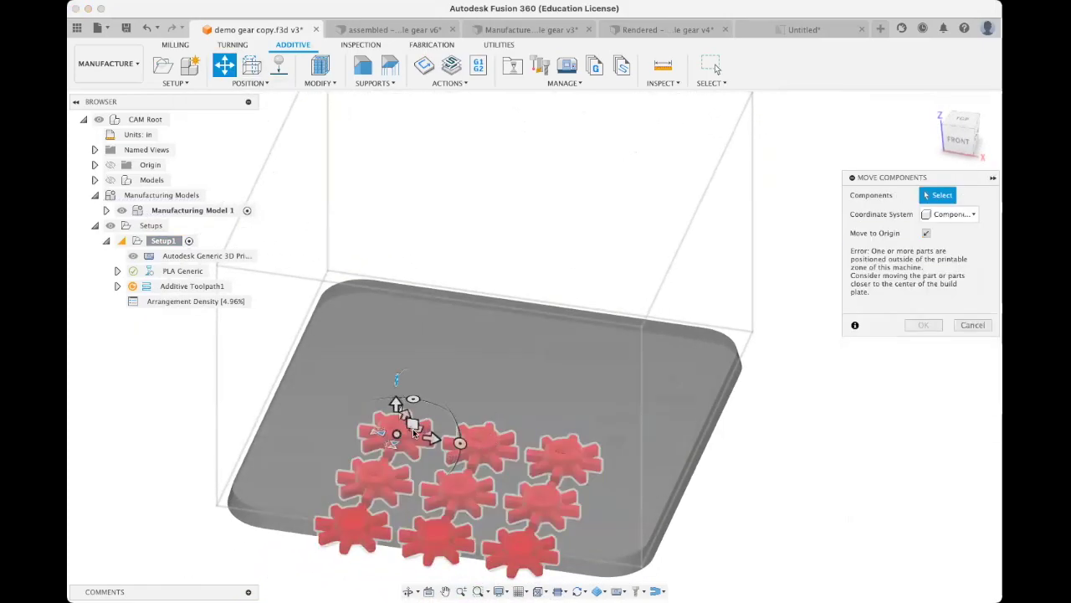
{"action": "middle_click_drag", "start_coordinate": [412, 432], "coordinate": [461, 409], "text": "shift"}
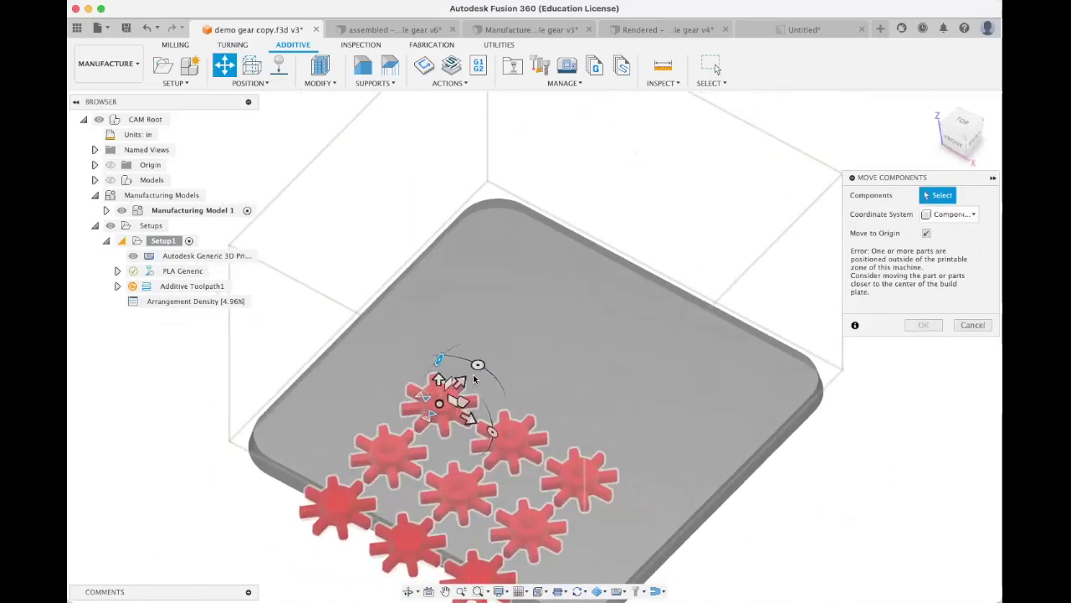
{"action": "left_click", "coordinate": [466, 384]}
{"action": "left_click_drag", "start_coordinate": [466, 383], "coordinate": [559, 306]}
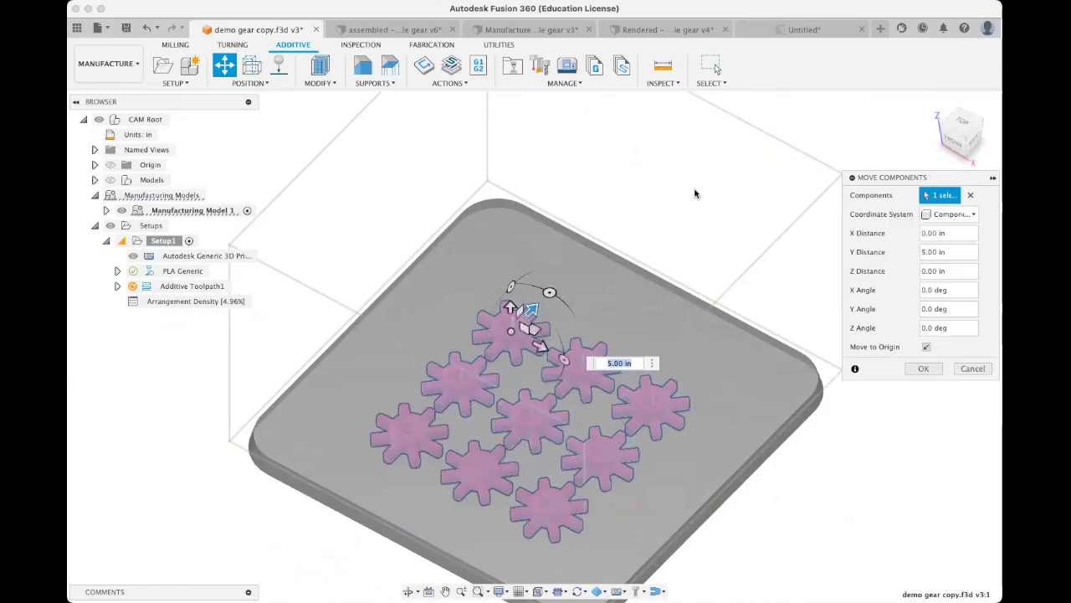
{"action": "left_click", "coordinate": [951, 140]}
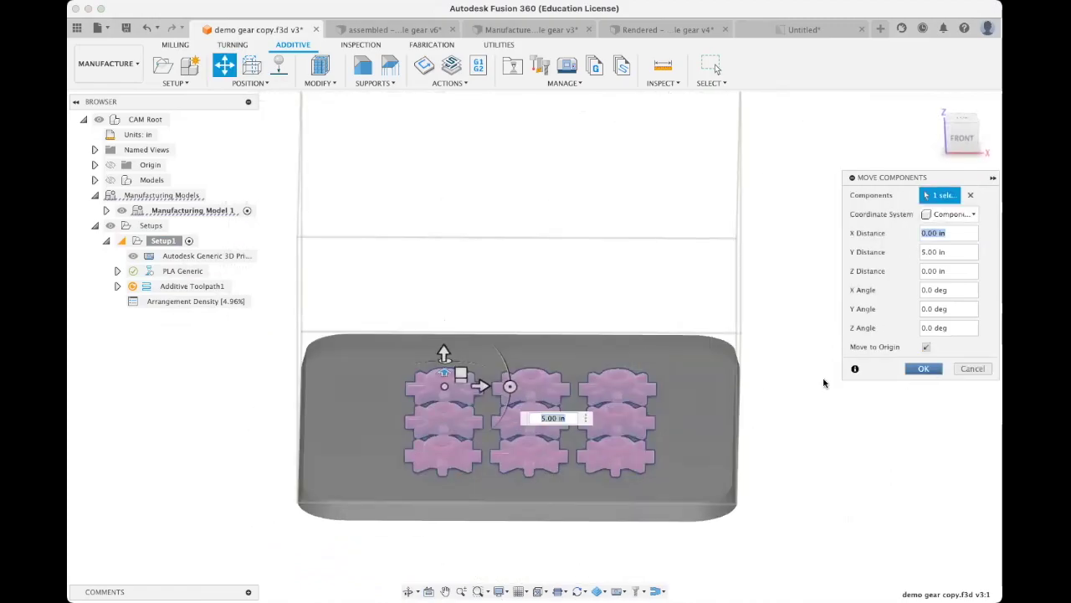
{"action": "left_click", "coordinate": [939, 369]}
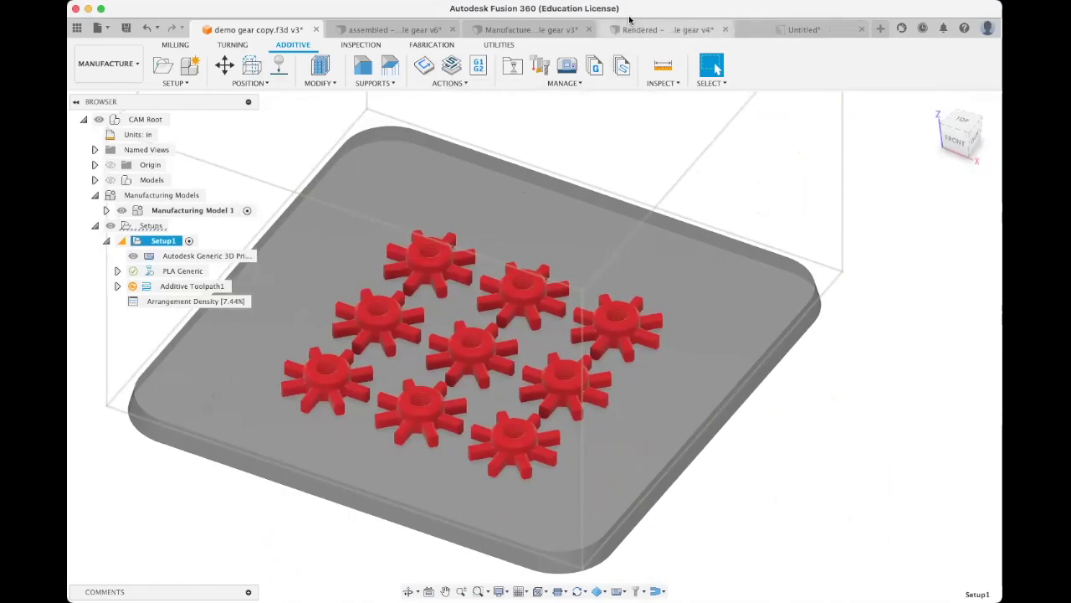
{"action": "left_click", "coordinate": [528, 29]}
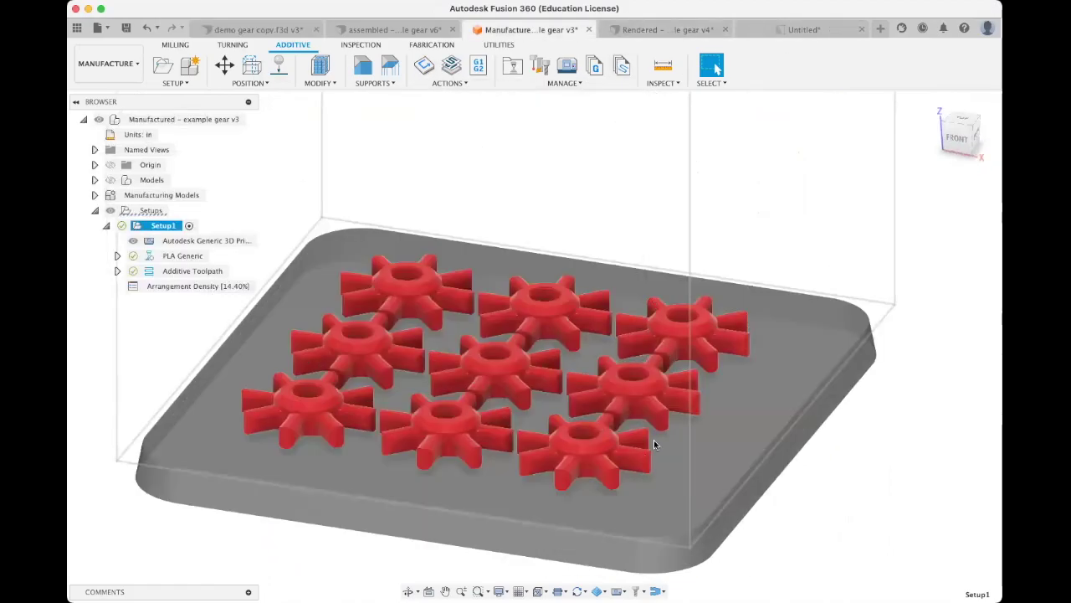
Simulate the Additive Toolpath with playback speed at maximum and play it from the start
{"action": "right_click", "coordinate": [184, 276]}
{"action": "left_click", "coordinate": [239, 310]}
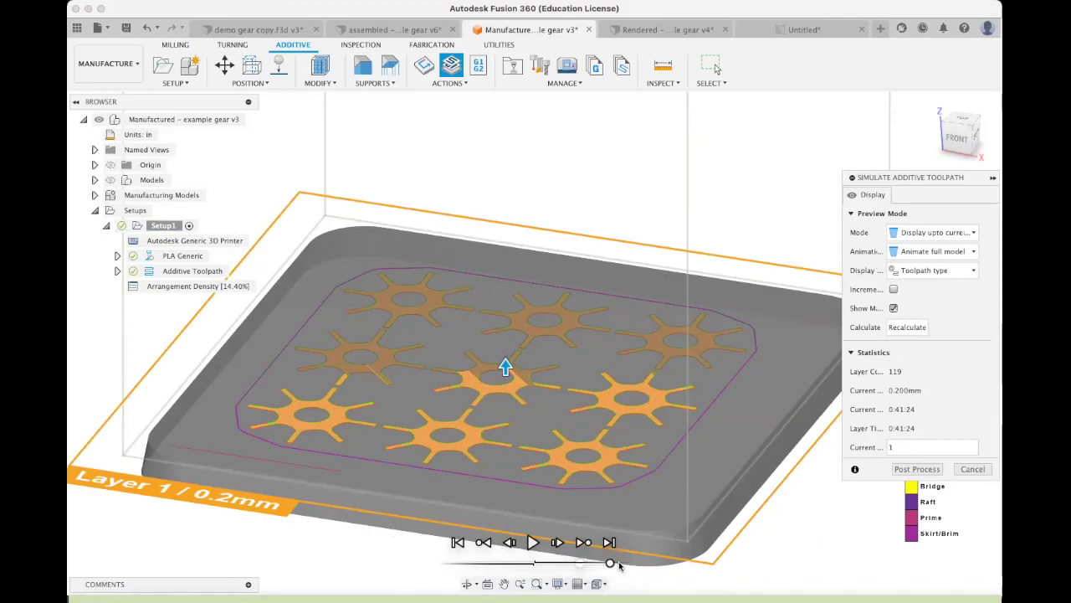
{"action": "left_click_drag", "start_coordinate": [580, 563], "coordinate": [624, 563]}
{"action": "left_click", "coordinate": [533, 543]}
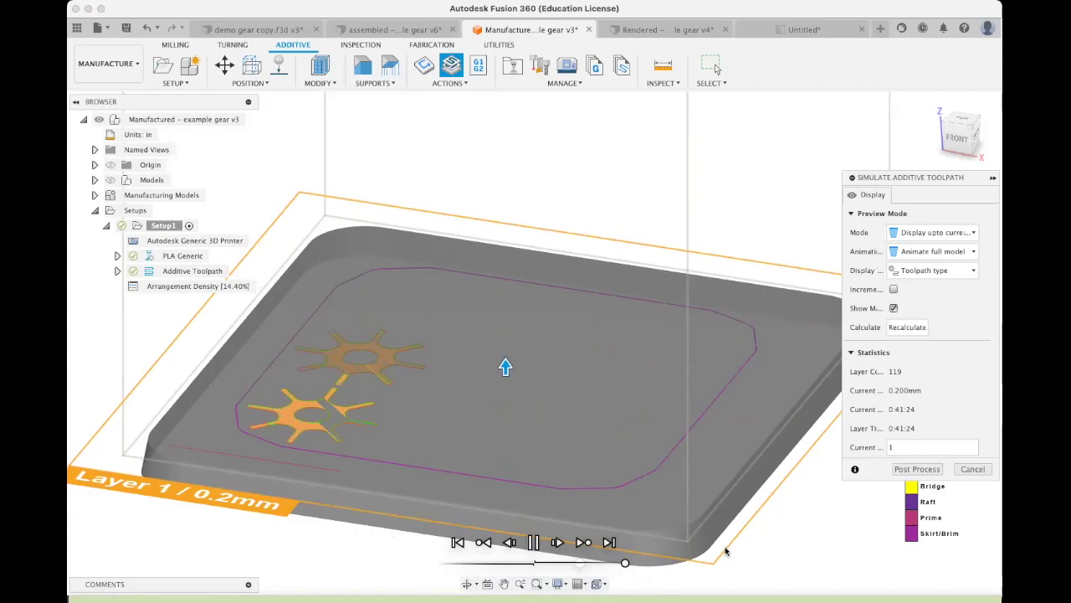
Zoom in and out on the printing gears to inspect the first layer
{"action": "scroll", "coordinate": [329, 392], "scroll_direction": "up", "scroll_amount": 2}
{"action": "scroll", "coordinate": [330, 393], "scroll_direction": "up", "scroll_amount": 6}
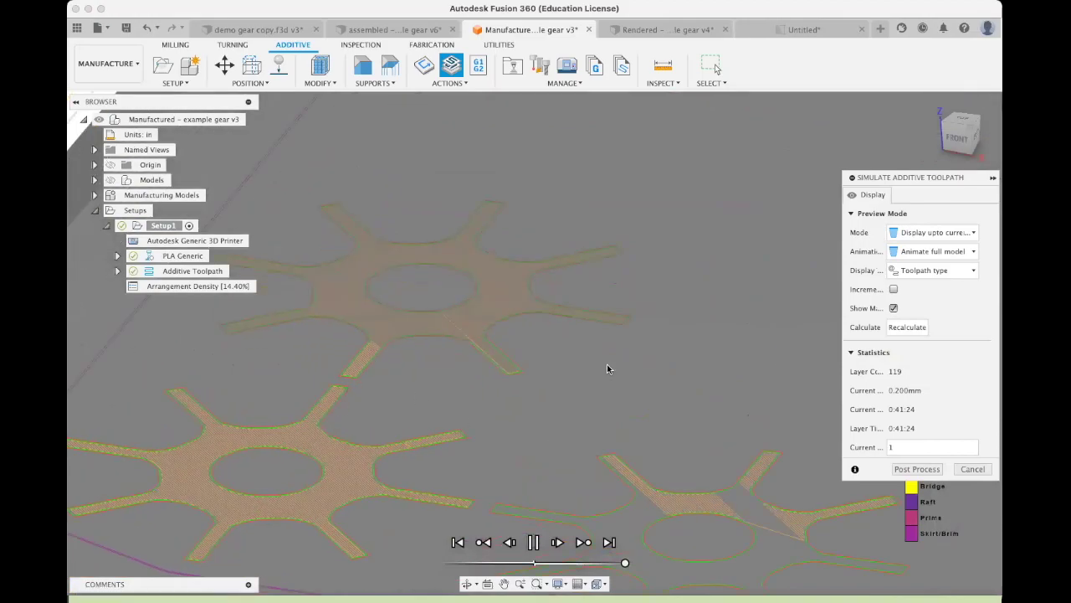
{"action": "scroll", "coordinate": [607, 368], "scroll_direction": "down", "scroll_amount": 3}
{"action": "scroll", "coordinate": [607, 368], "scroll_direction": "up", "scroll_amount": 3, "text": "shift"}
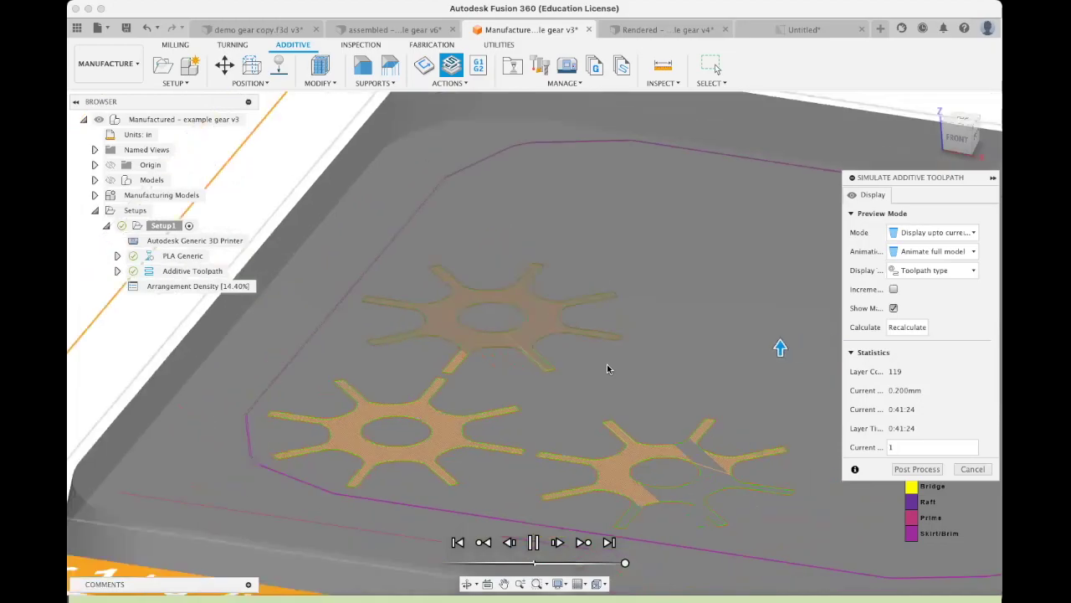
{"action": "scroll", "coordinate": [607, 368], "scroll_direction": "up", "scroll_amount": 1, "text": "shift"}
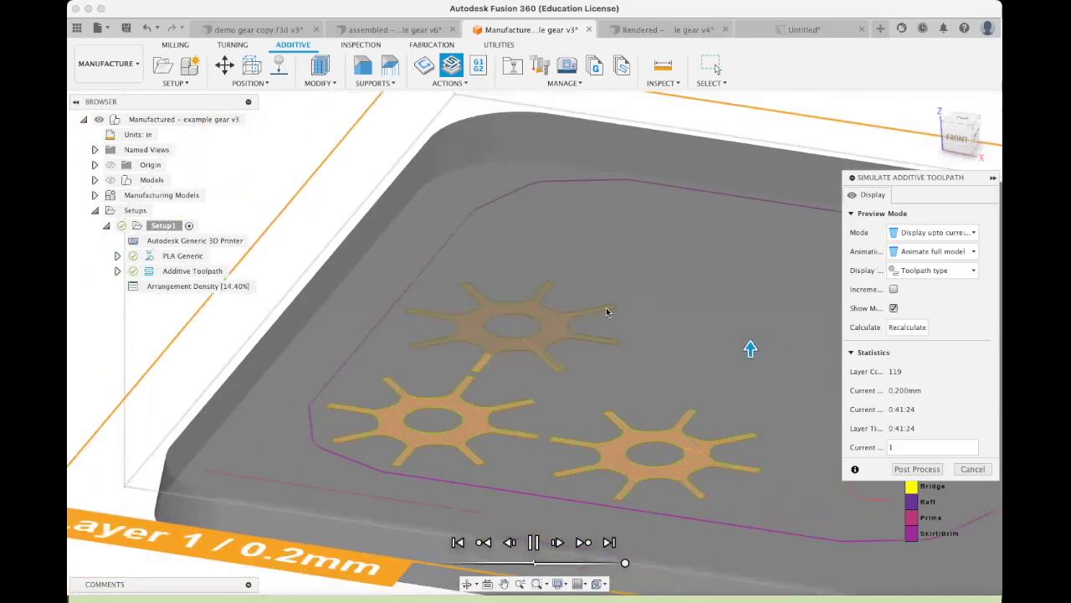
{"action": "scroll", "coordinate": [607, 303], "scroll_direction": "down", "scroll_amount": 2}
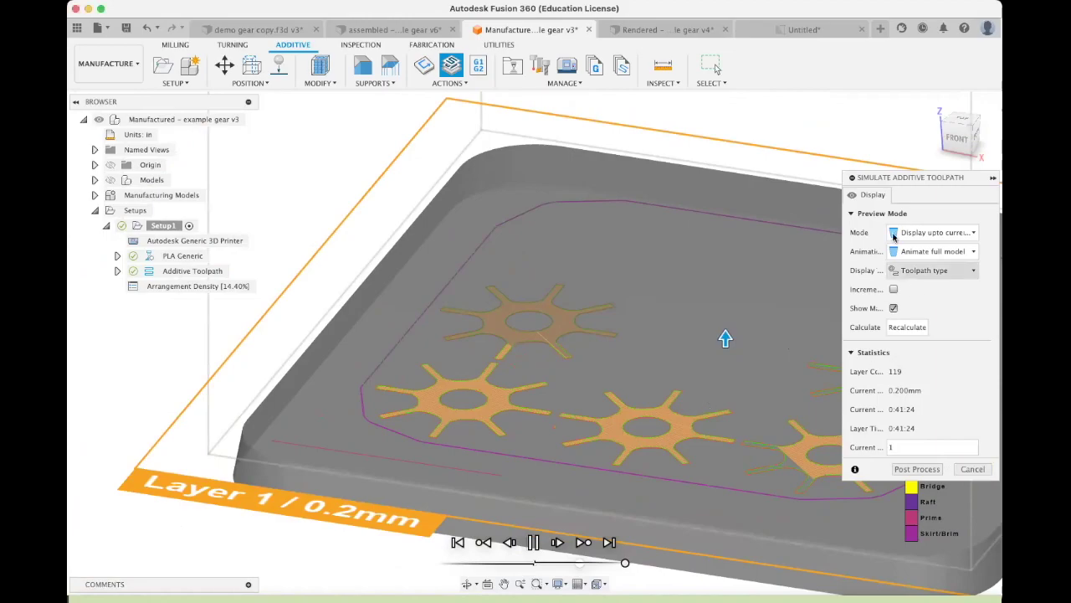
Close the toolpath simulation and reposition the view of the gear plate
{"action": "left_click", "coordinate": [971, 468]}
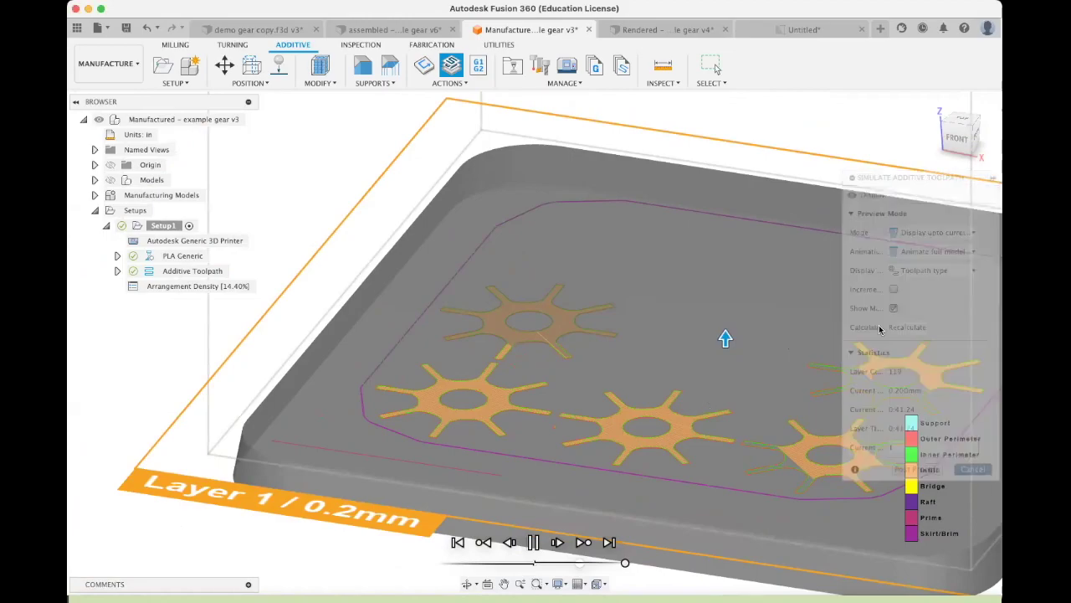
{"action": "scroll", "coordinate": [765, 126], "scroll_direction": "down", "scroll_amount": 3}
{"action": "middle_click_drag", "start_coordinate": [766, 126], "coordinate": [795, 168]}
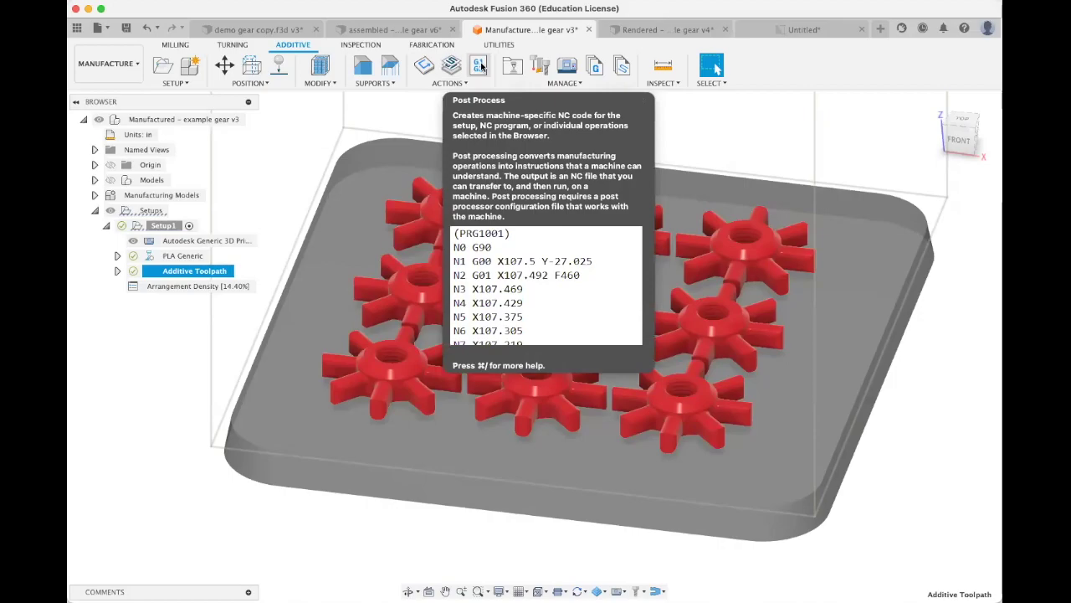
Start post processing the additive toolpath, then change the workspace to Simulation
{"action": "left_click", "coordinate": [479, 67]}
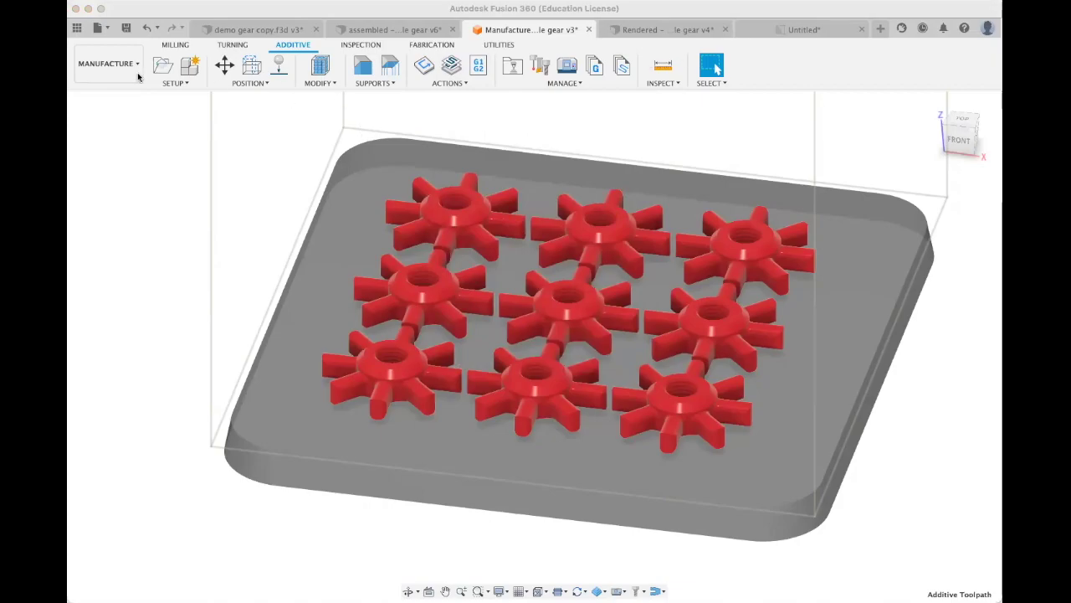
{"action": "left_click", "coordinate": [109, 65]}
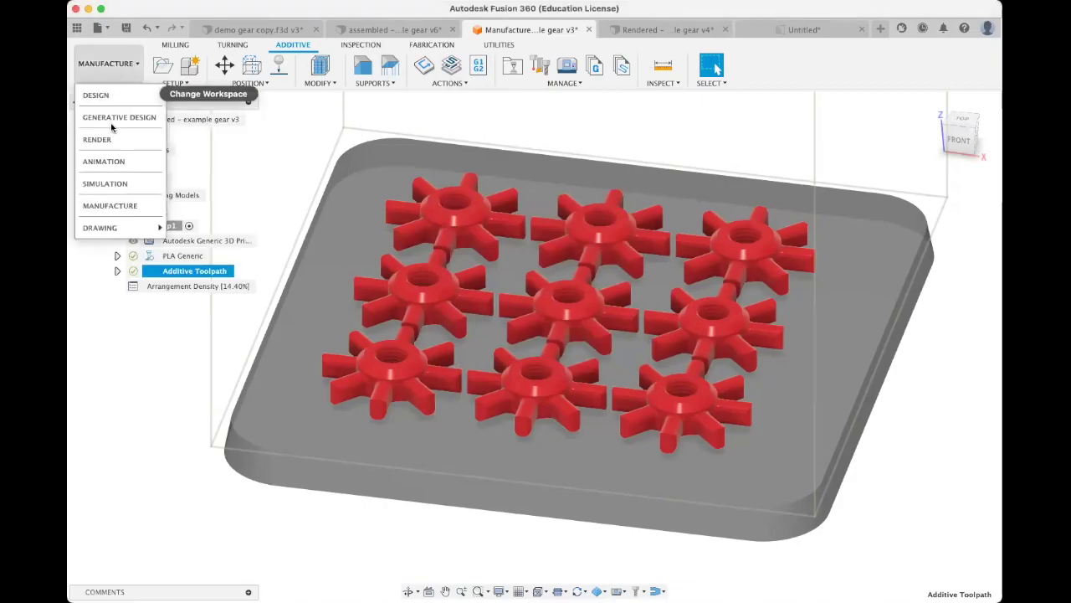
{"action": "left_click", "coordinate": [126, 183]}
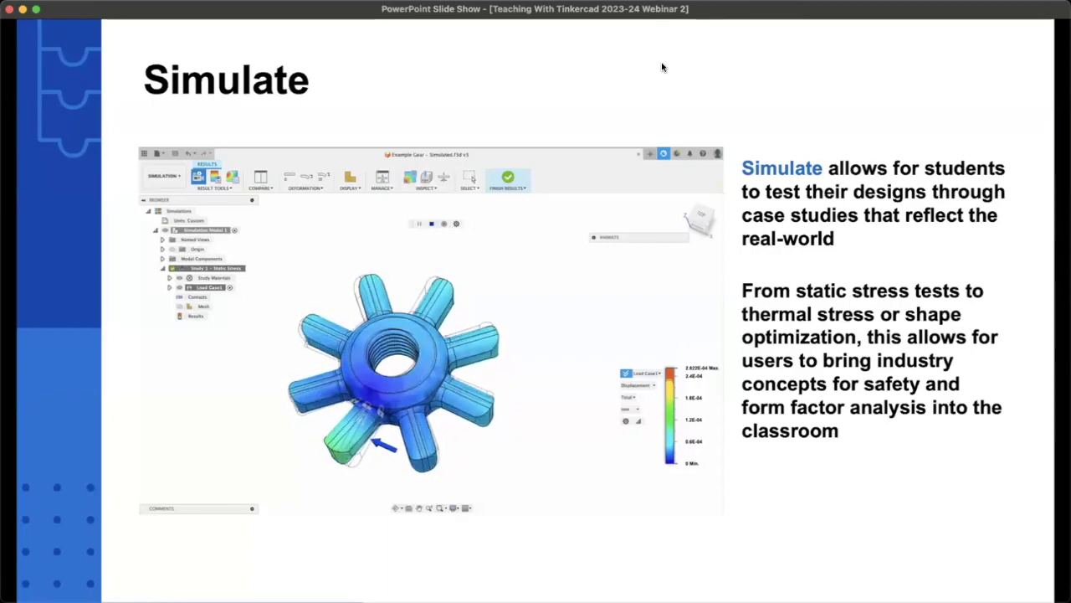
Advance the slide show from Simulate to the Generative Design slide with the wheelchair-frame clip
{"action": "key", "text": "Right"}
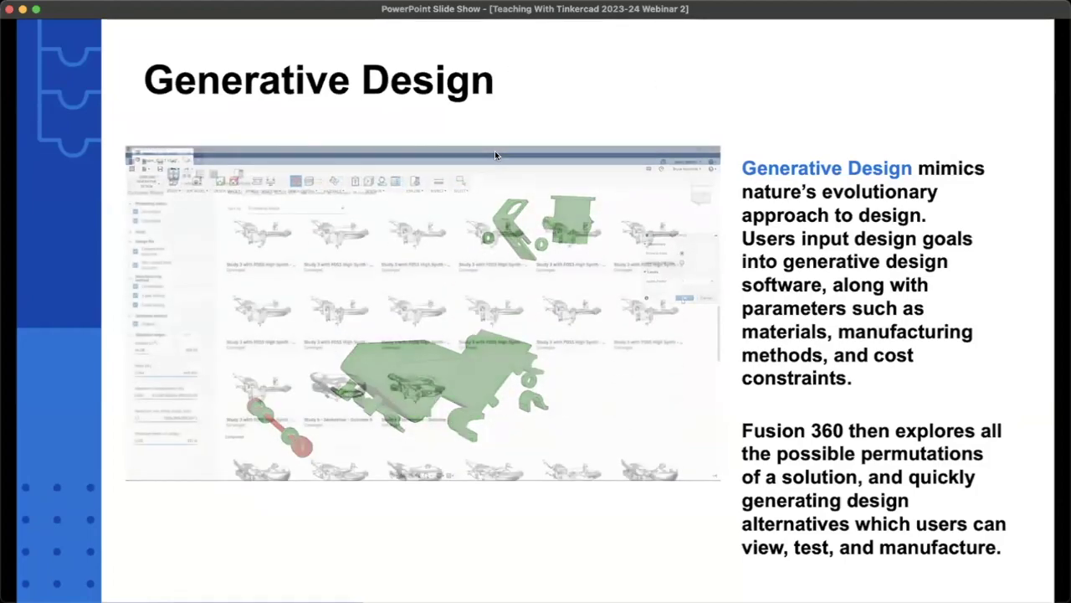
Page through the Manufacture, Render and Simulate slides, ending on the certification slide
{"action": "key", "text": "Right"}
{"action": "key", "text": "Right"}
{"action": "key", "text": "Right"}
{"action": "key", "text": "Right"}
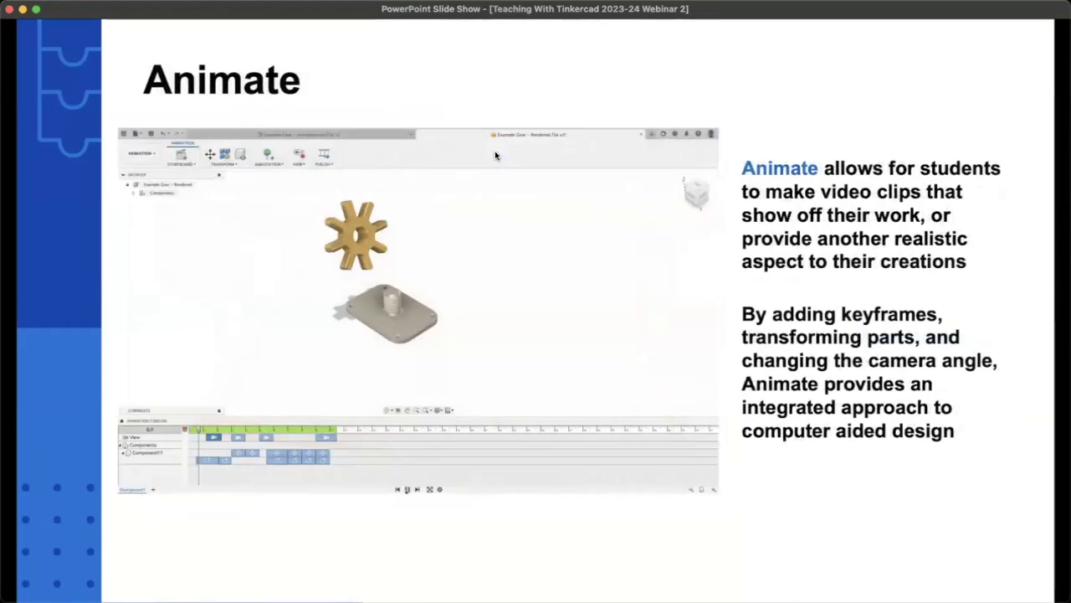
{"action": "key", "text": "Right"}
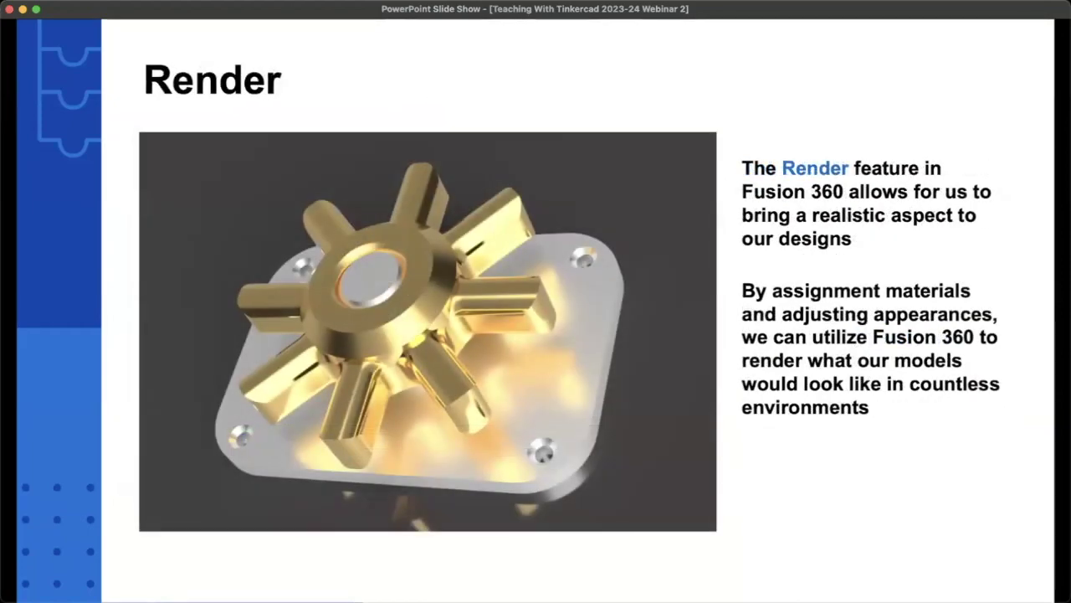
{"action": "key", "text": "Left"}
{"action": "key", "text": "Left"}
{"action": "key", "text": "Left"}
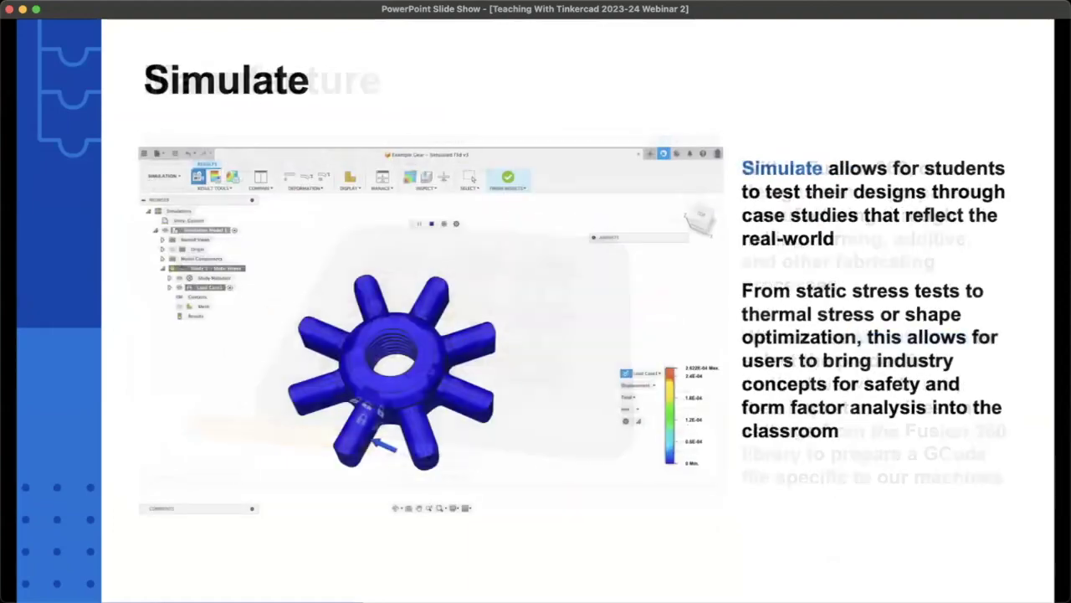
{"action": "key", "text": "Left"}
{"action": "key", "text": "Left"}
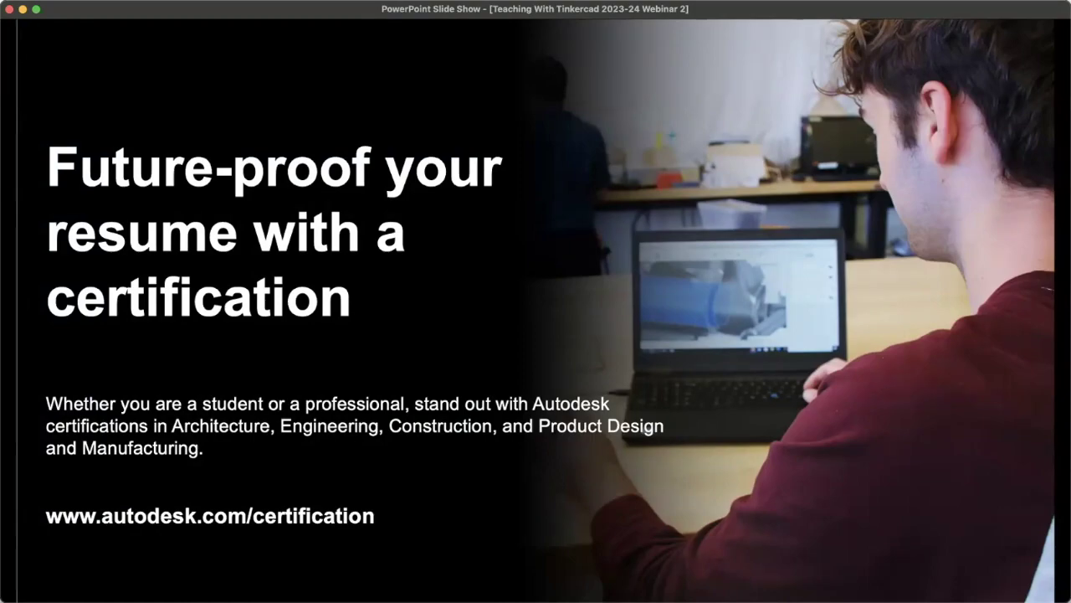
Move past the How to Level Up title slide to the four-bullet Tinkercad-to-Fusion 360 slide
{"action": "left_click", "coordinate": [303, 174]}
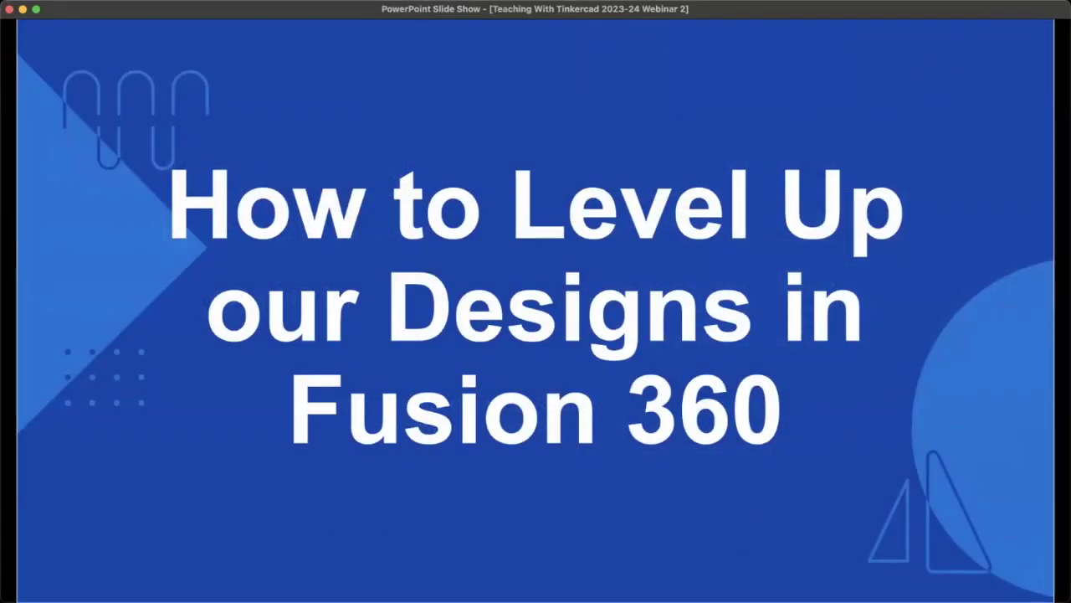
{"action": "key", "text": "Right"}
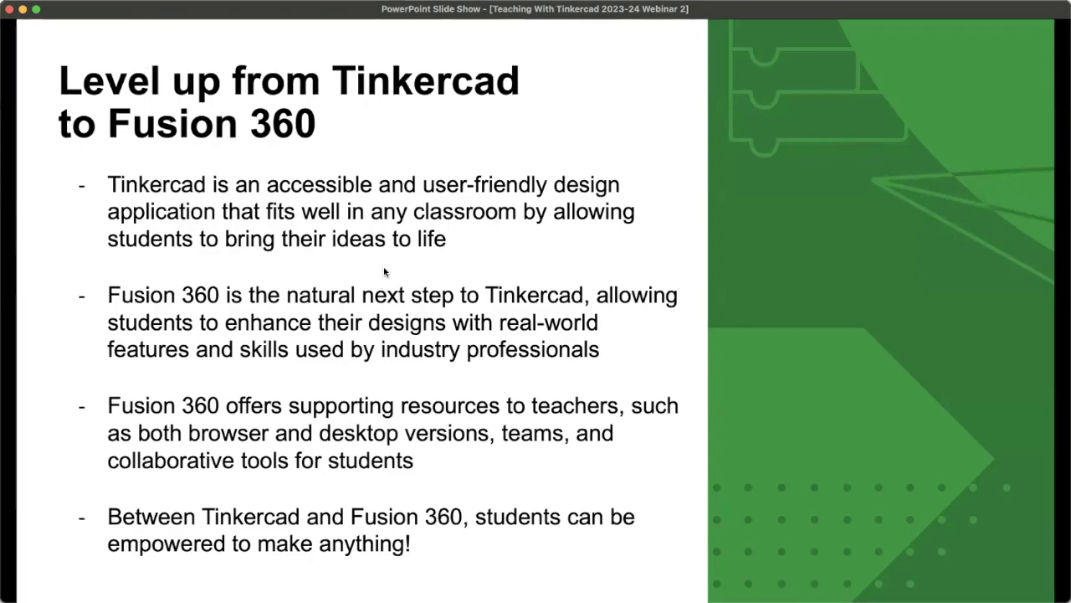
Advance to the slide about emailed PD certificates for live attendees
{"action": "key", "text": "Right"}
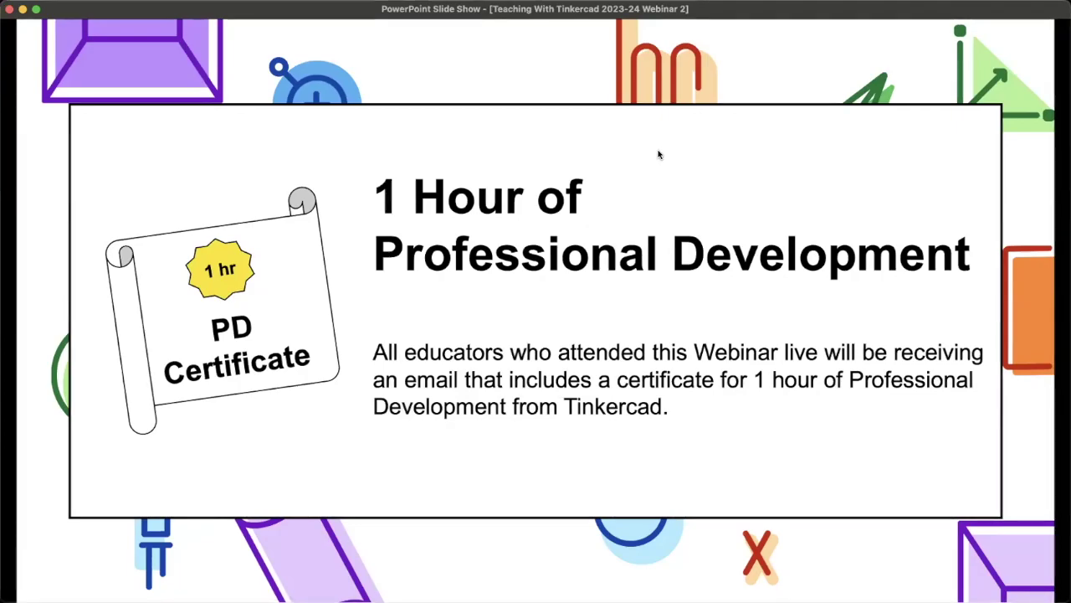
{"action": "left_click", "coordinate": [617, 172]}
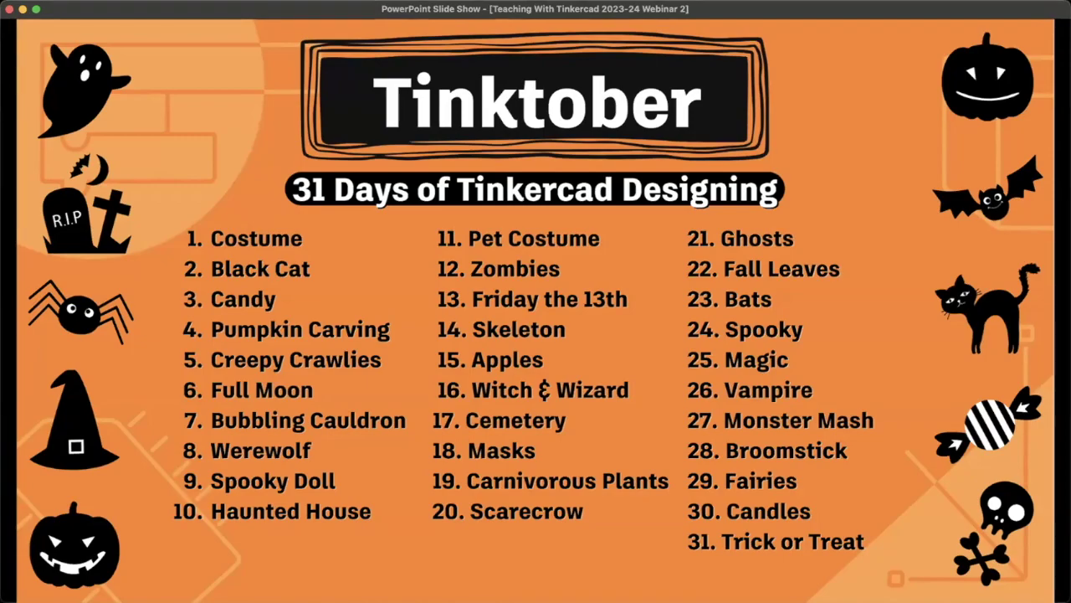
Advance to the Autodesk Instructables slide linking the teachers and contests pages
{"action": "left_click", "coordinate": [690, 160]}
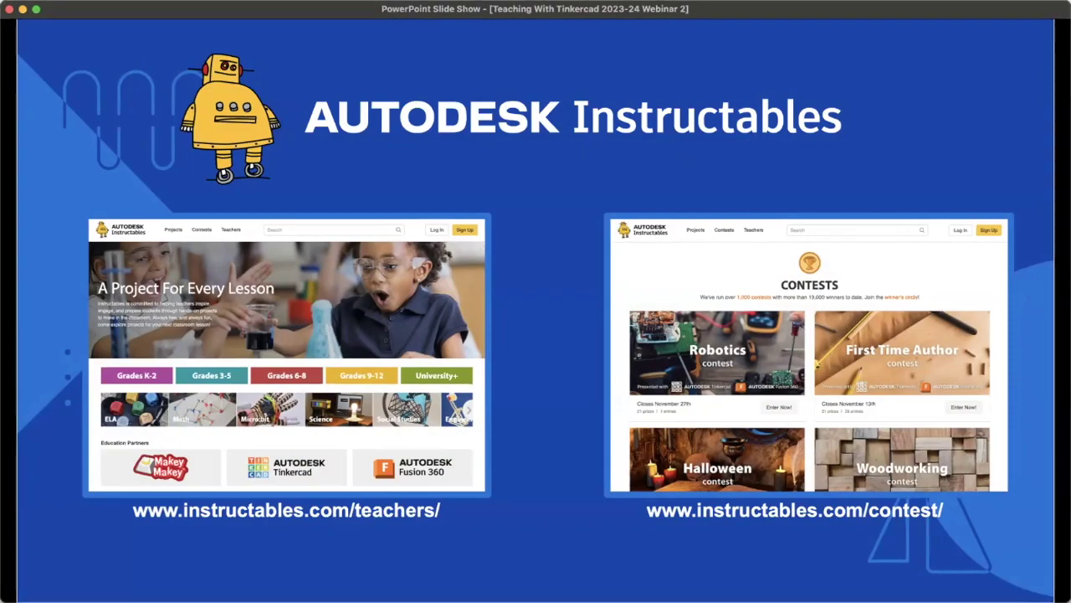
Show the Woodworking contest slide, then the First Time Author contest slide closing November 13th
{"action": "key", "text": "Right"}
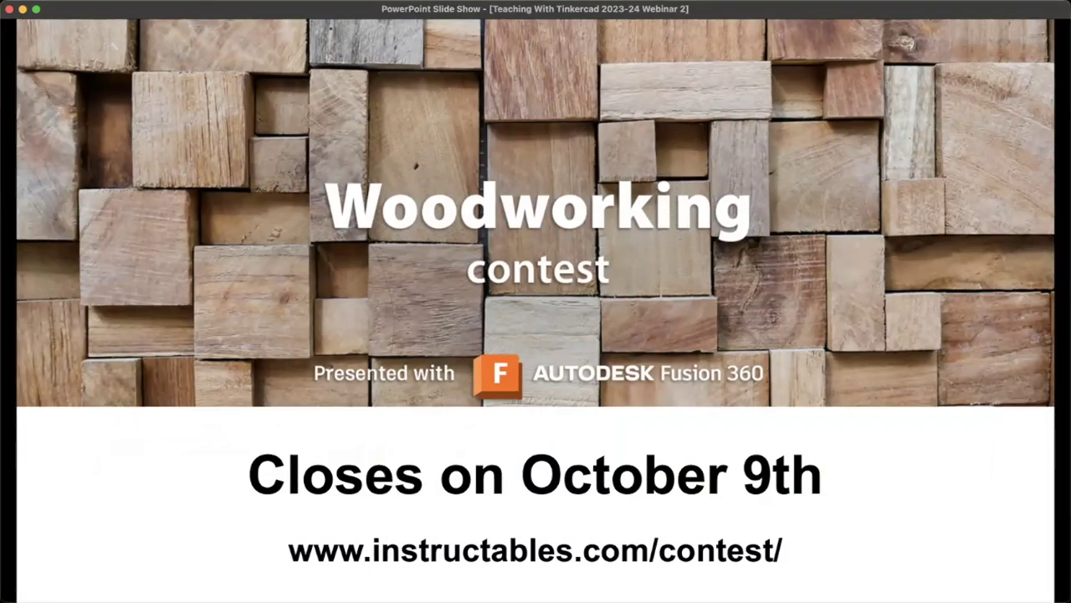
{"action": "key", "text": "Right"}
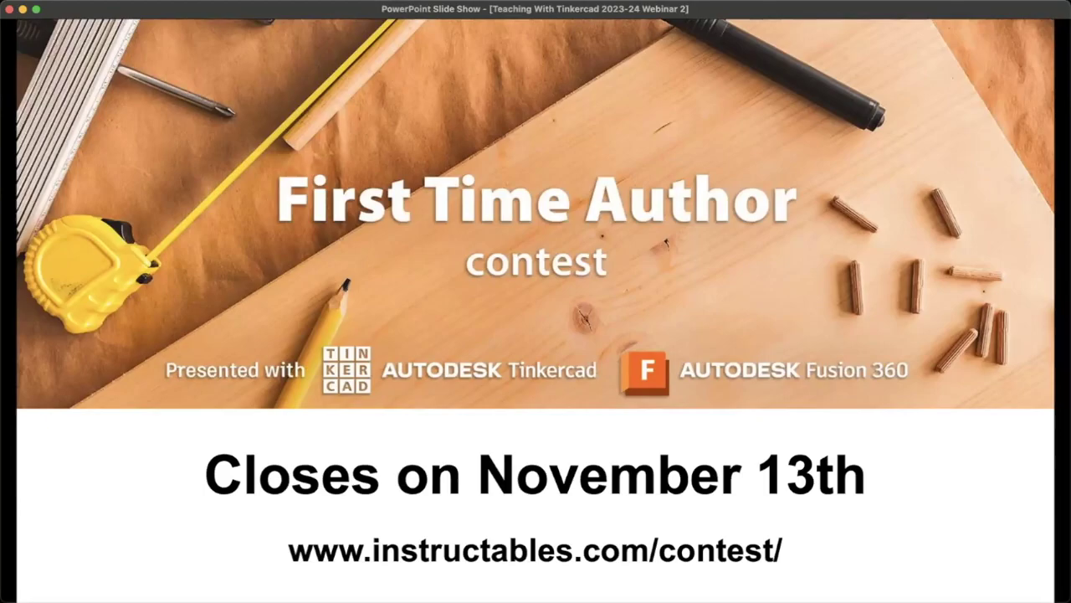
Show the Robotics contest slide, then the CNC Student Design Challenge slide closing December 4th
{"action": "key", "text": "Right"}
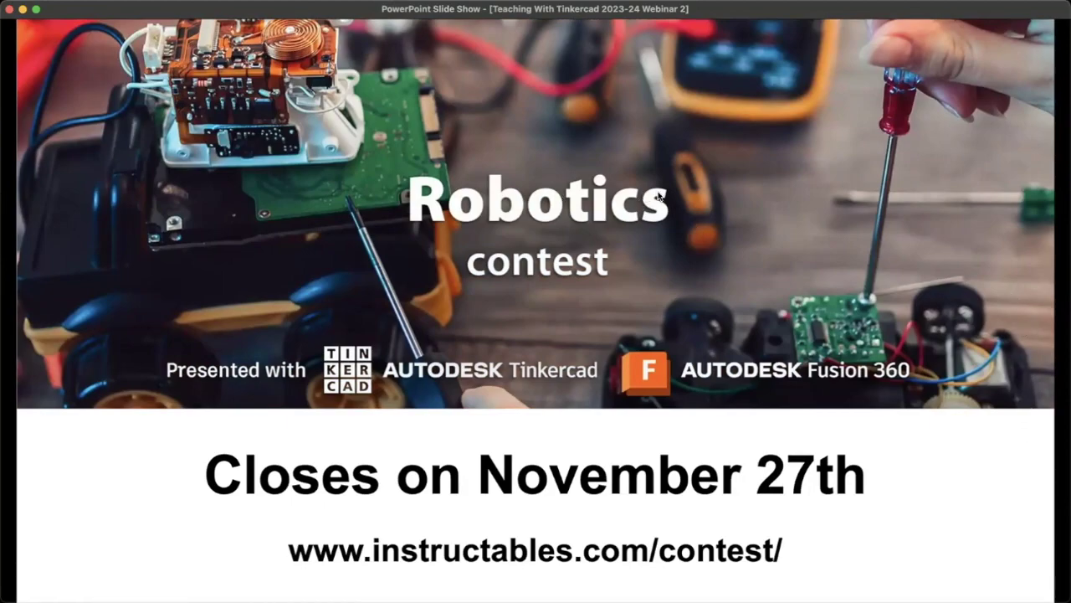
{"action": "left_click", "coordinate": [642, 164]}
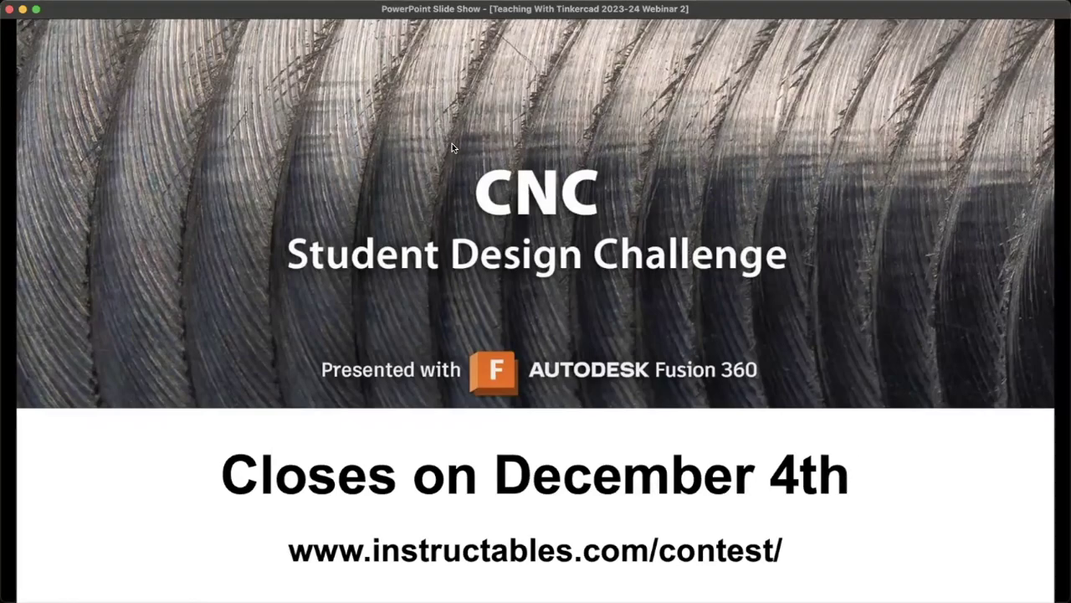
Show the Project-Based Learning contest and Tinkercad Tips and Tricks webinar slides, ending on Q & A
{"action": "key", "text": "Right"}
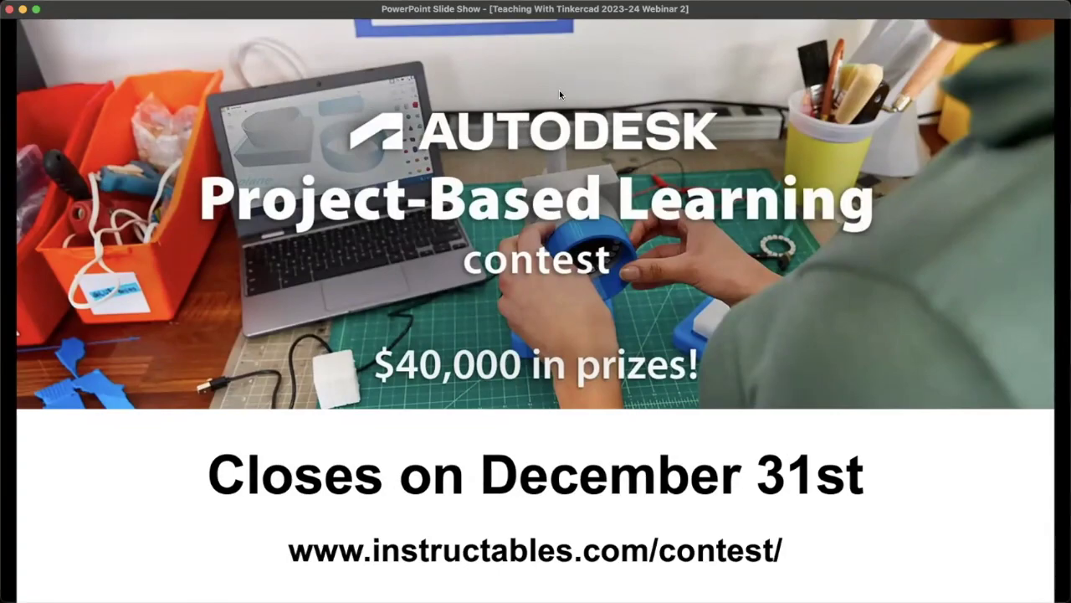
{"action": "left_click", "coordinate": [390, 178]}
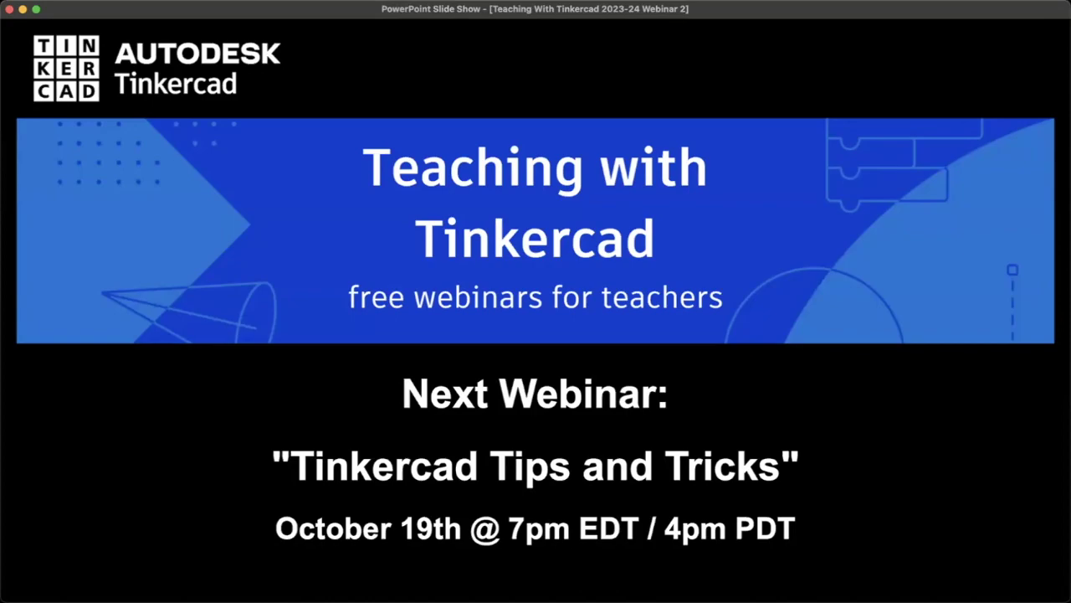
{"action": "left_click", "coordinate": [583, 184]}
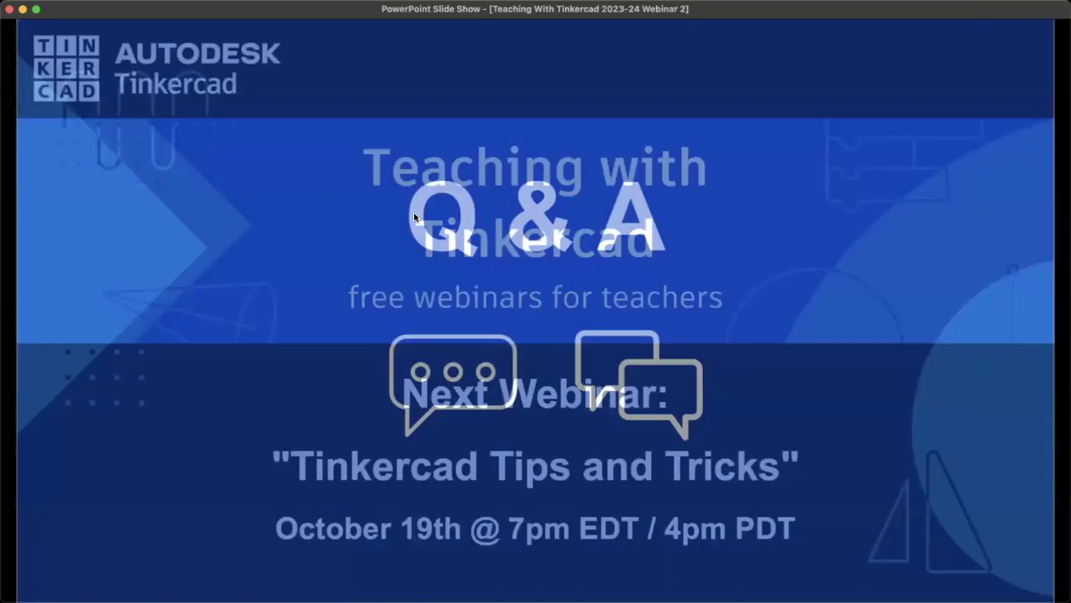